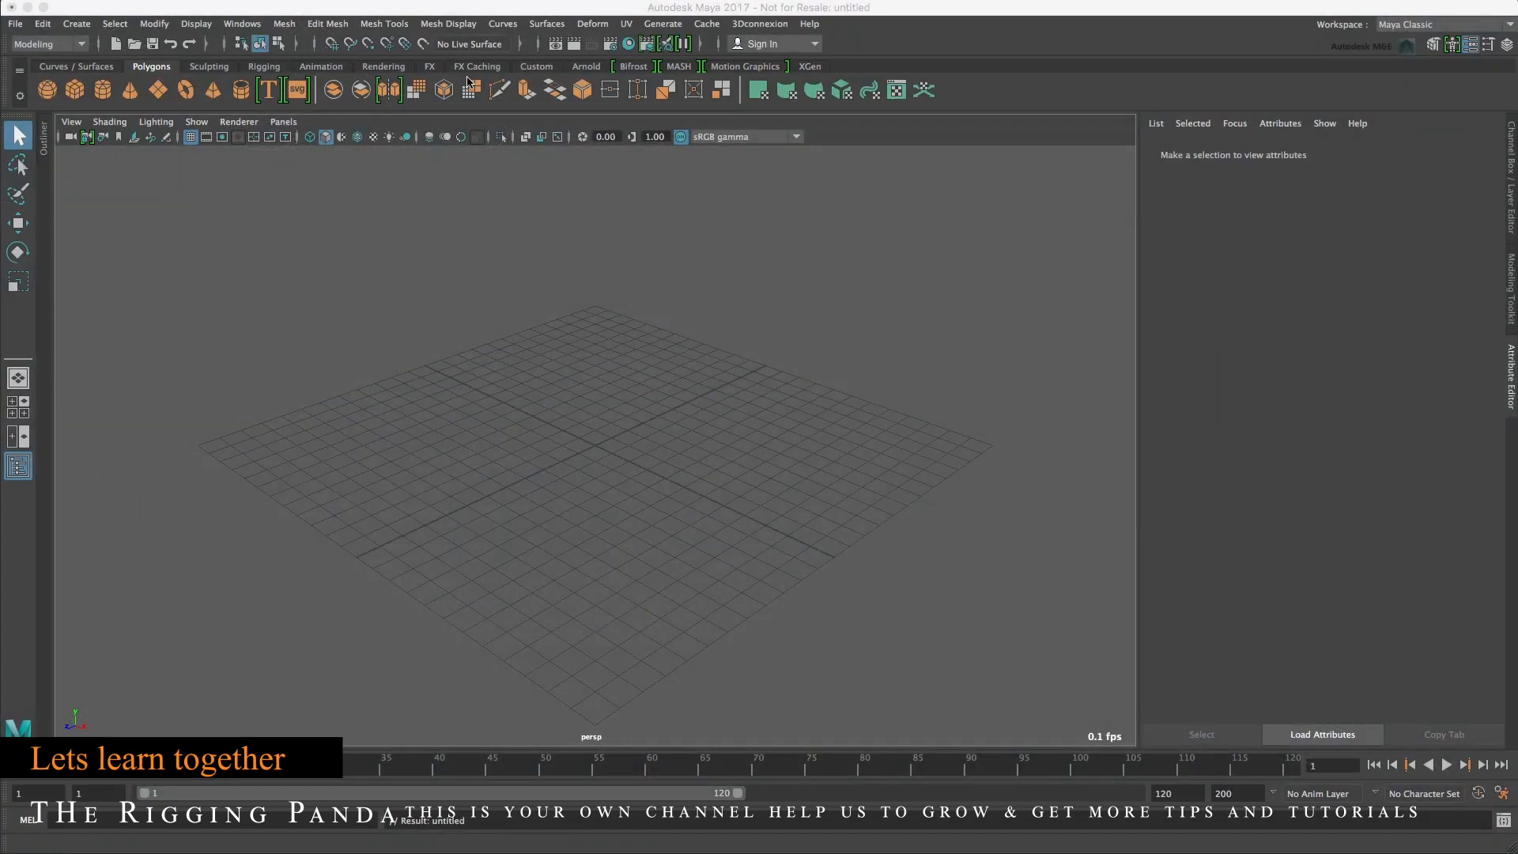
# Cycle through the Rigging, Animation, FX and Rendering menu sets and return to Modeling.
pyautogui.click(46, 45)
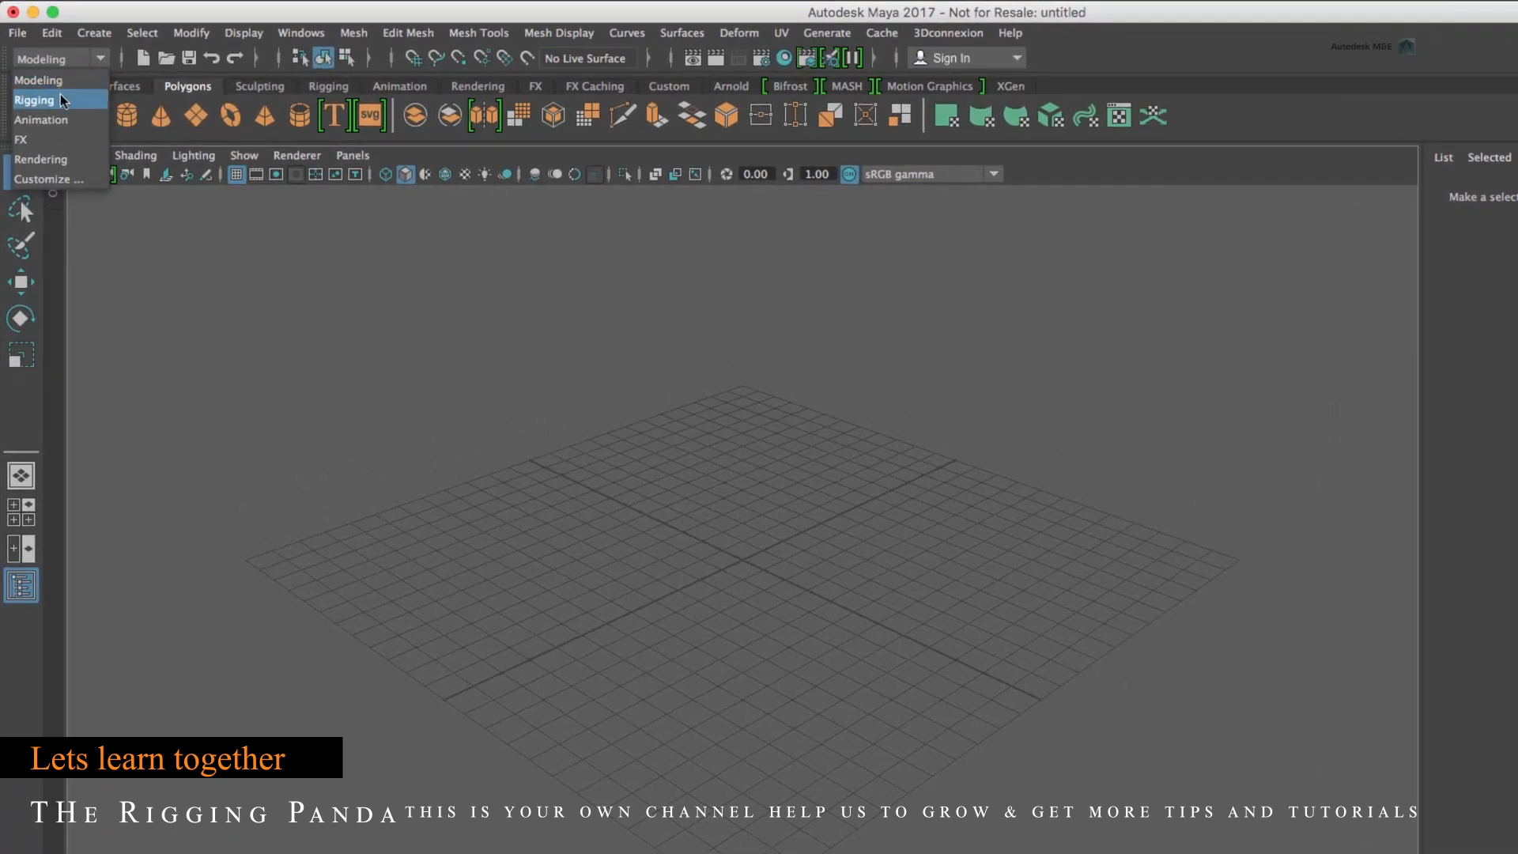
pyautogui.click(61, 98)
pyautogui.click(39, 57)
pyautogui.click(61, 123)
pyautogui.click(47, 59)
pyautogui.click(67, 139)
pyautogui.click(47, 57)
pyautogui.click(49, 162)
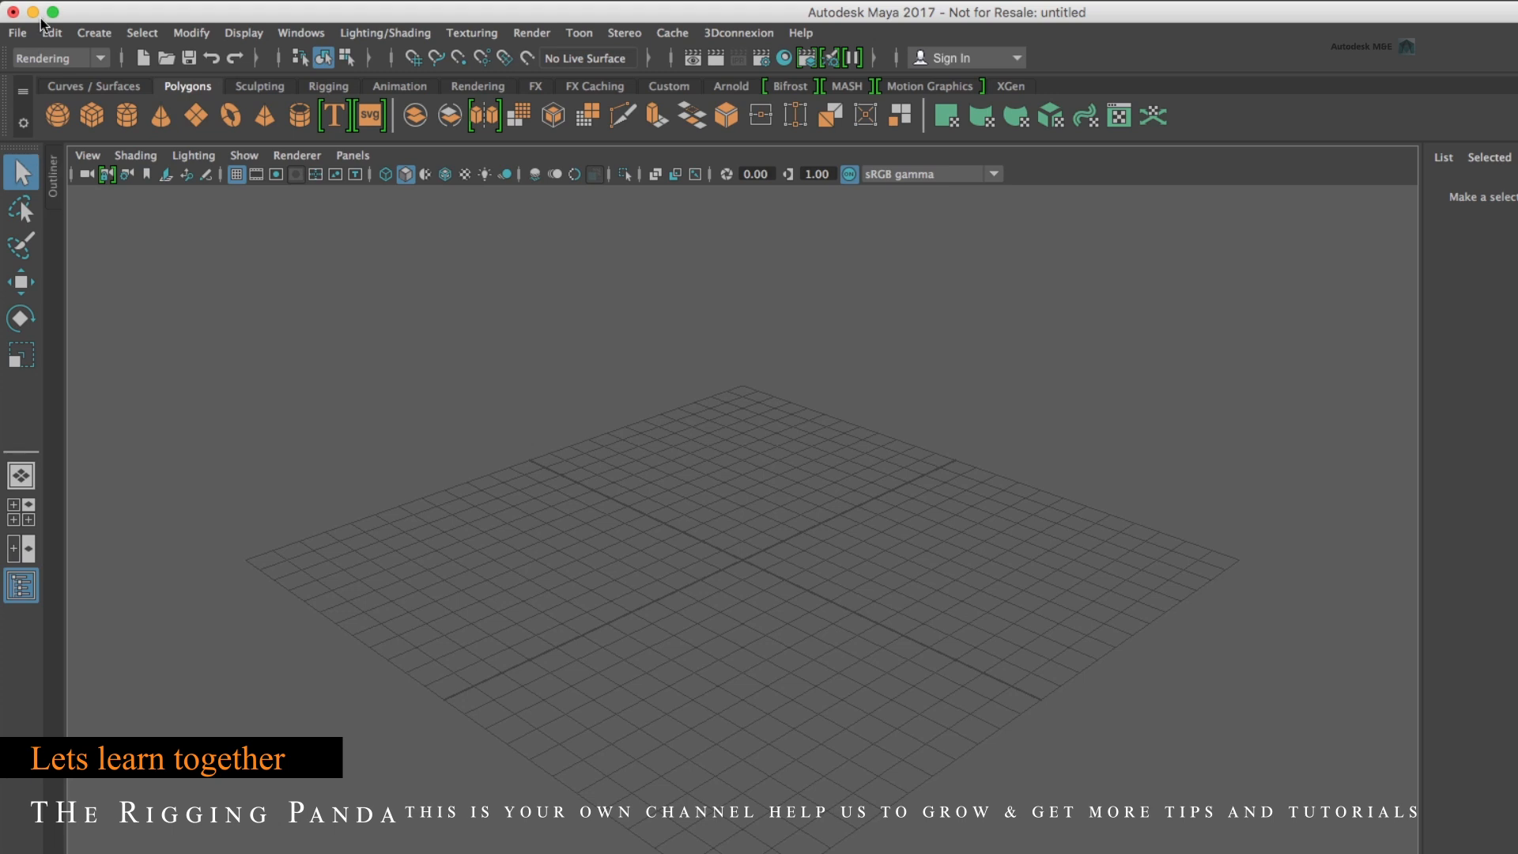
pyautogui.click(44, 57)
pyautogui.click(41, 76)
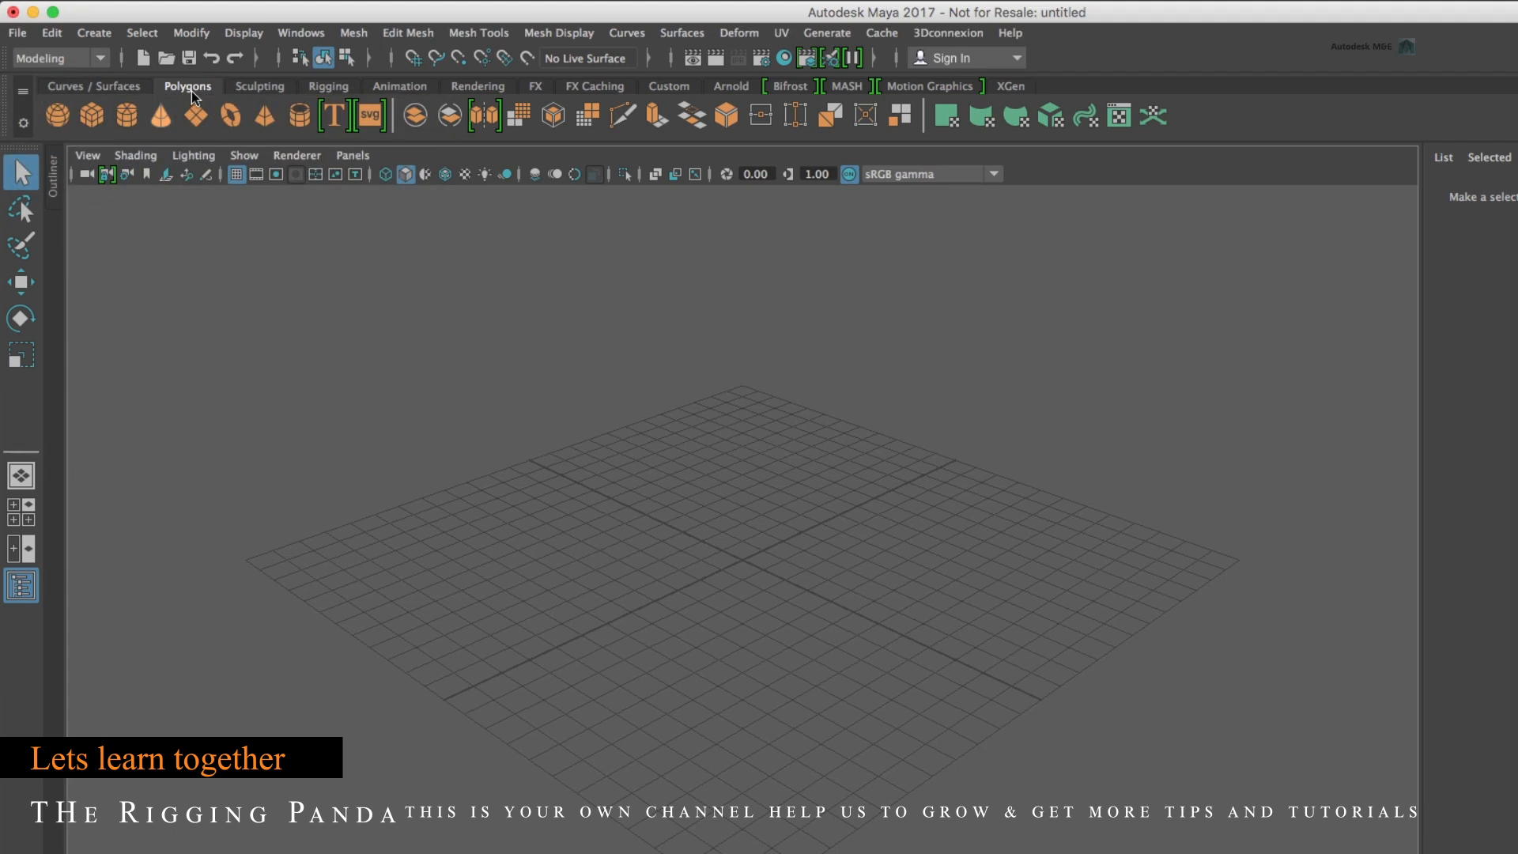
# Create a default polygon cube and open the Polygon Cube Options to review its settings.
pyautogui.click(92, 112)
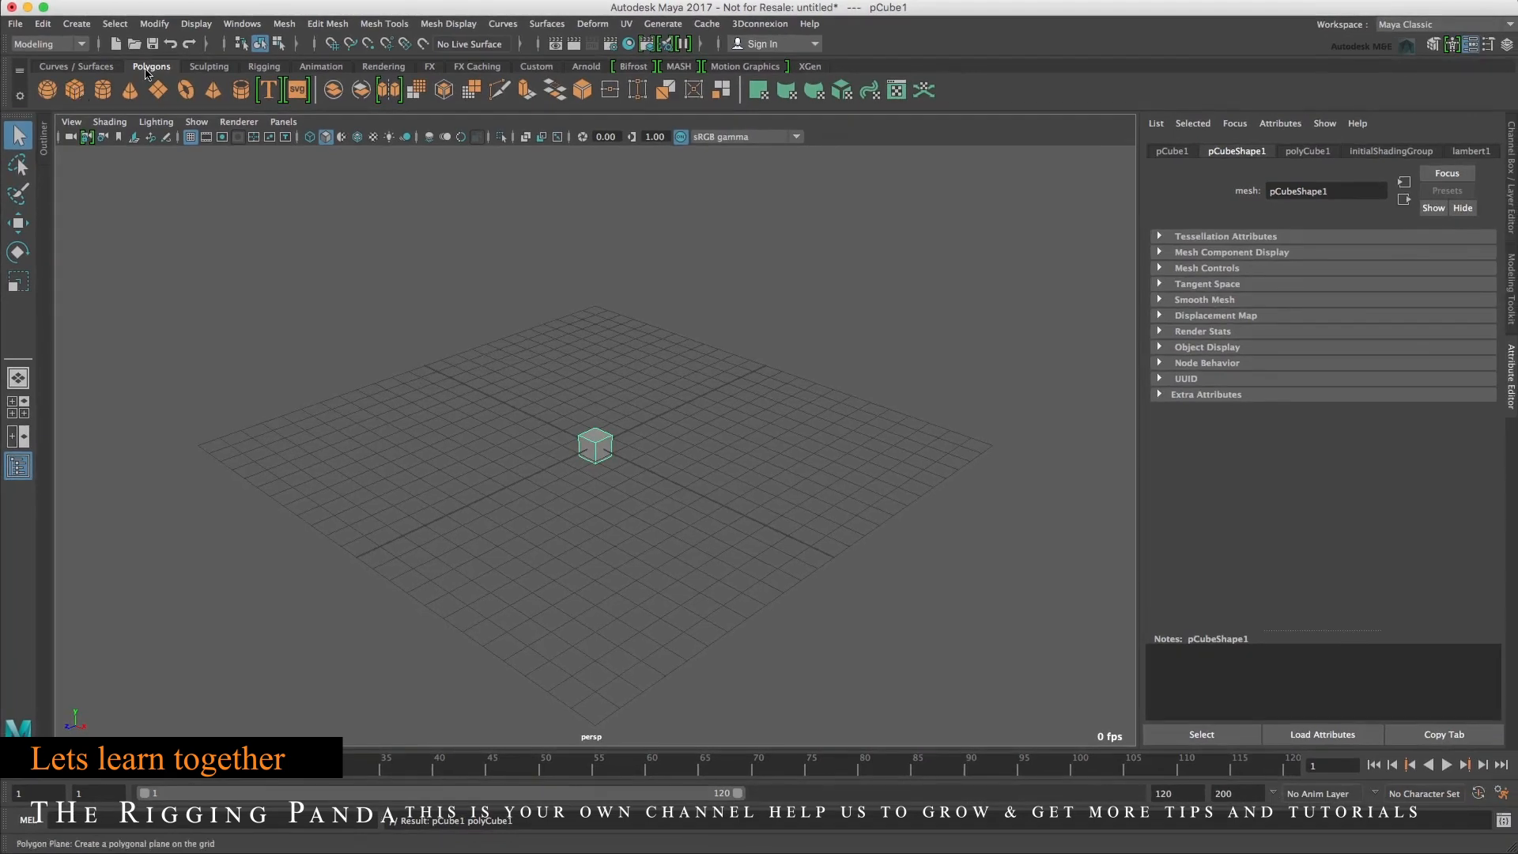
pyautogui.click(77, 24)
pyautogui.moveTo(99, 69)
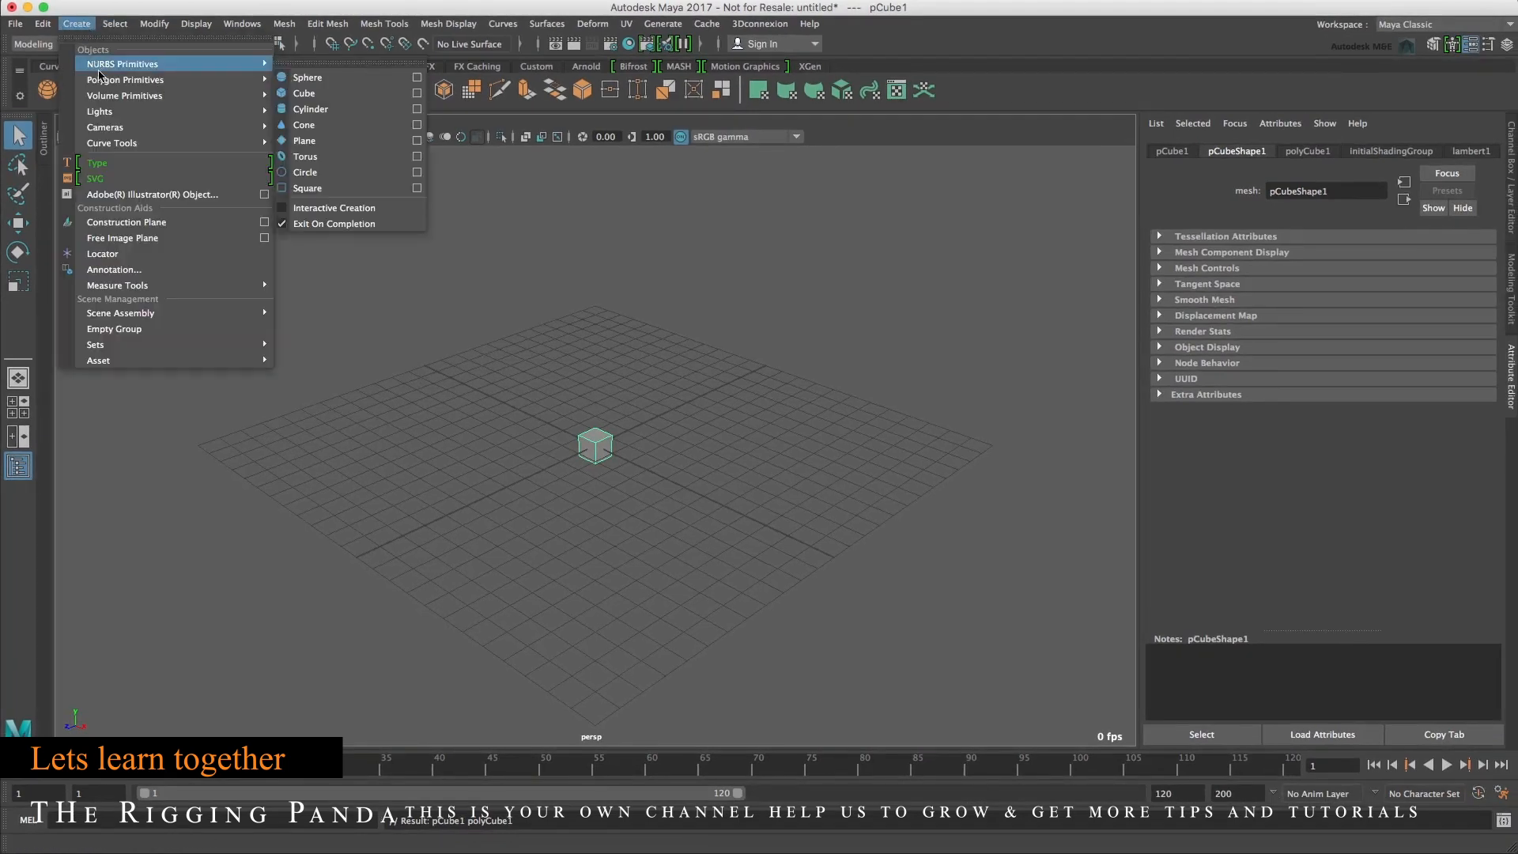
pyautogui.moveTo(193, 81)
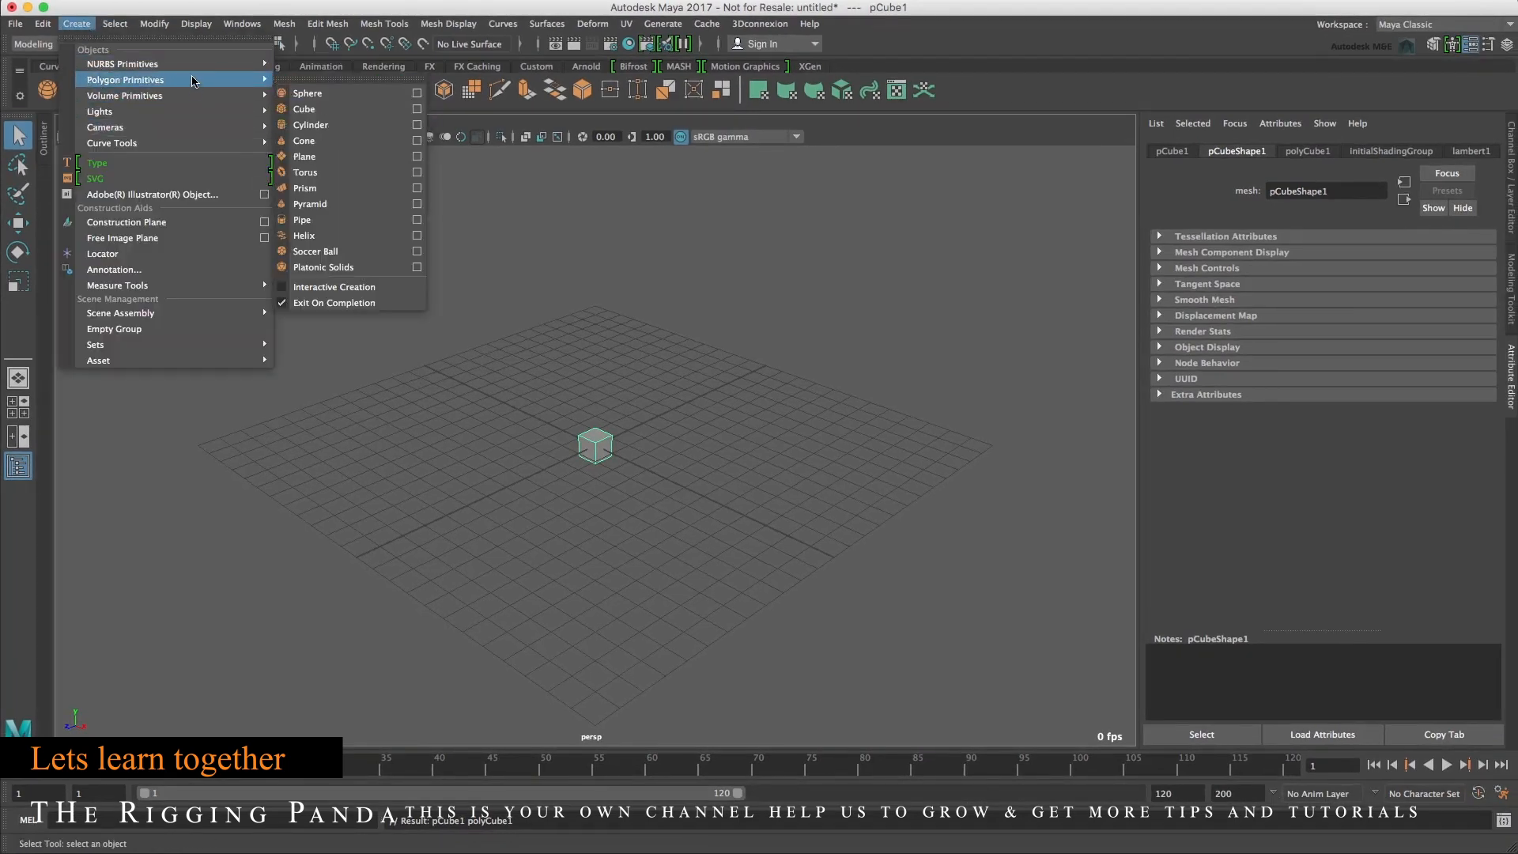
pyautogui.click(417, 109)
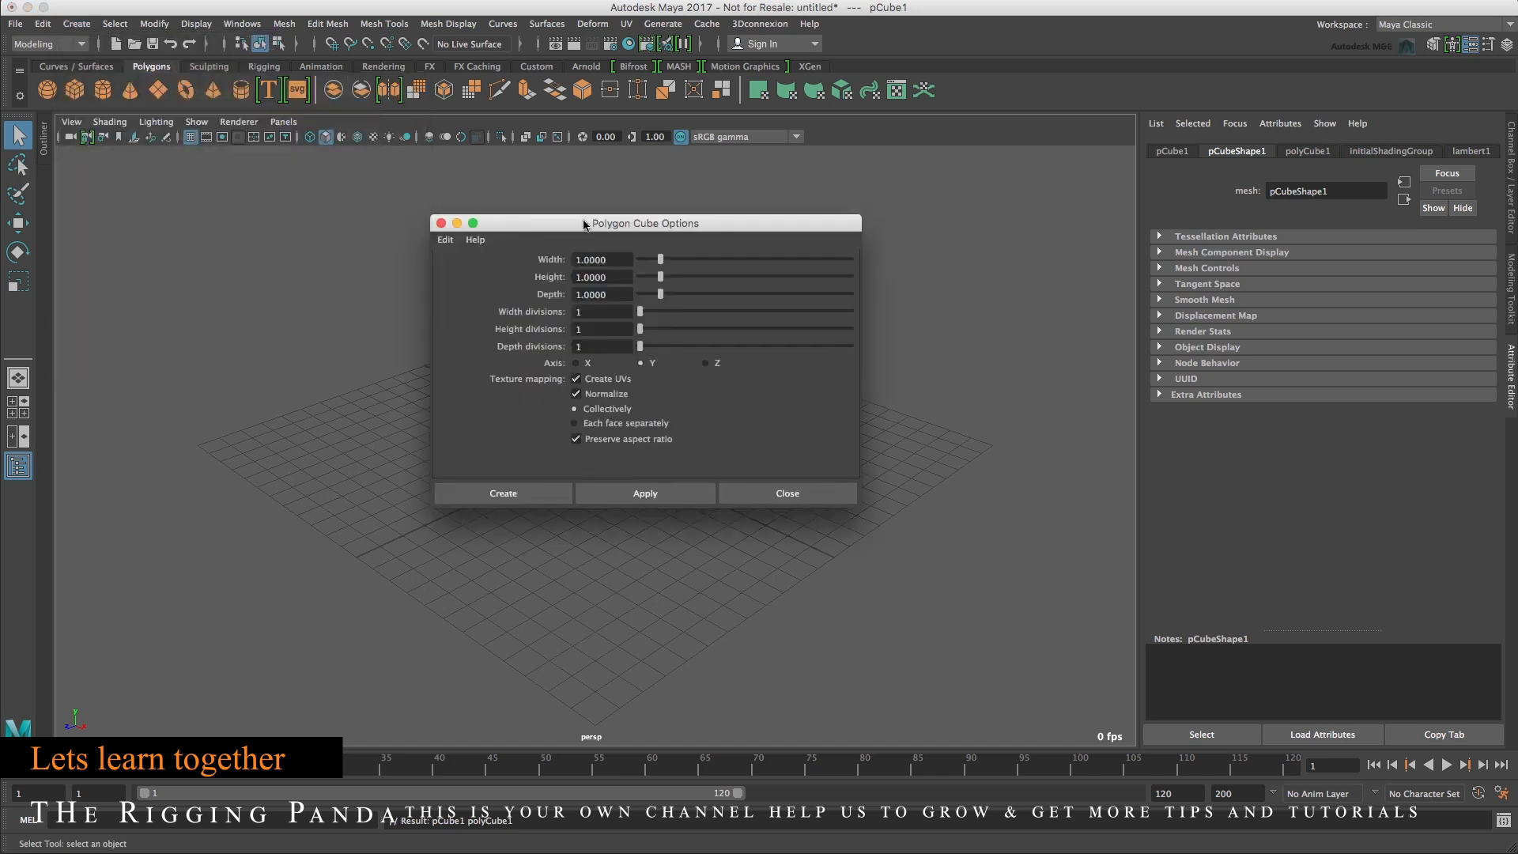
pyautogui.moveTo(585, 225); pyautogui.dragTo(552, 226)
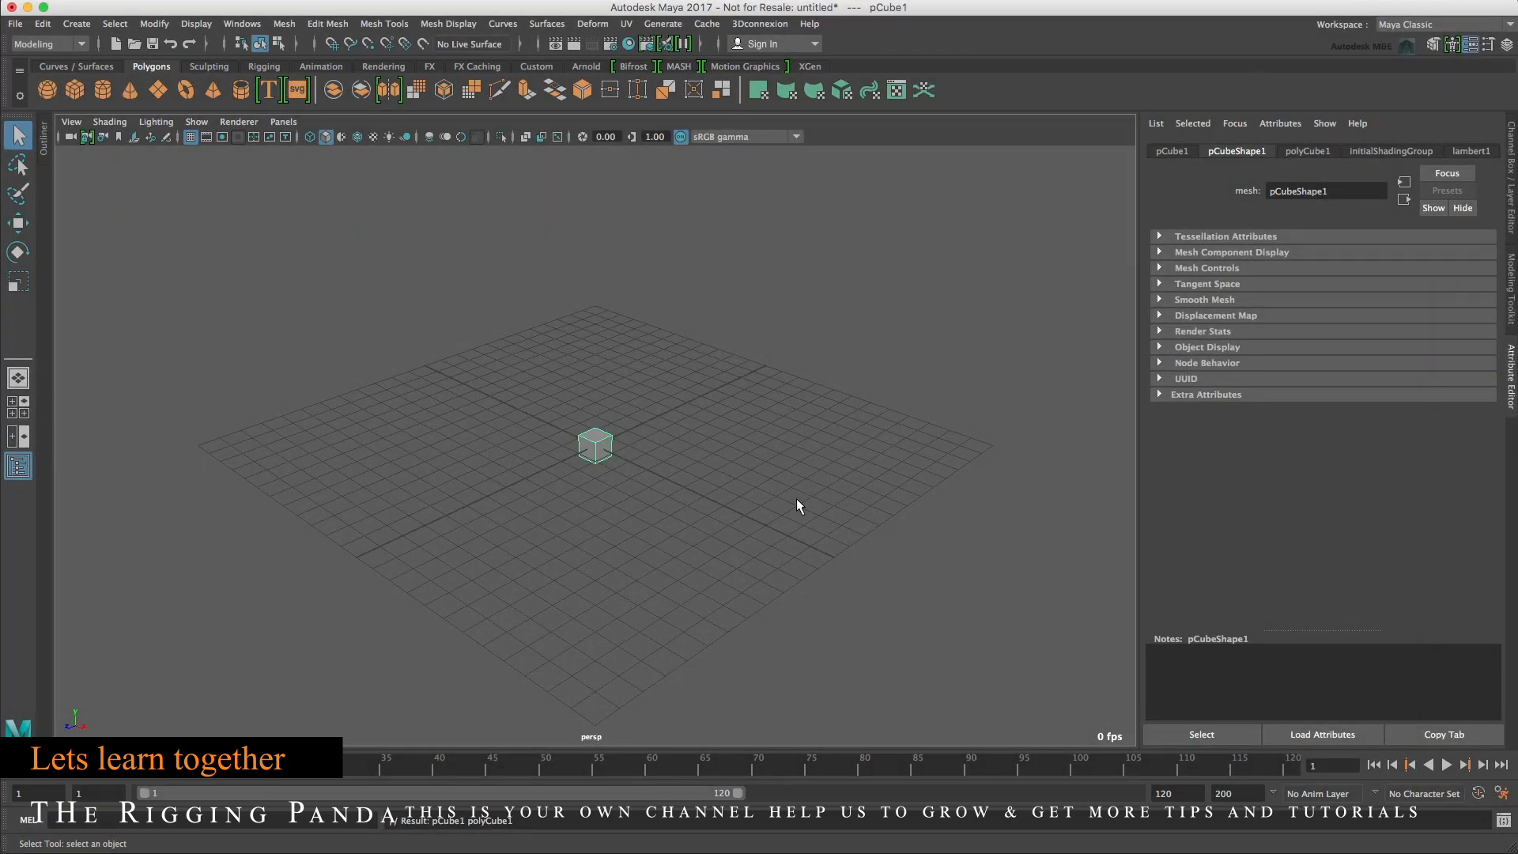
pyautogui.moveTo(664, 525)
pyautogui.keyDown('alt'); pyautogui.mouseDown()
pyautogui.moveTo(769, 516)
pyautogui.moveTo(604, 524)
pyautogui.moveTo(678, 521)
pyautogui.moveTo(664, 522)
pyautogui.mouseUp(); pyautogui.keyUp('alt')
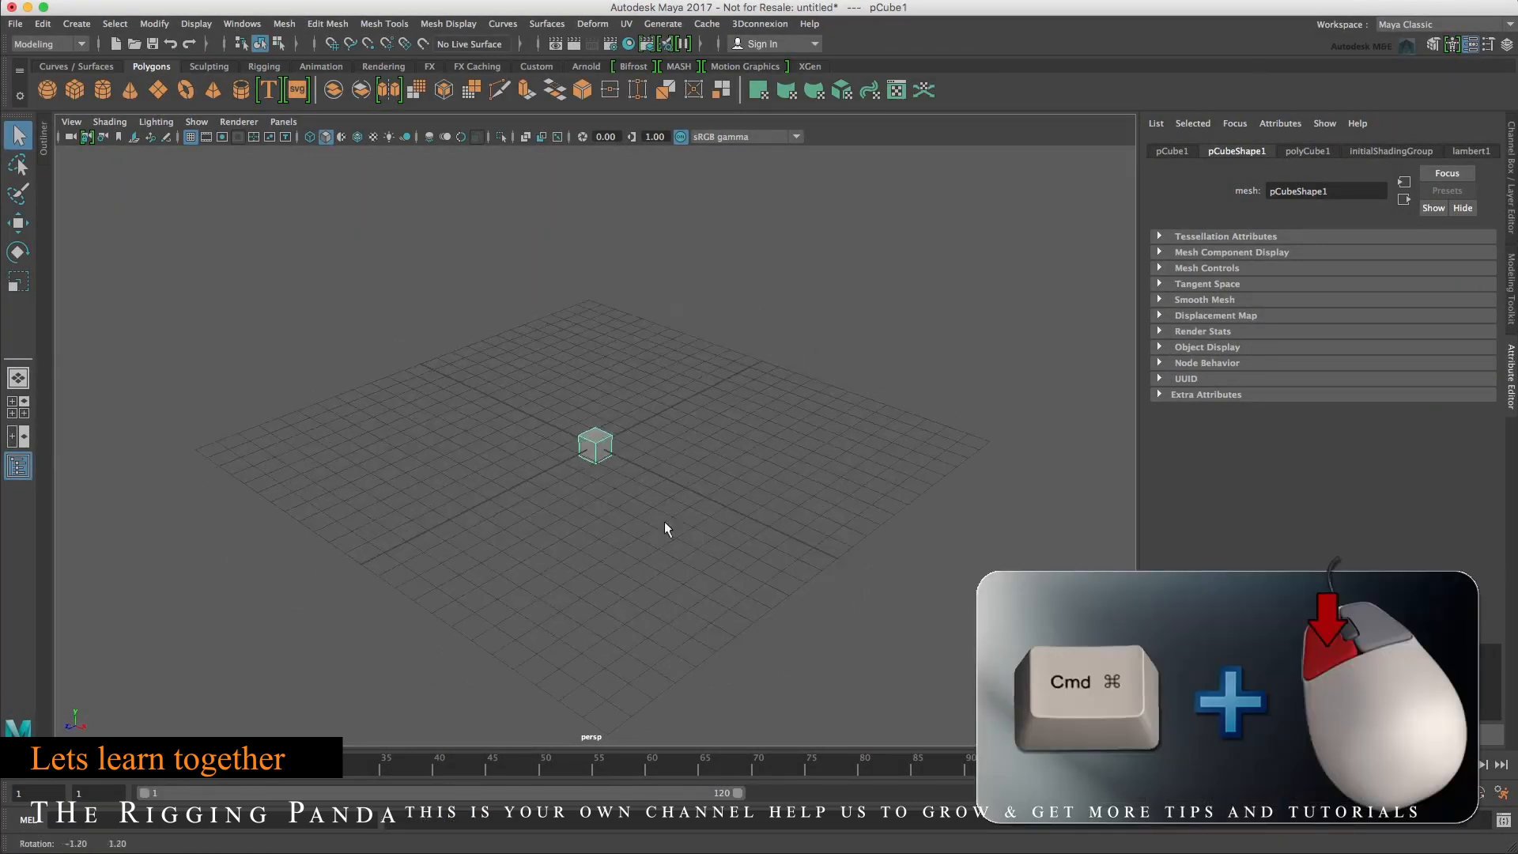
# Set the cube's subdivisions width, height and depth to 4 in its polyCube history and frame it.
pyautogui.keyDown('alt'); pyautogui.moveTo(644, 514); pyautogui.dragTo(574, 547, button='middle'); pyautogui.keyUp('alt')
pyautogui.keyDown('alt'); pyautogui.moveTo(574, 547); pyautogui.dragTo(763, 540, button='right'); pyautogui.keyUp('alt')
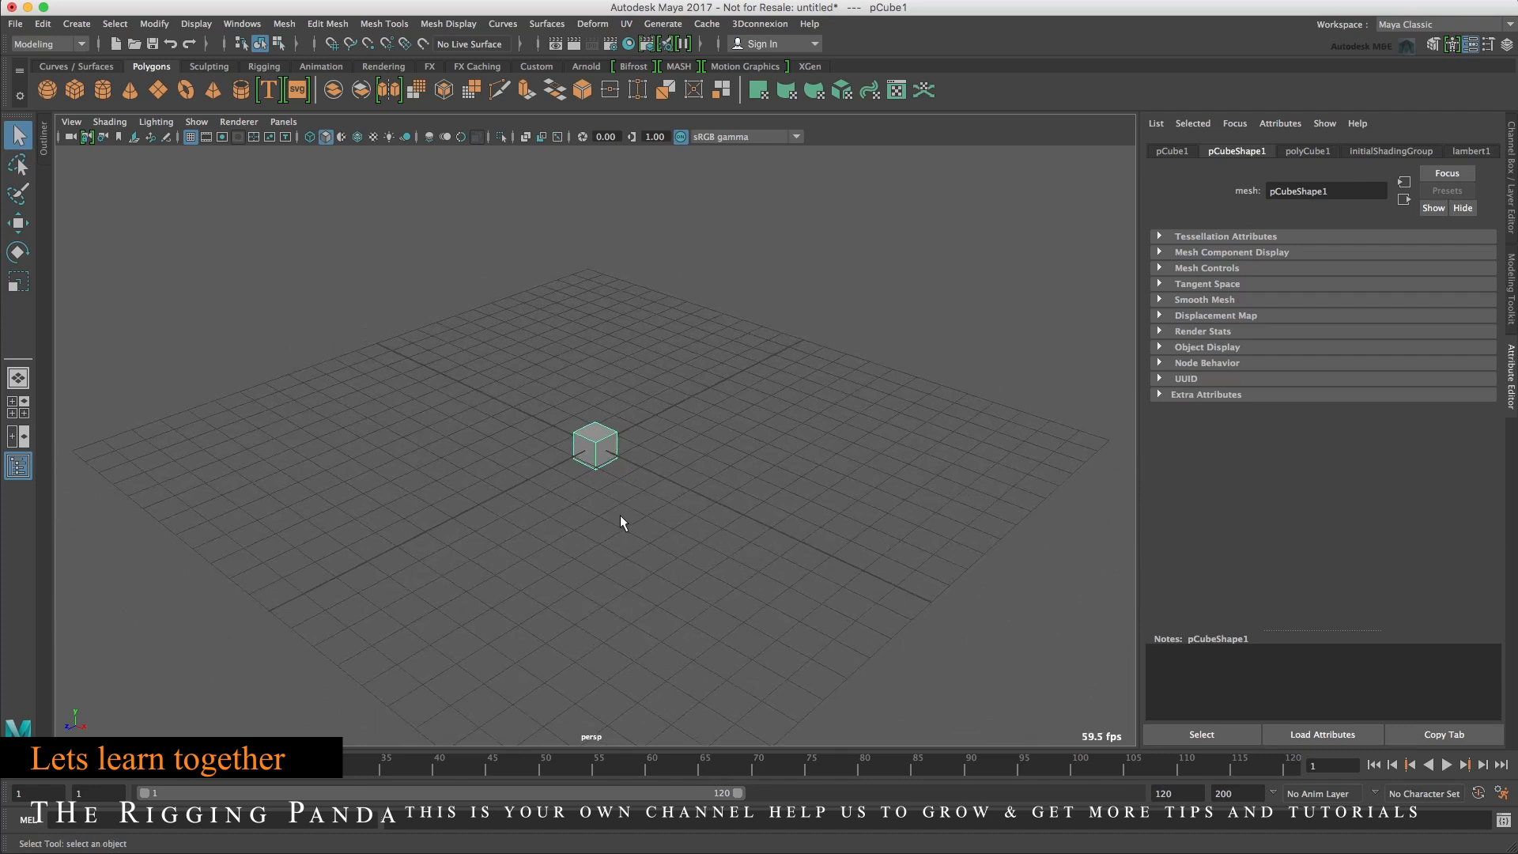
pyautogui.moveTo(635, 473)
pyautogui.keyDown('alt'); pyautogui.mouseDown(button='middle')
pyautogui.moveTo(648, 529)
pyautogui.moveTo(611, 543)
pyautogui.moveTo(514, 485)
pyautogui.moveTo(695, 451)
pyautogui.moveTo(468, 475)
pyautogui.moveTo(507, 501)
pyautogui.moveTo(623, 494)
pyautogui.mouseUp(button='middle'); pyautogui.keyUp('alt')
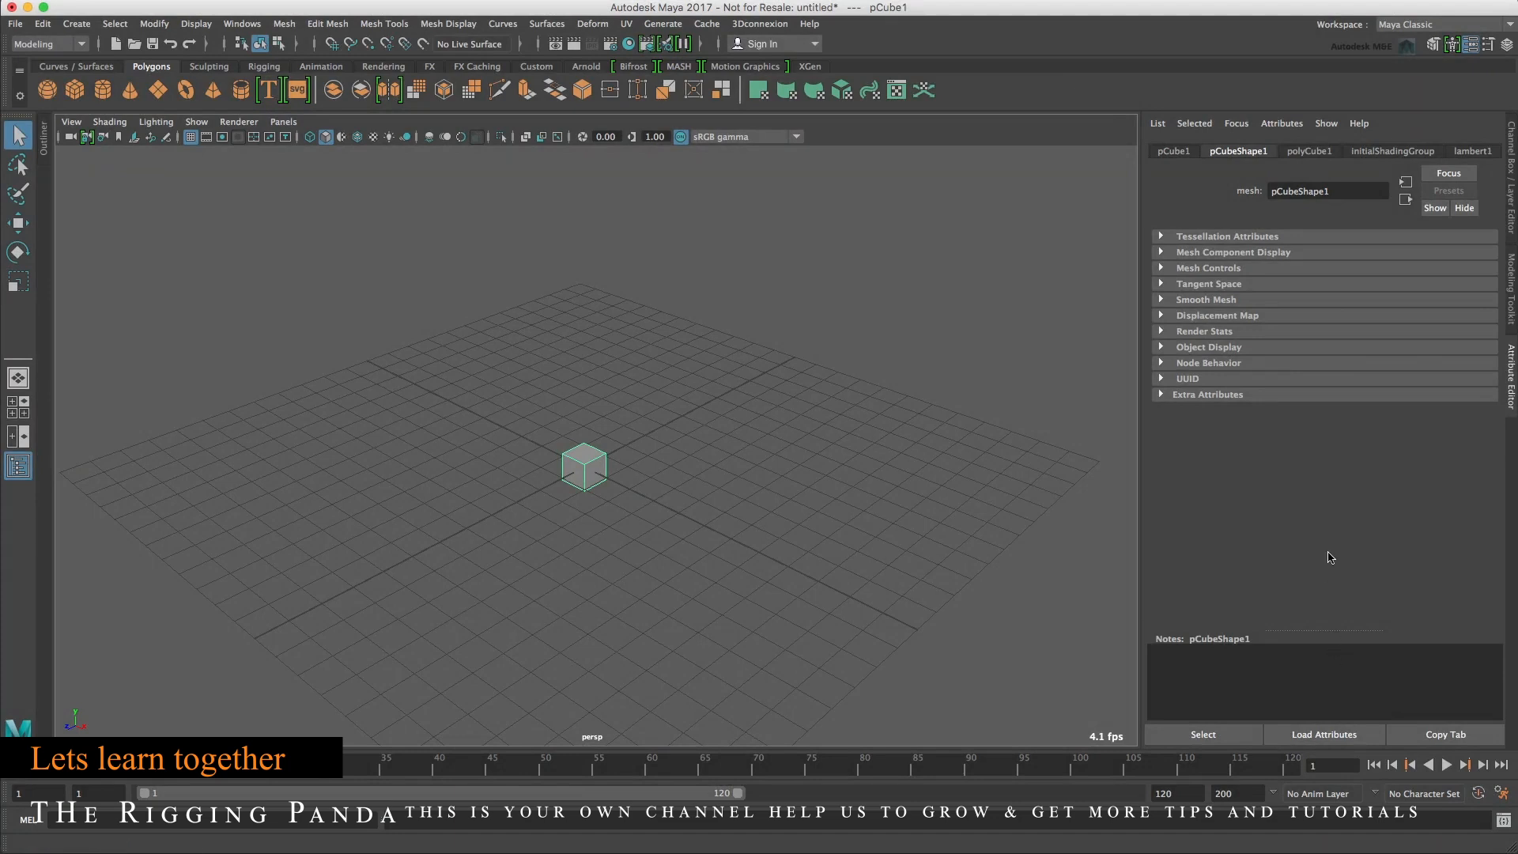
pyautogui.click(1308, 150)
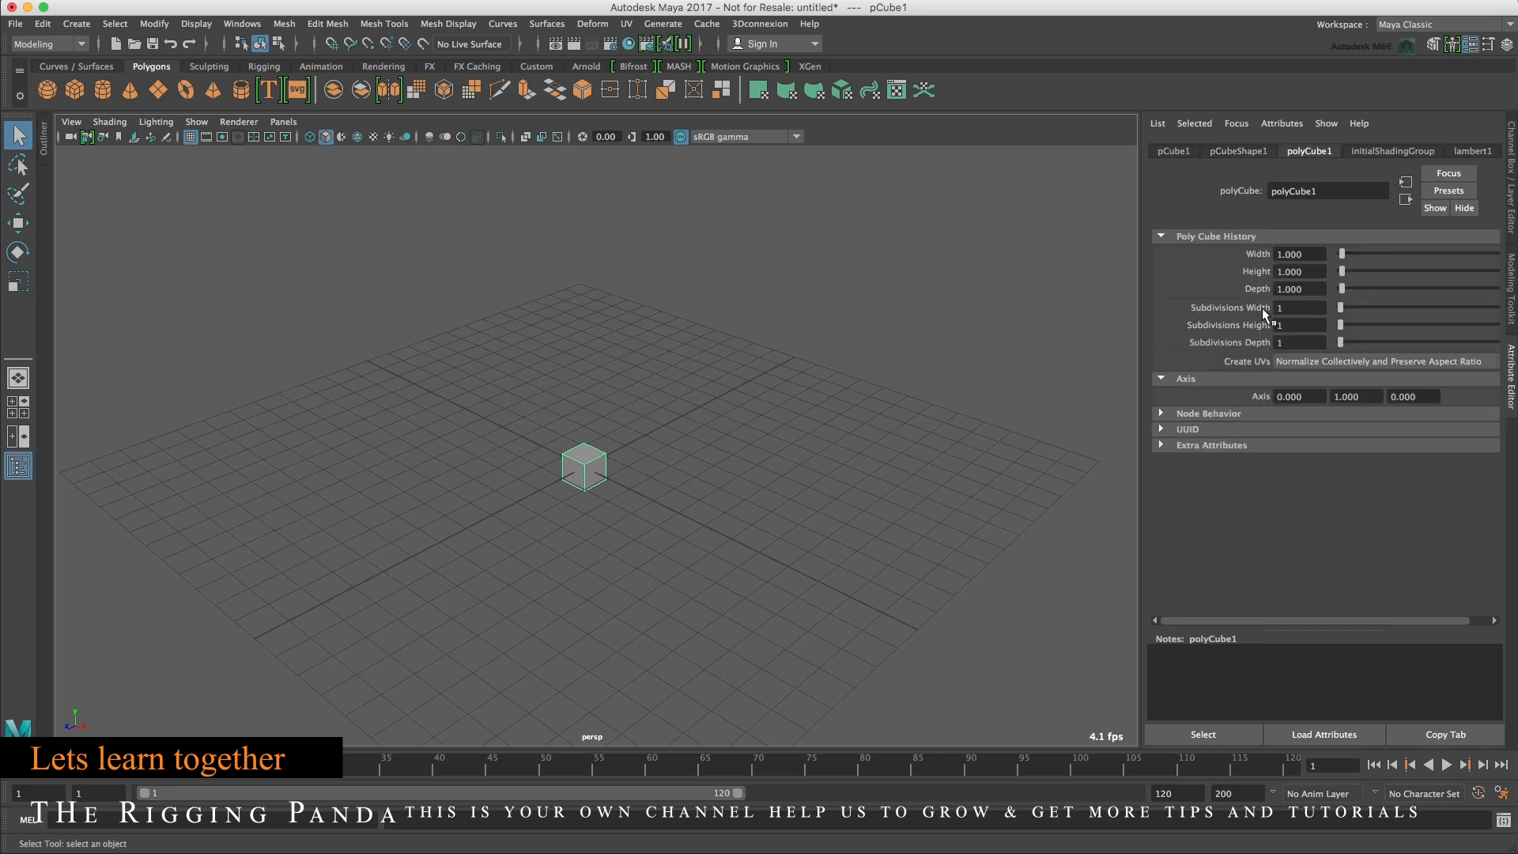
pyautogui.moveTo(1336, 310); pyautogui.dragTo(1348, 342)
pyautogui.press('f')
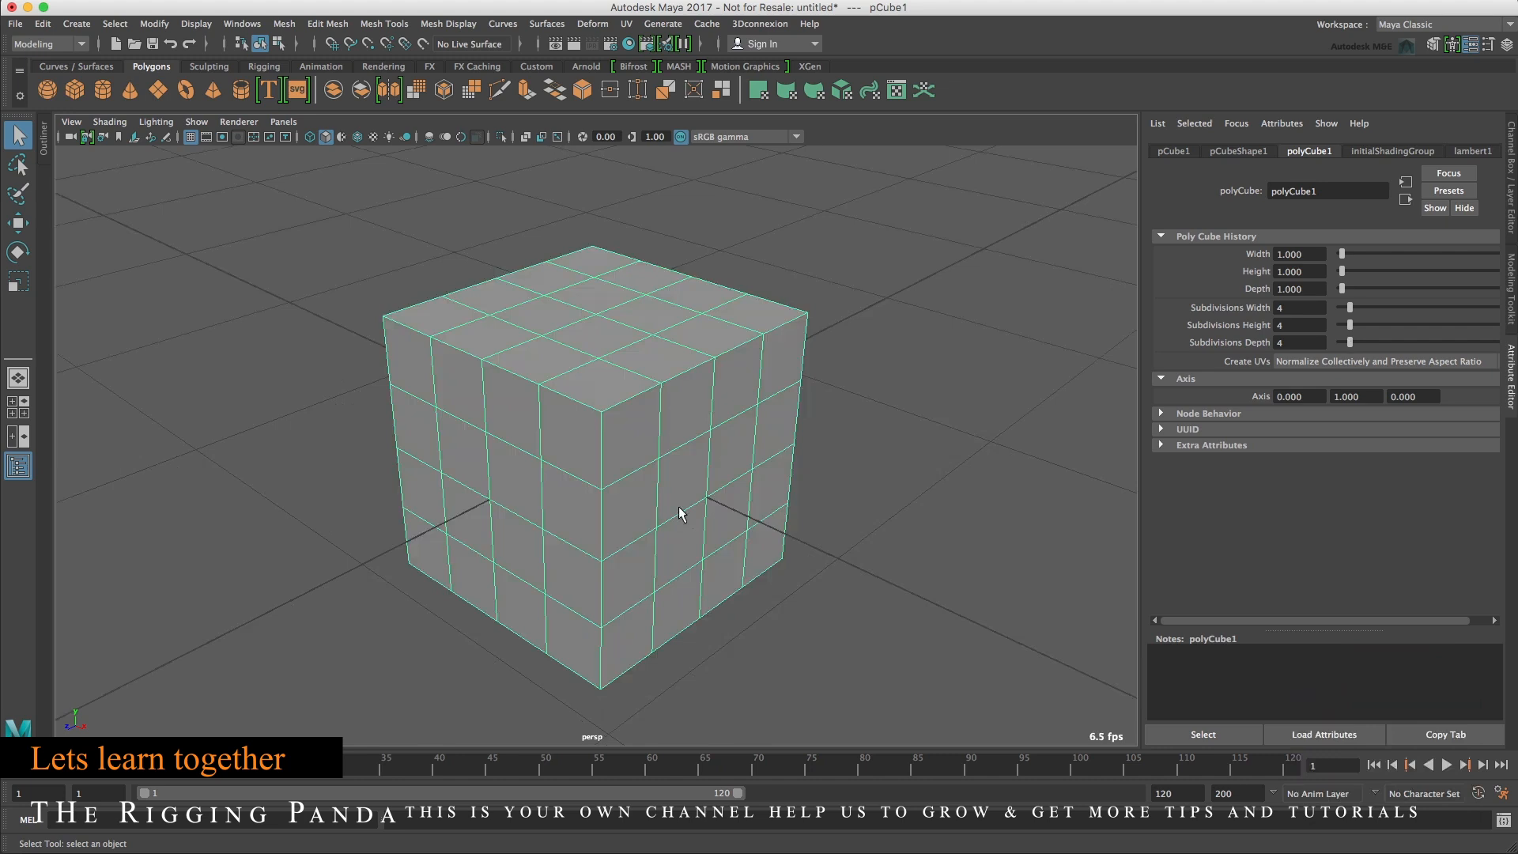
# Browse the cube's node tabs in the Attribute Editor, from shading group and material back to transform.
pyautogui.click(1394, 150)
pyautogui.click(1474, 148)
pyautogui.click(1383, 150)
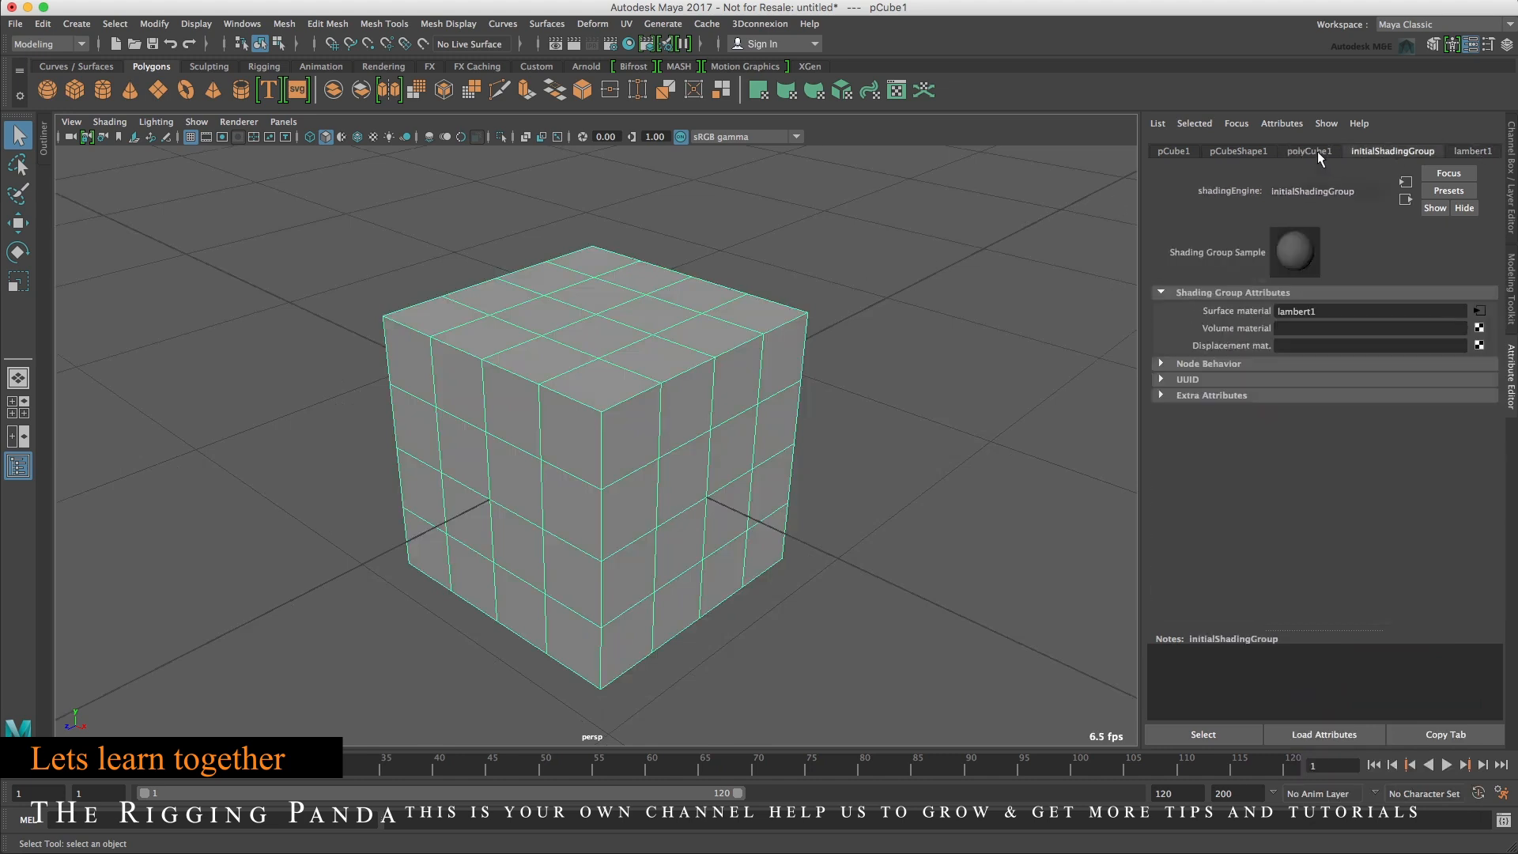
pyautogui.click(1313, 150)
pyautogui.click(1235, 150)
pyautogui.click(1175, 151)
pyautogui.click(1220, 150)
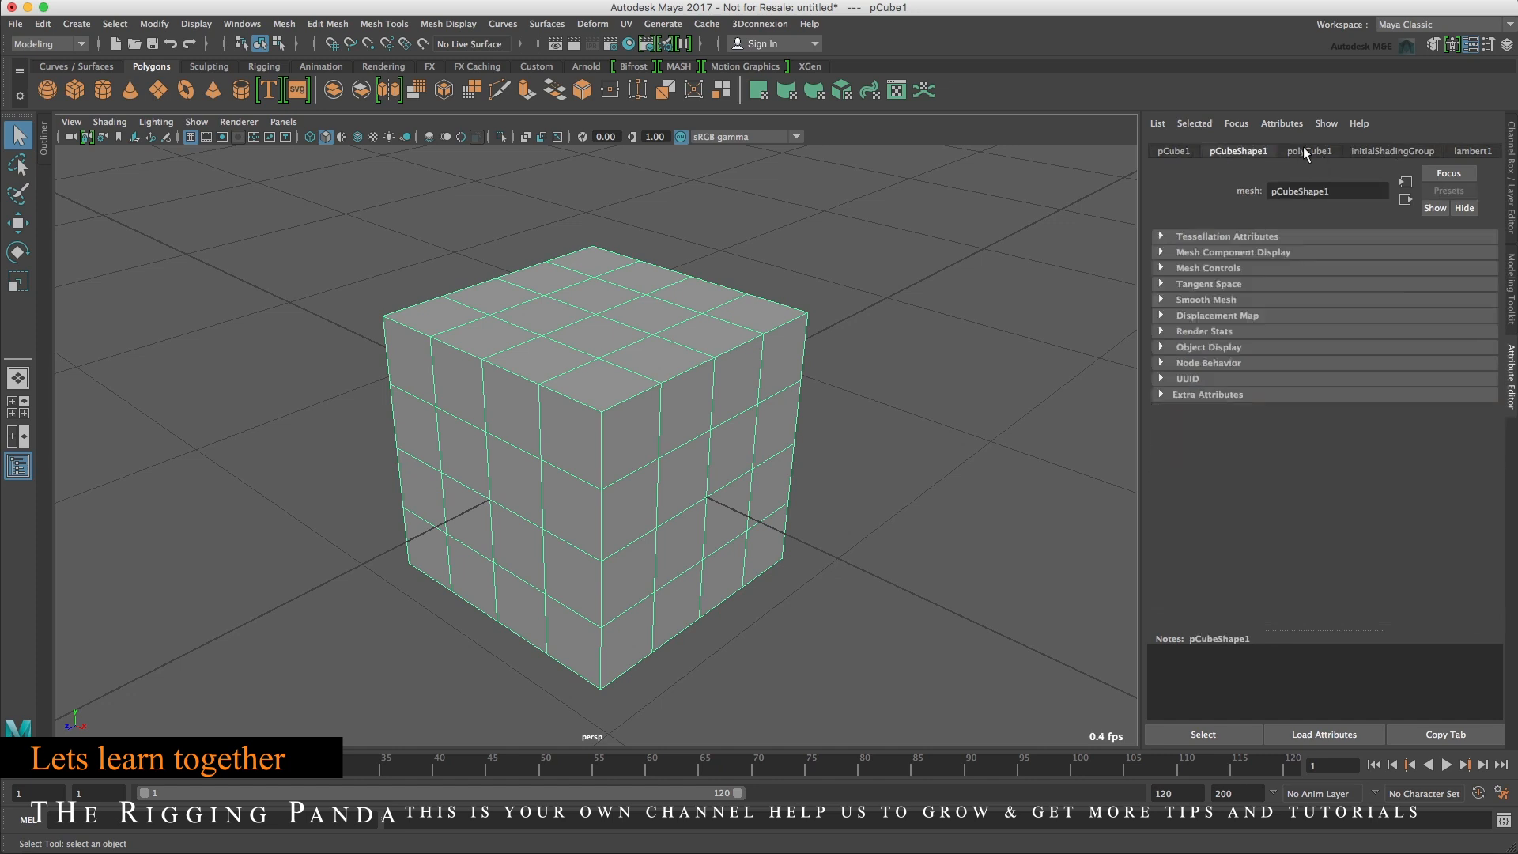
pyautogui.click(1304, 150)
pyautogui.click(1384, 149)
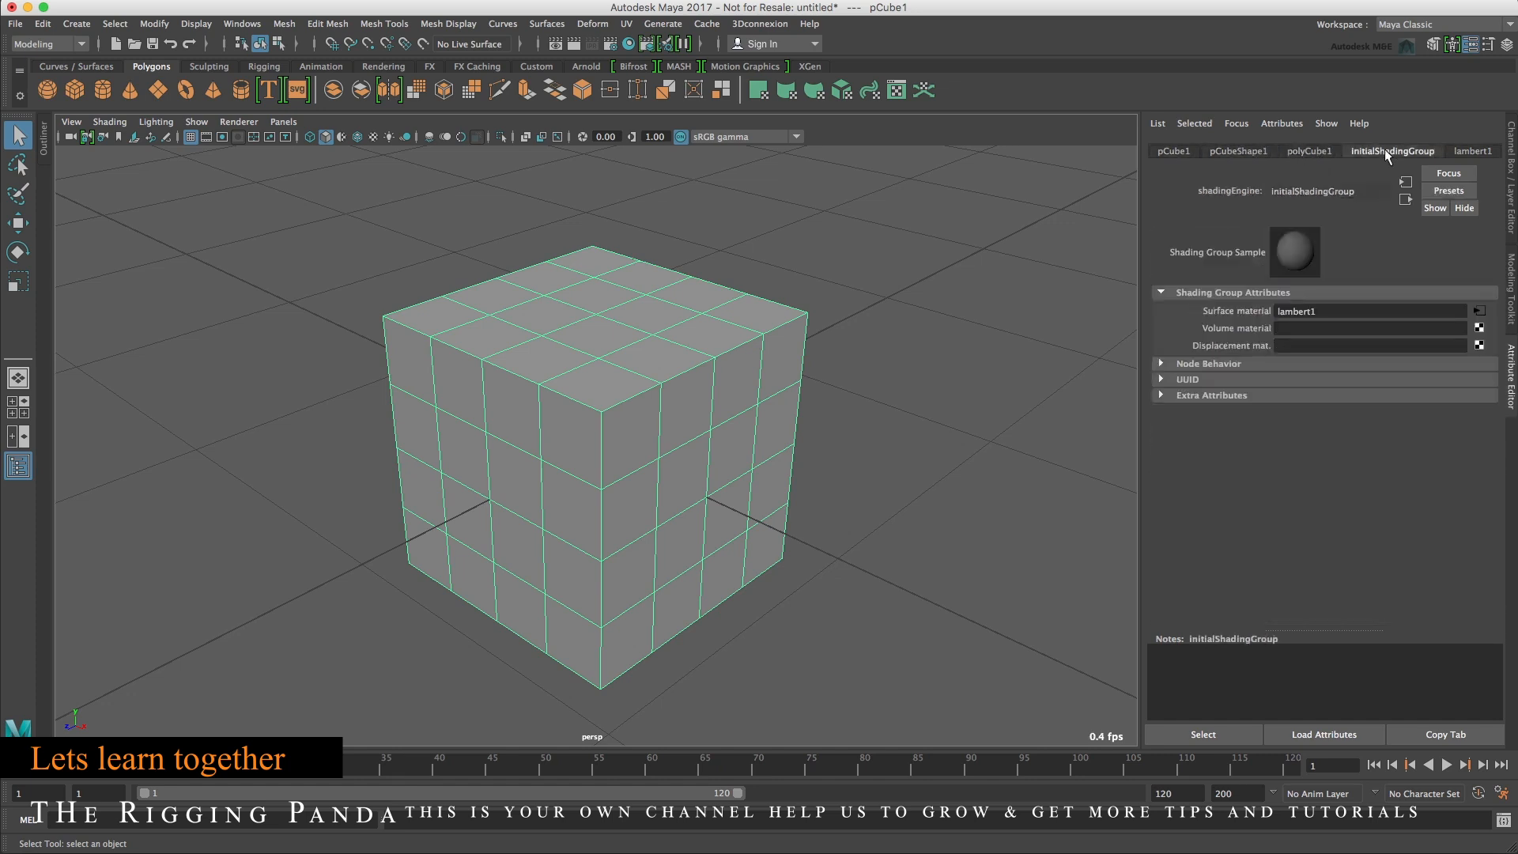
pyautogui.click(1458, 149)
pyautogui.click(1410, 148)
pyautogui.click(1318, 154)
pyautogui.click(1252, 152)
pyautogui.click(1171, 149)
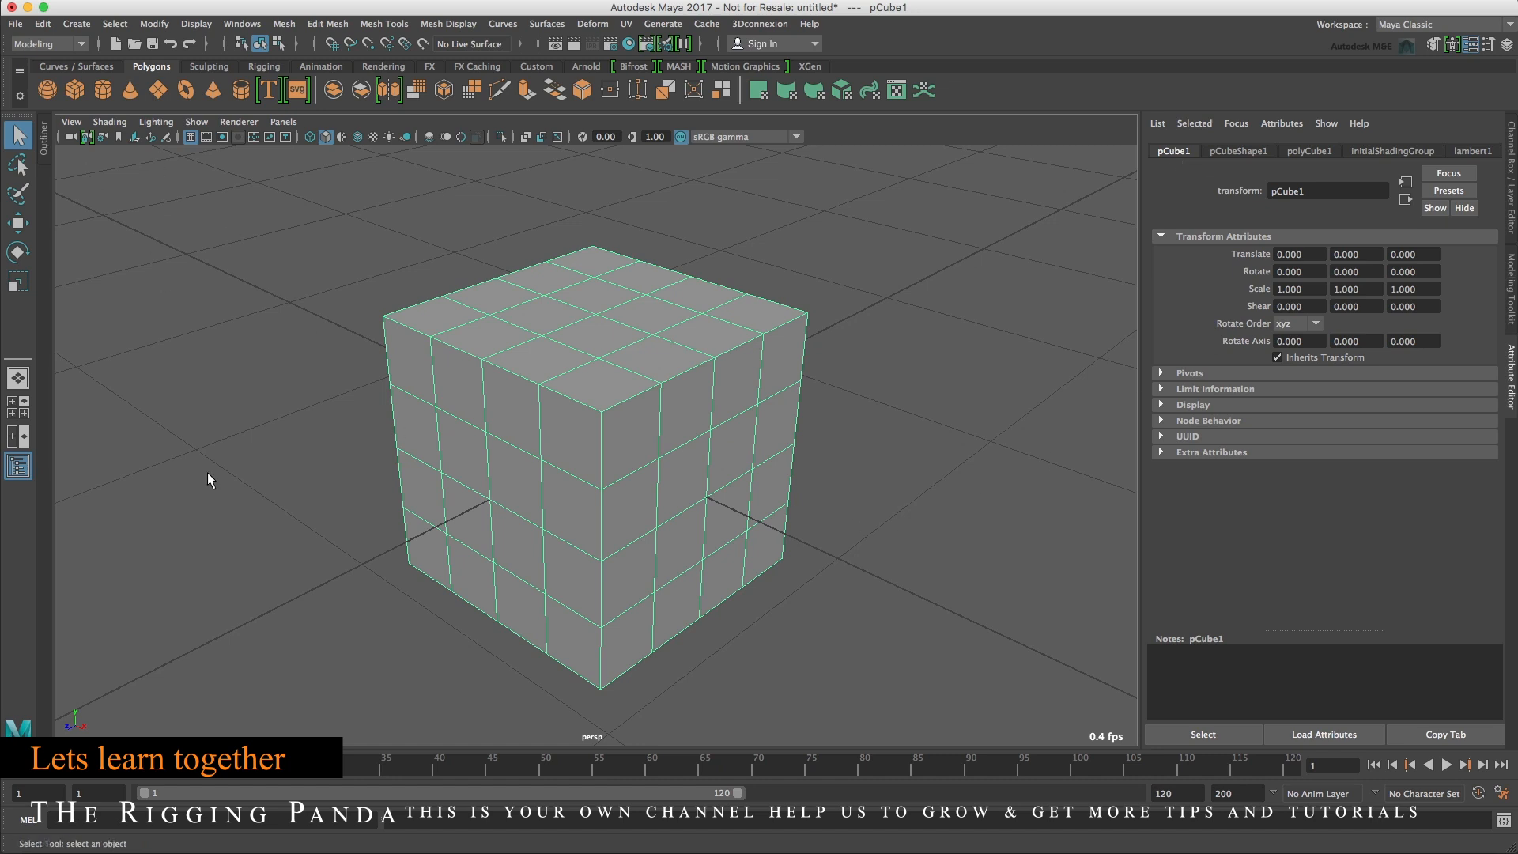
# Show the Outliner and set the polyCube width and depth to 1.5.
pyautogui.click(23, 477)
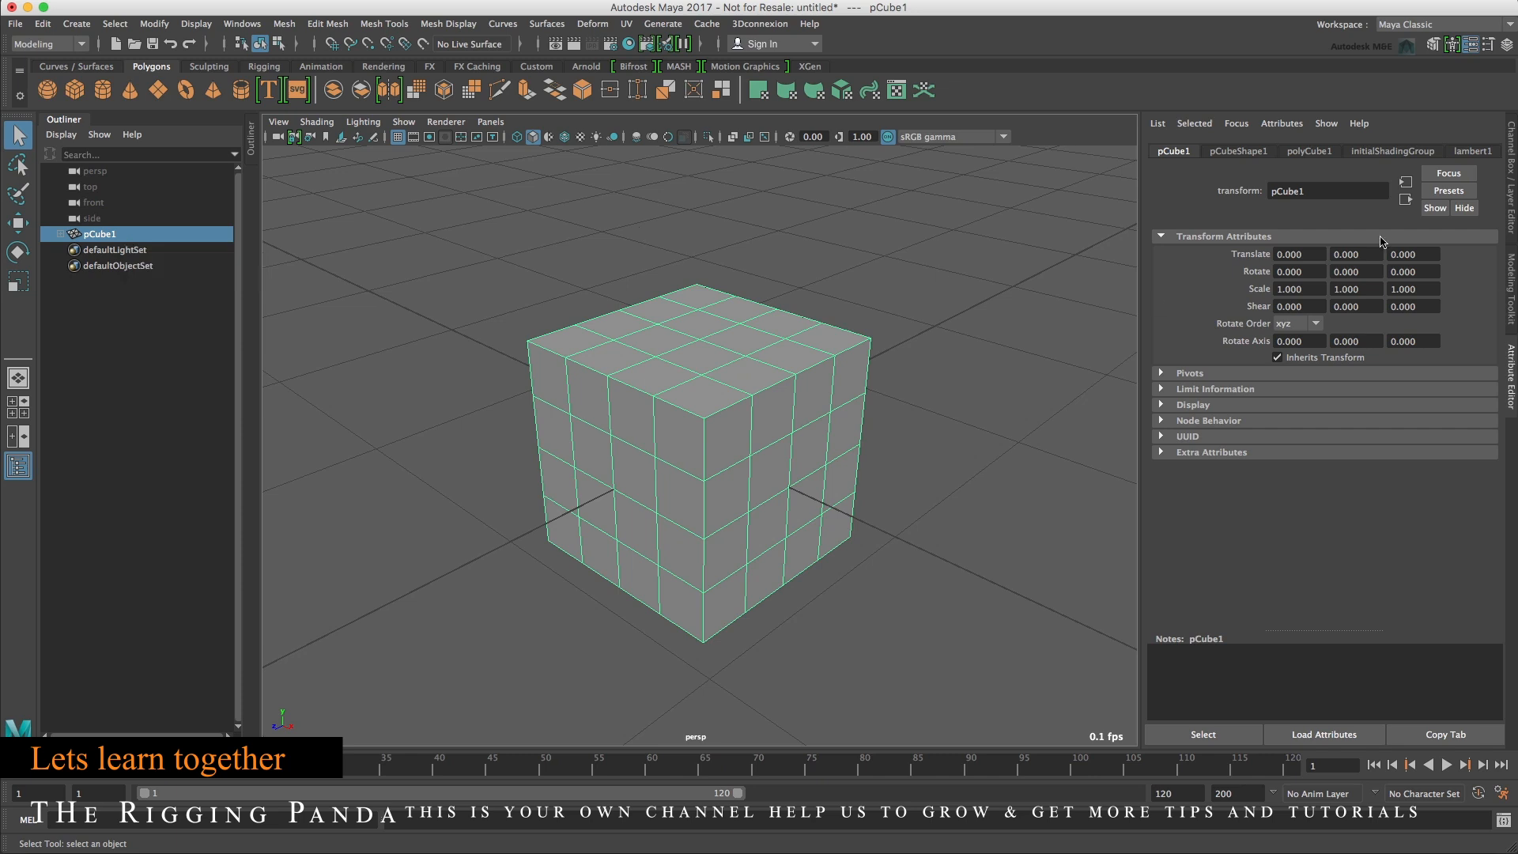
pyautogui.click(1312, 152)
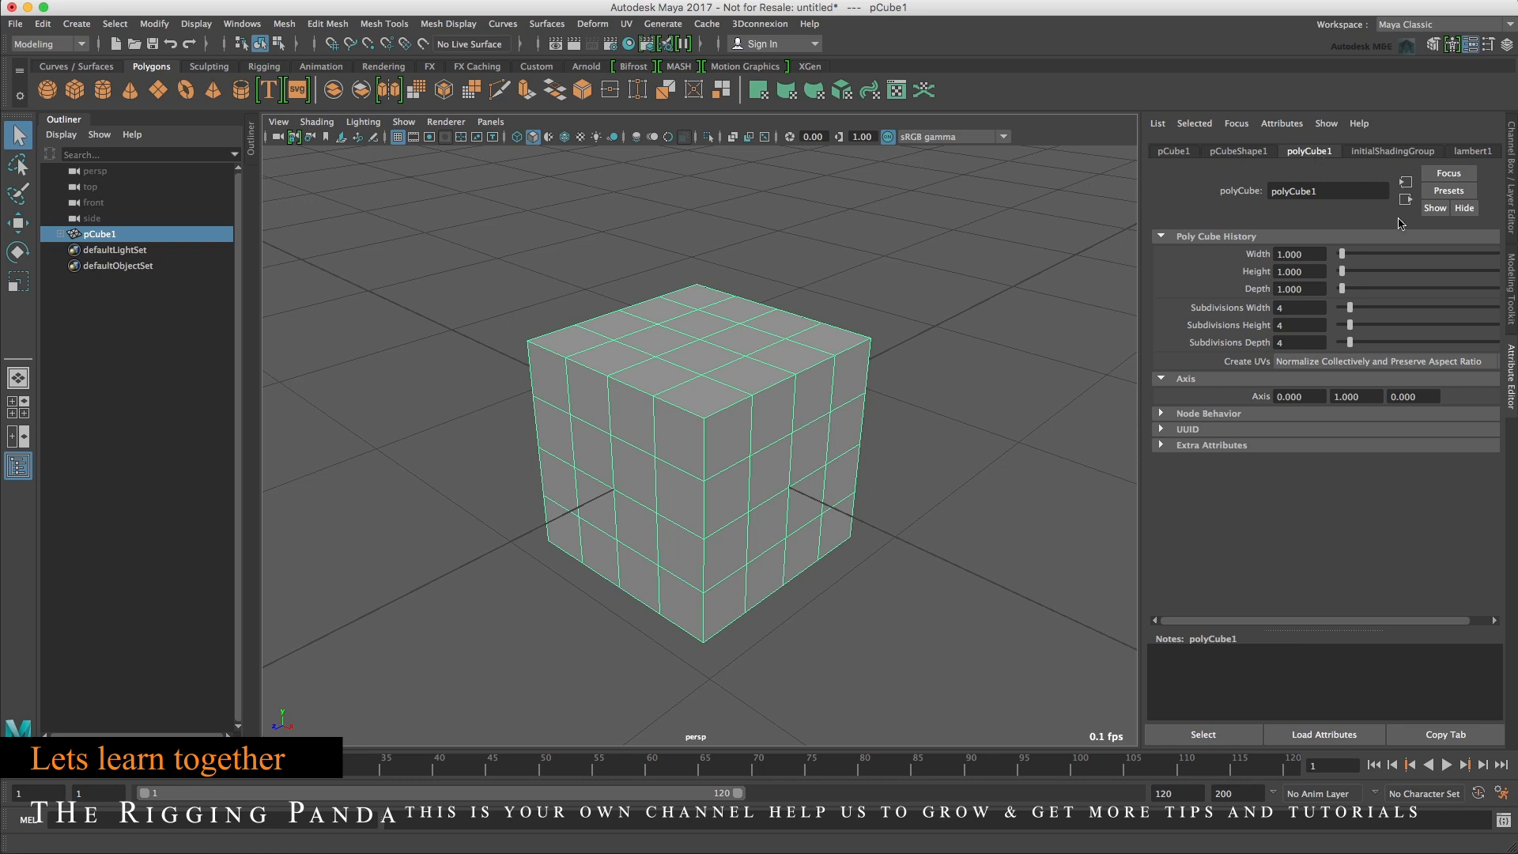
pyautogui.doubleClick(1310, 252)
pyautogui.write('1.5')
pyautogui.press('Tab')
pyautogui.press('Tab')
pyautogui.write('1.5')
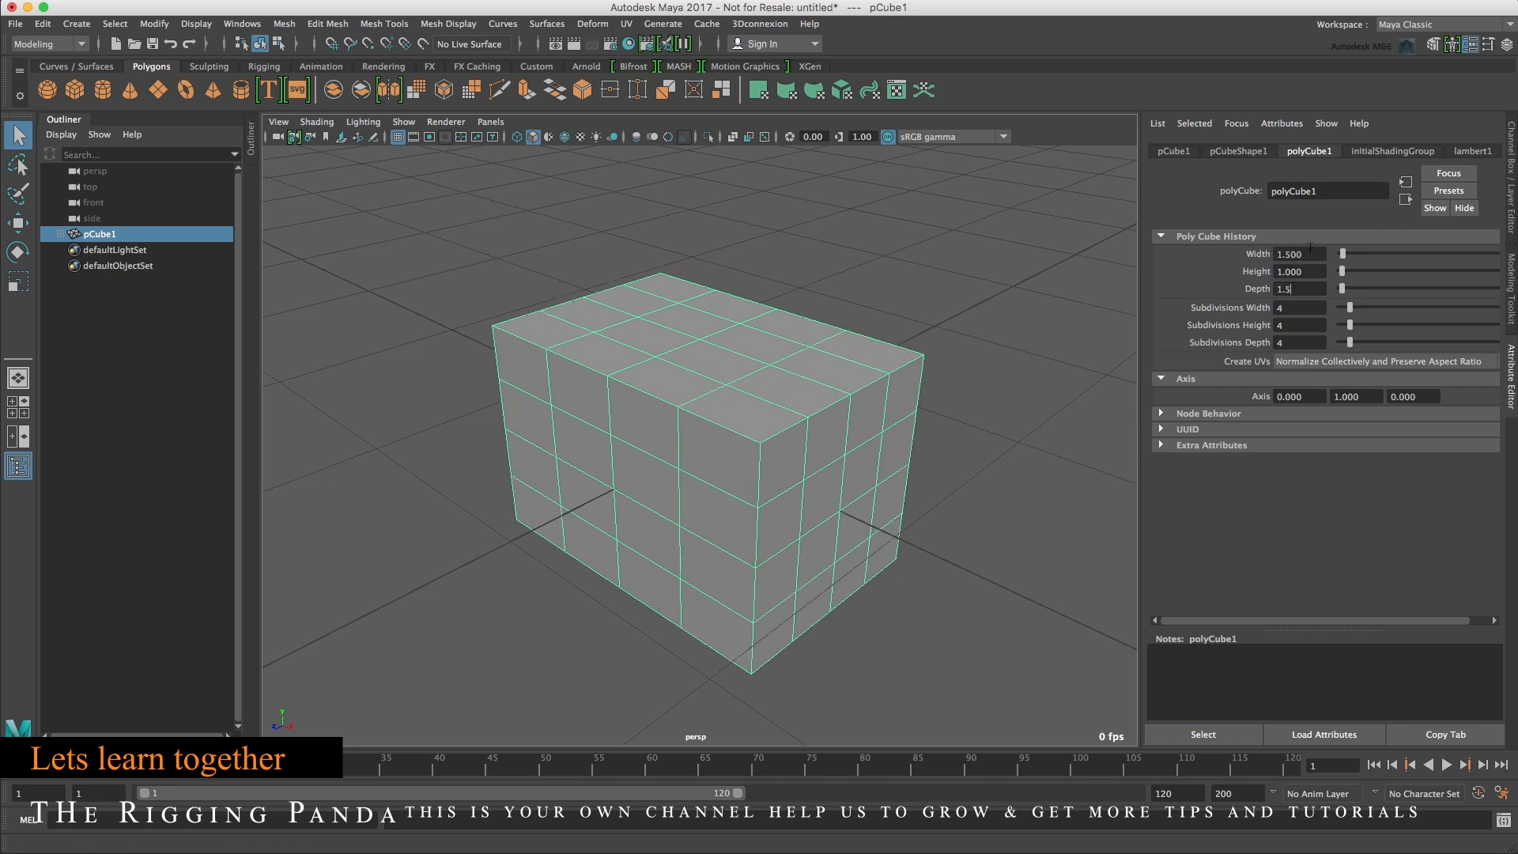
pyautogui.press('Tab')
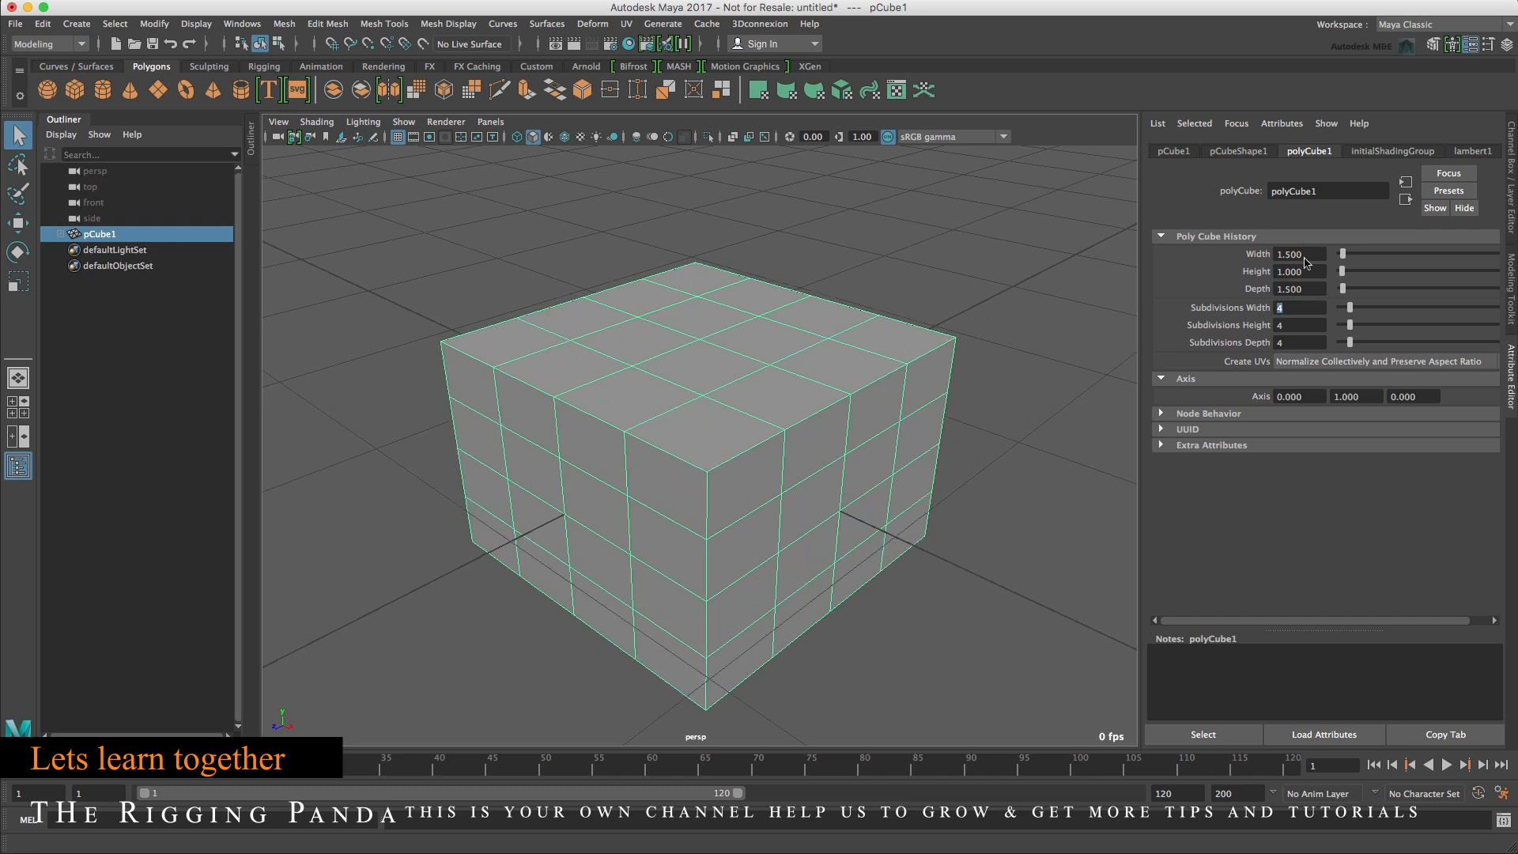
# Set the cube height to 2 and subdivisions width 5, height 8, depth 5, then frame it.
pyautogui.doubleClick(1302, 271)
pyautogui.write('2')
pyautogui.press('Tab')
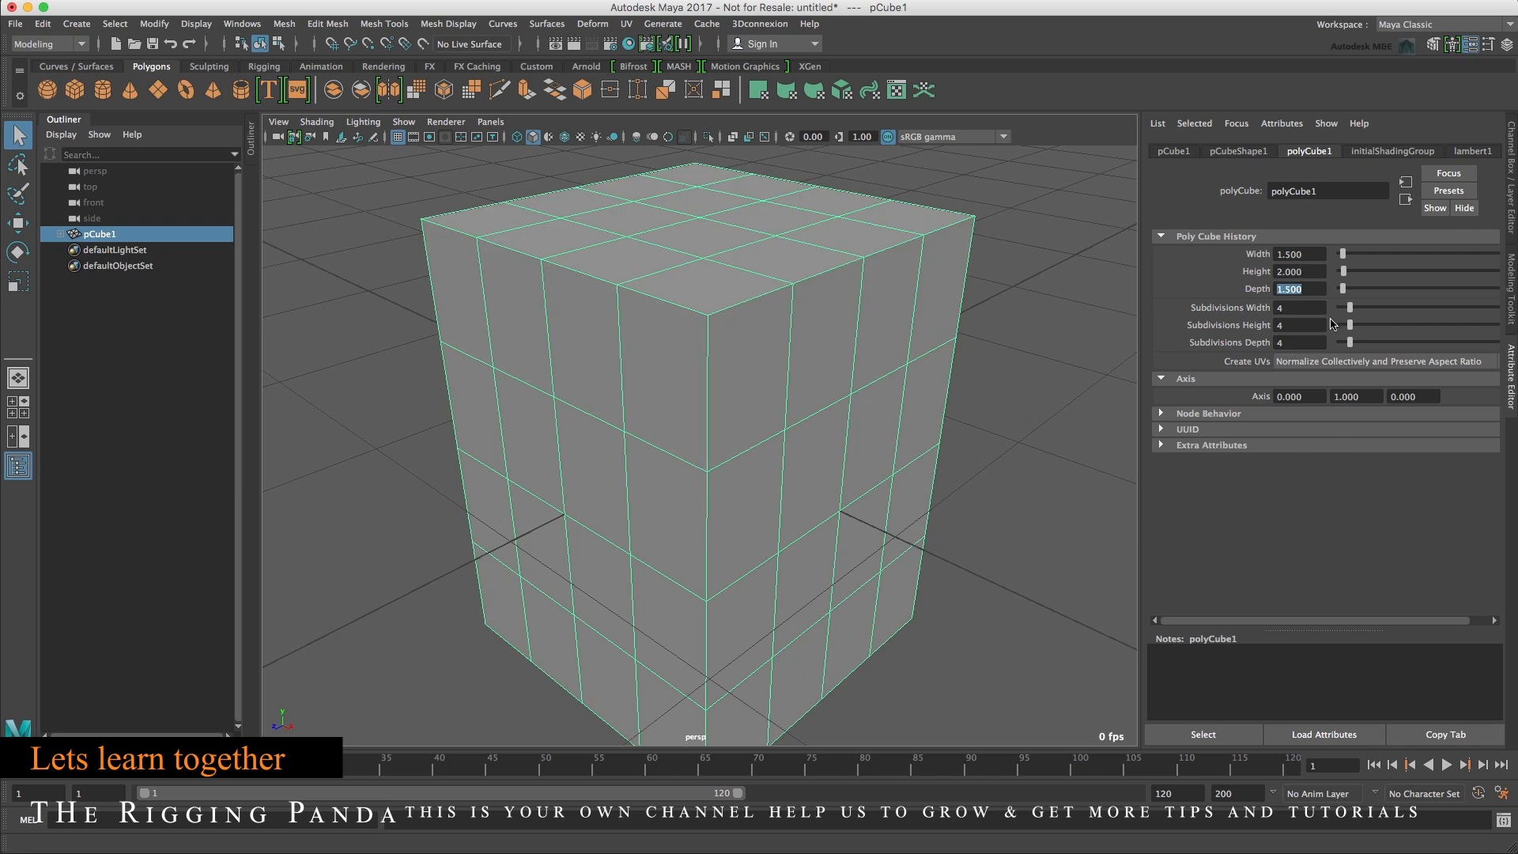
pyautogui.press('Tab')
pyautogui.write('5')
pyautogui.press('Tab')
pyautogui.write('8')
pyautogui.press('Tab')
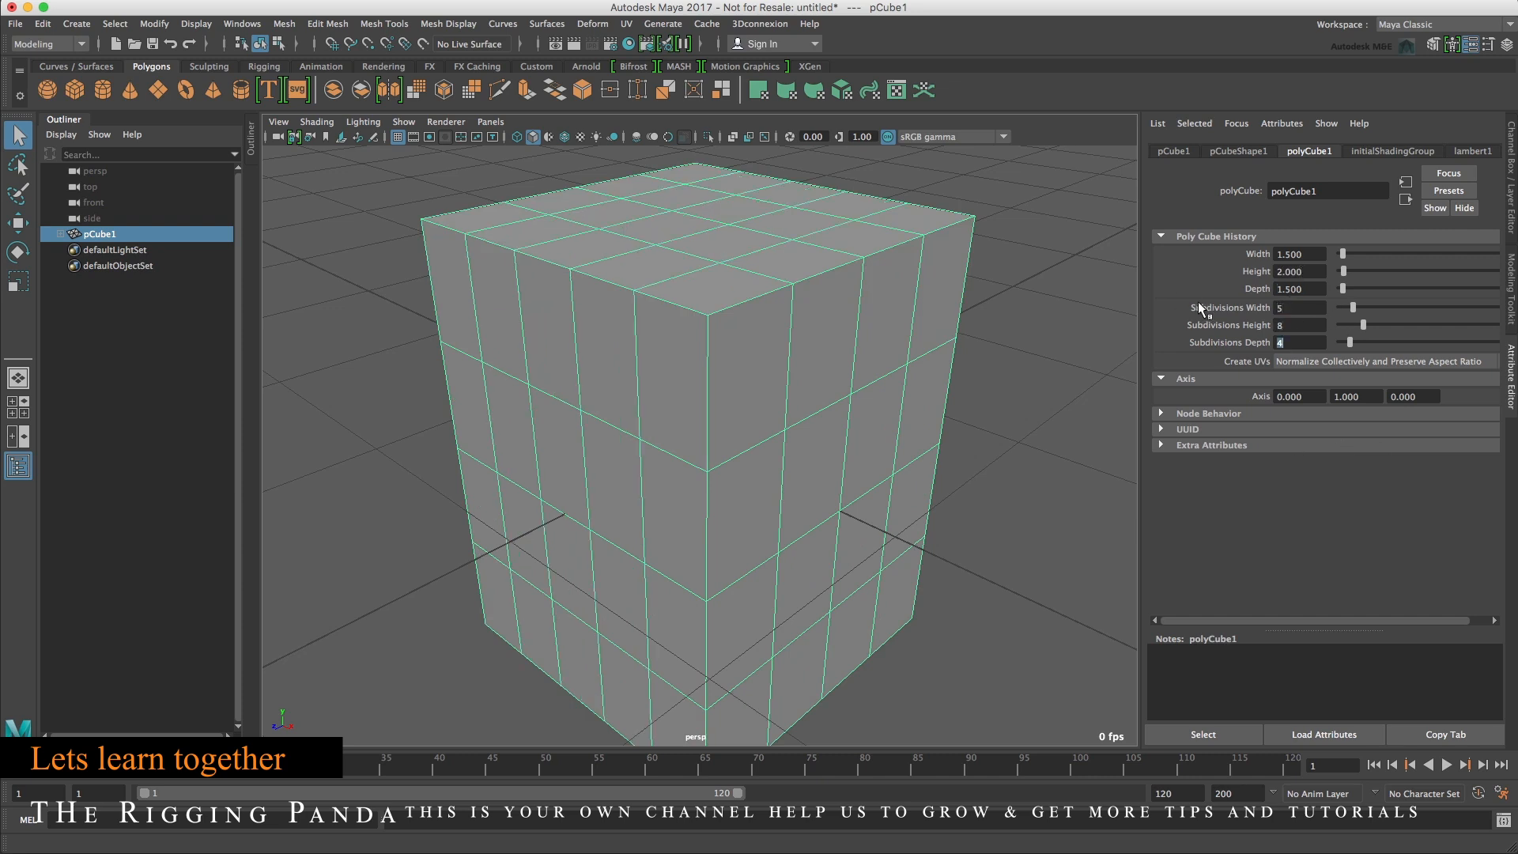
pyautogui.write('5')
pyautogui.press('Tab')
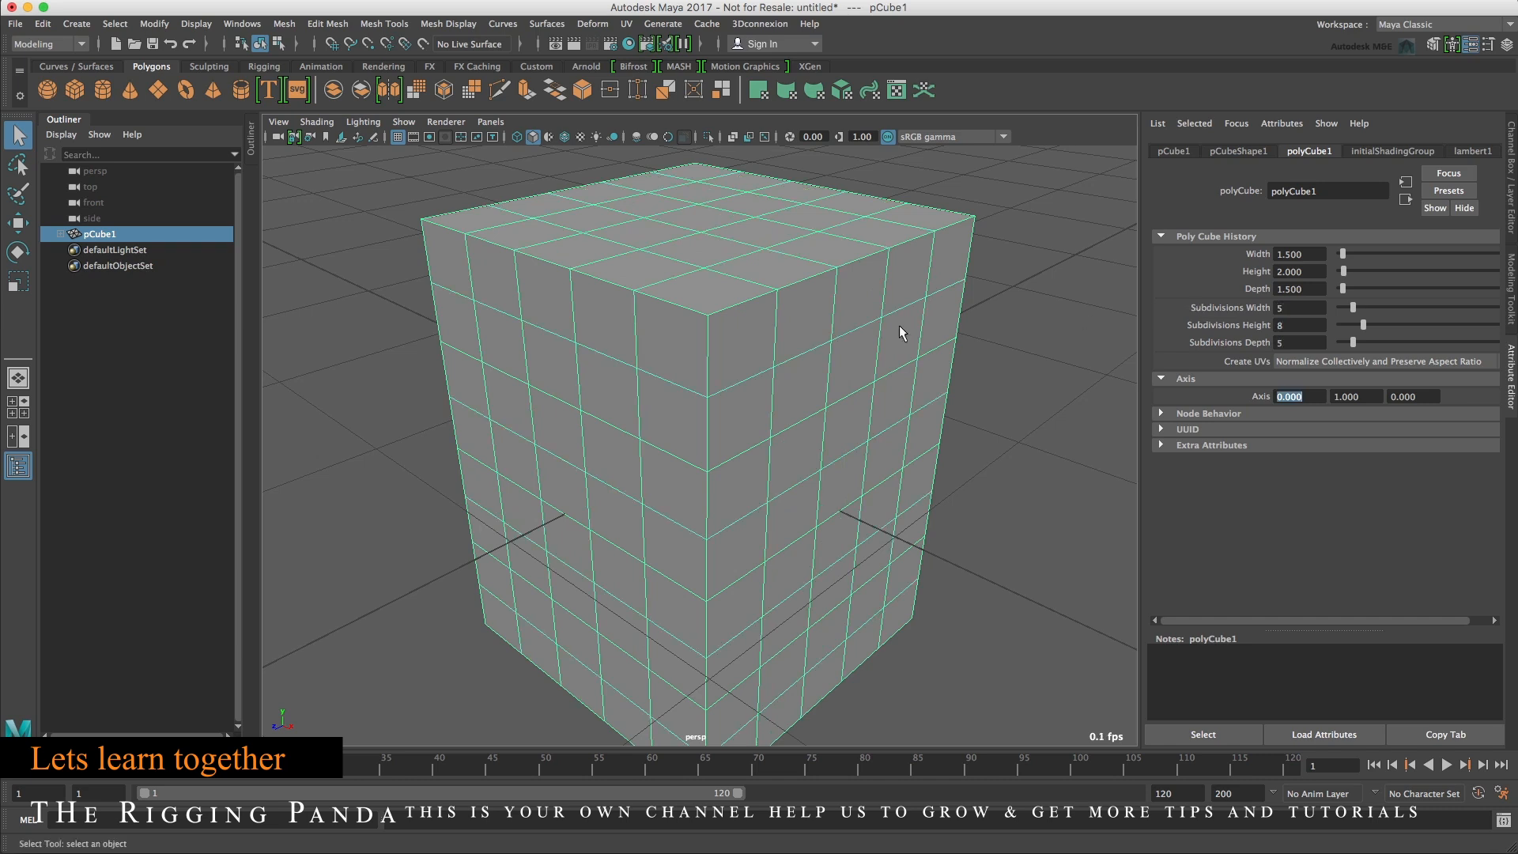
pyautogui.press('f')
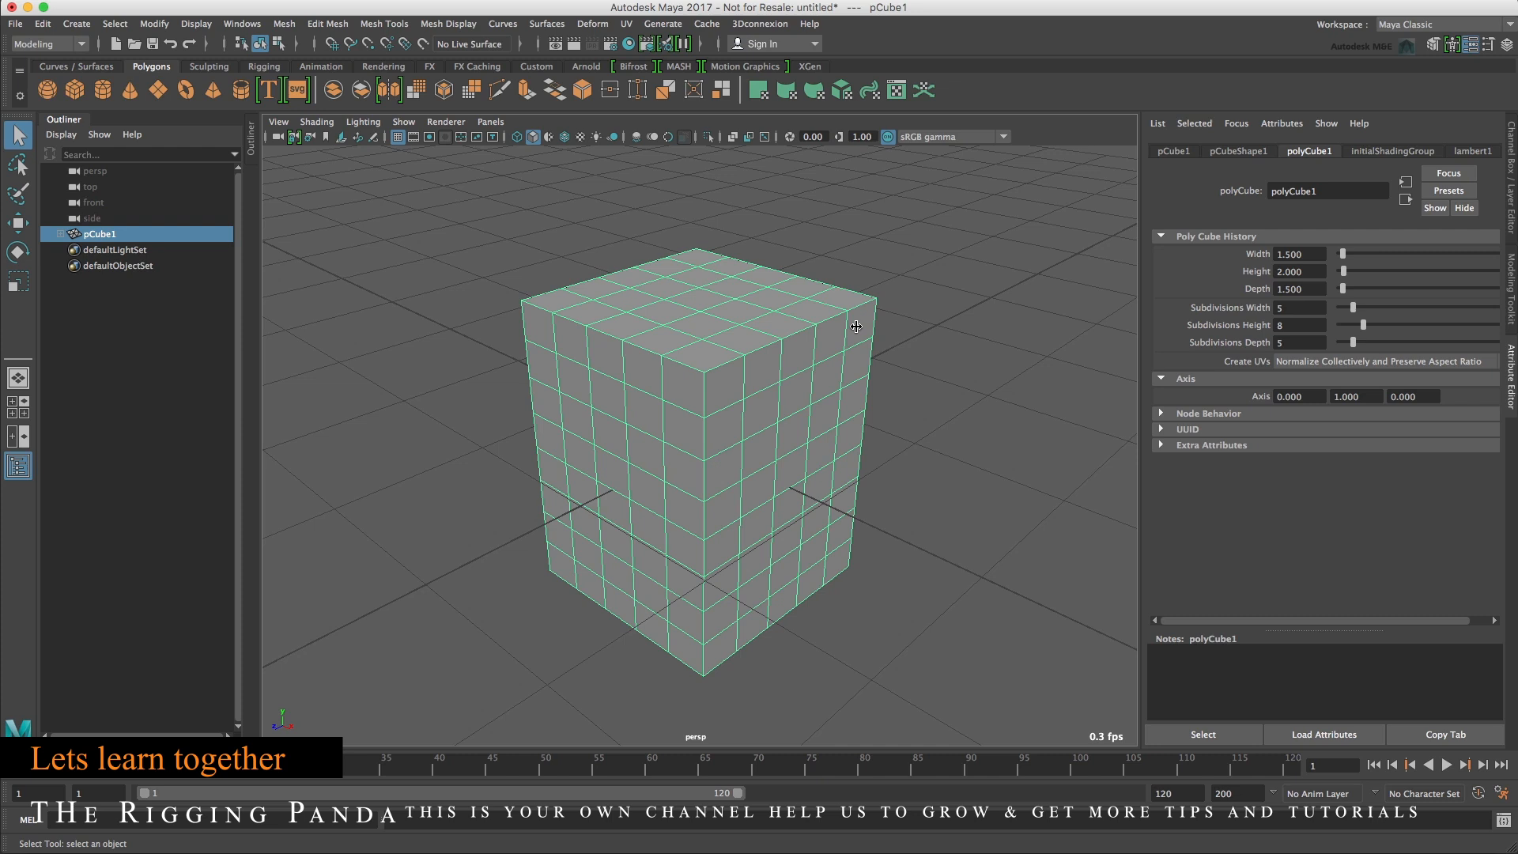
# Move the cube up 1 unit along Y with grid snapping enabled.
pyautogui.press('w')
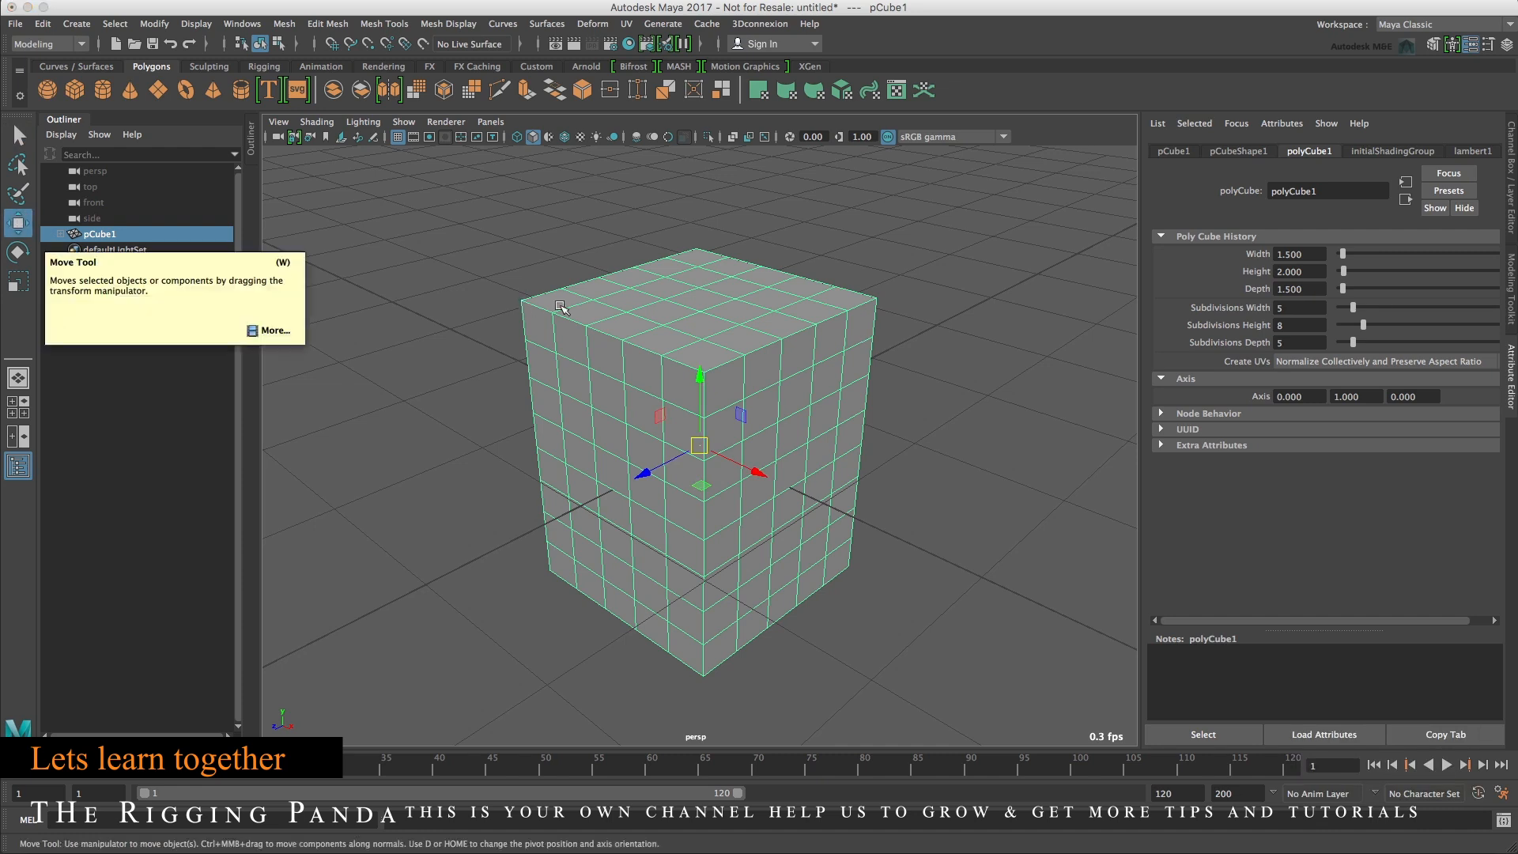
pyautogui.click(335, 46)
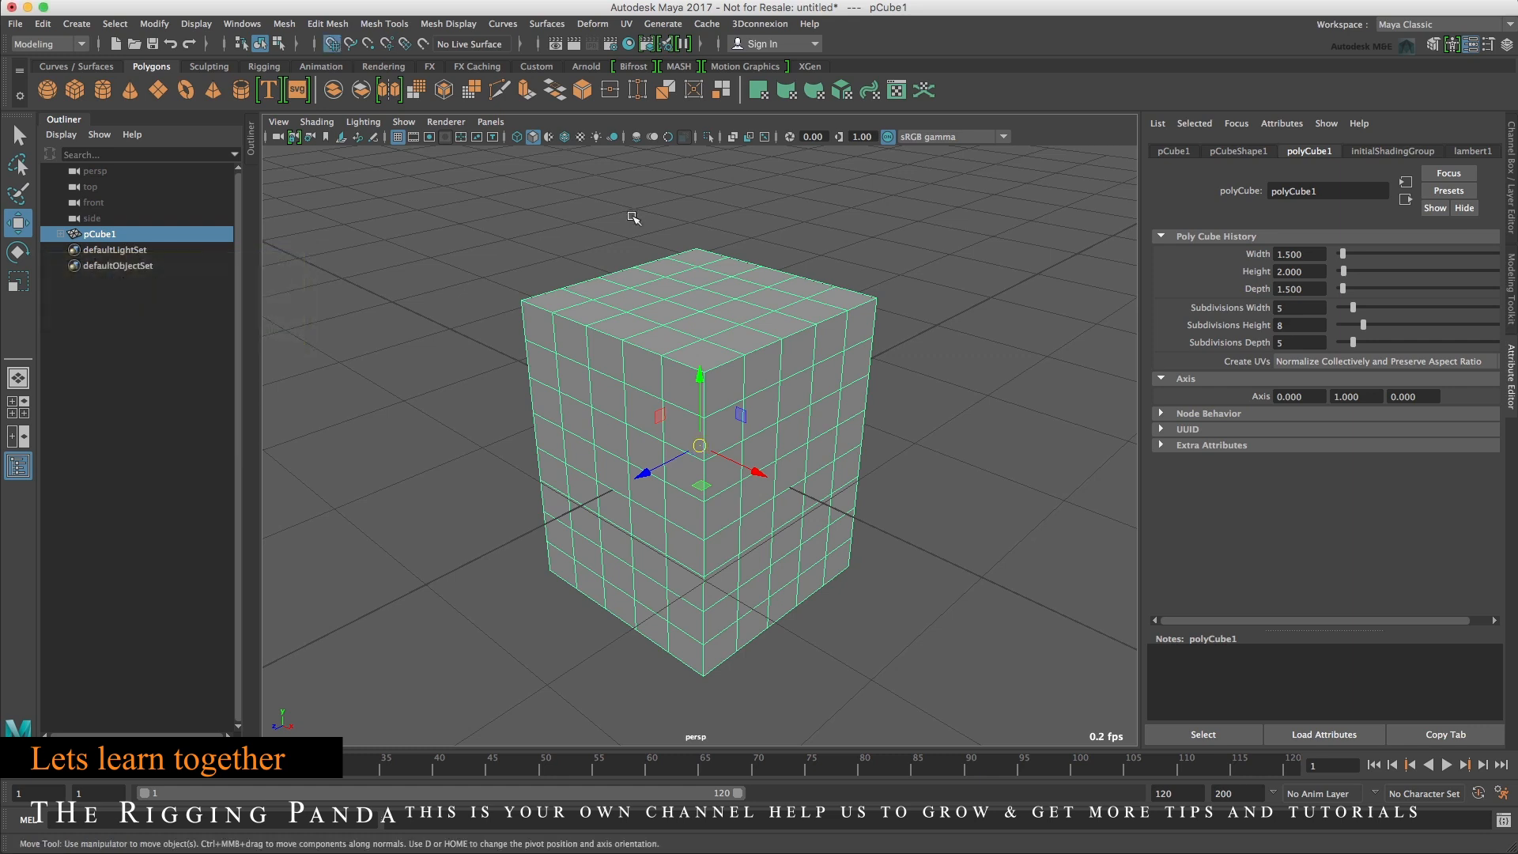
pyautogui.moveTo(701, 381); pyautogui.dragTo(702, 344)
pyautogui.press('f')
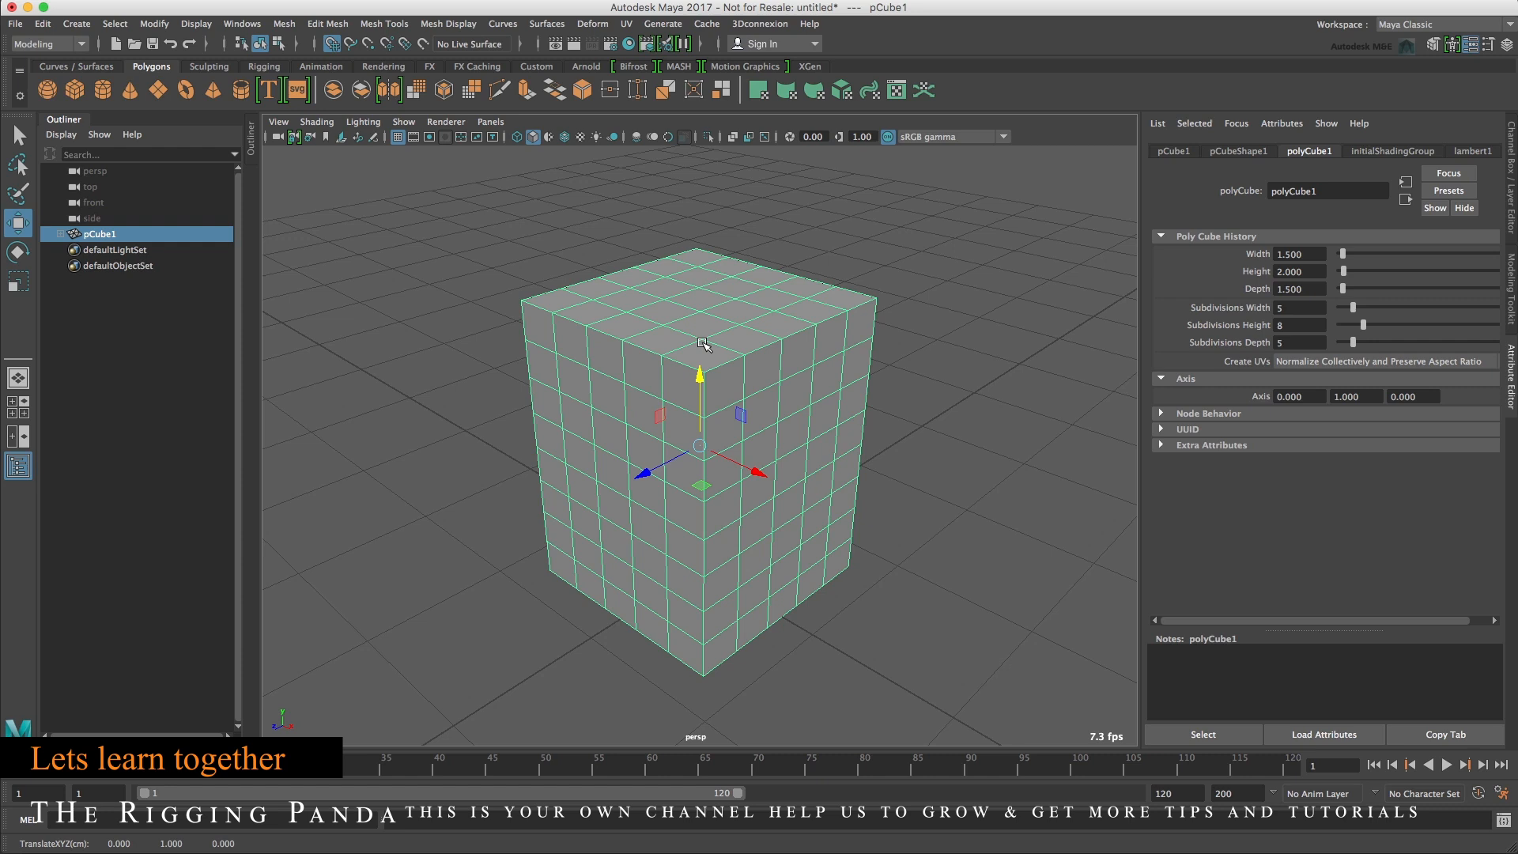
# Open the Move Tool settings and dock the panel beside the Outliner.
pyautogui.press('d')
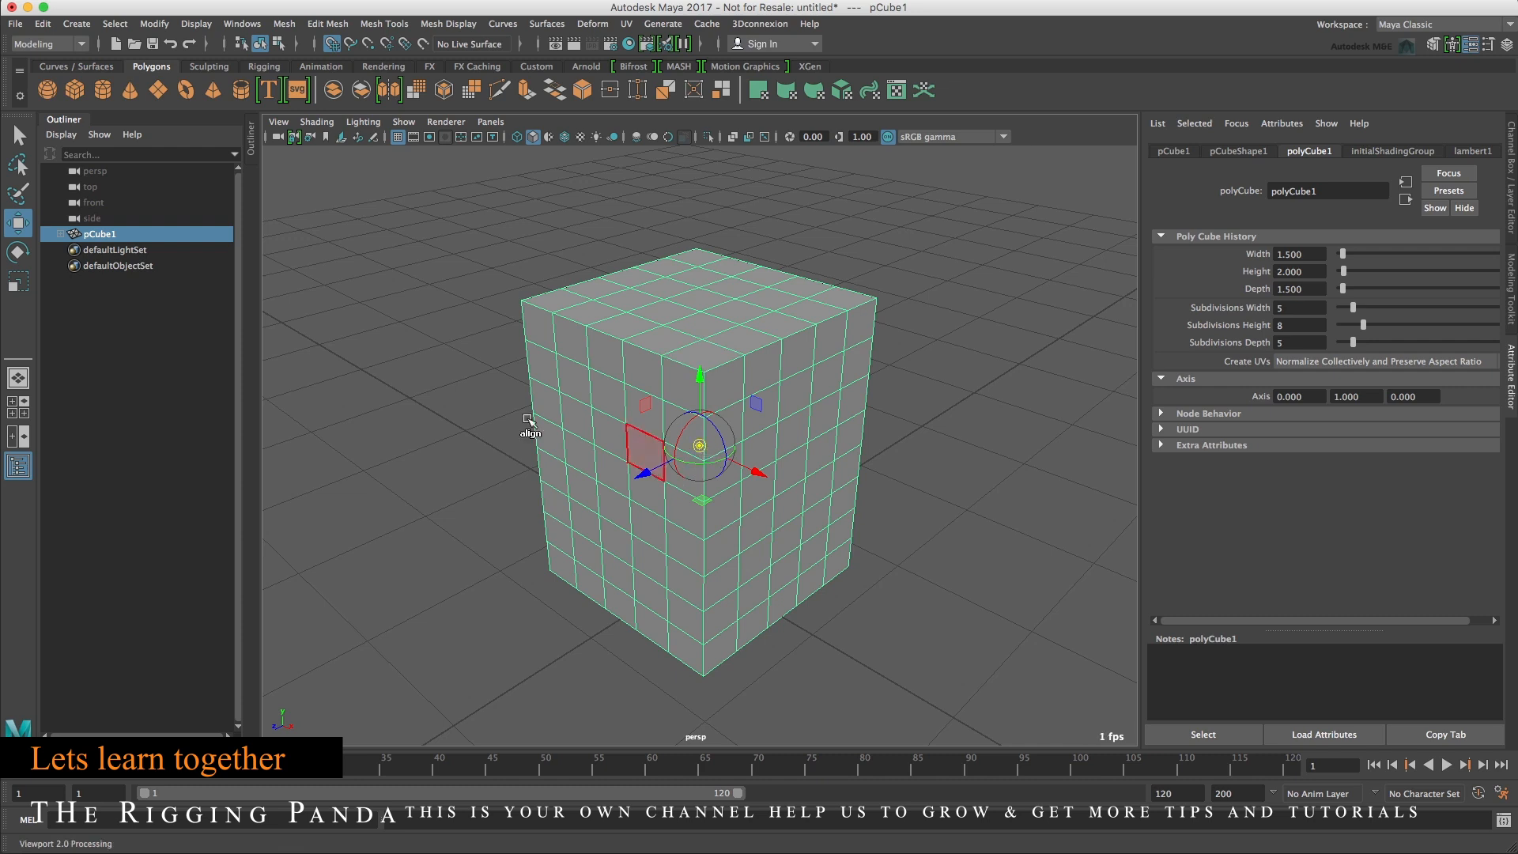
pyautogui.doubleClick(17, 223)
pyautogui.moveTo(111, 36); pyautogui.dragTo(359, 89)
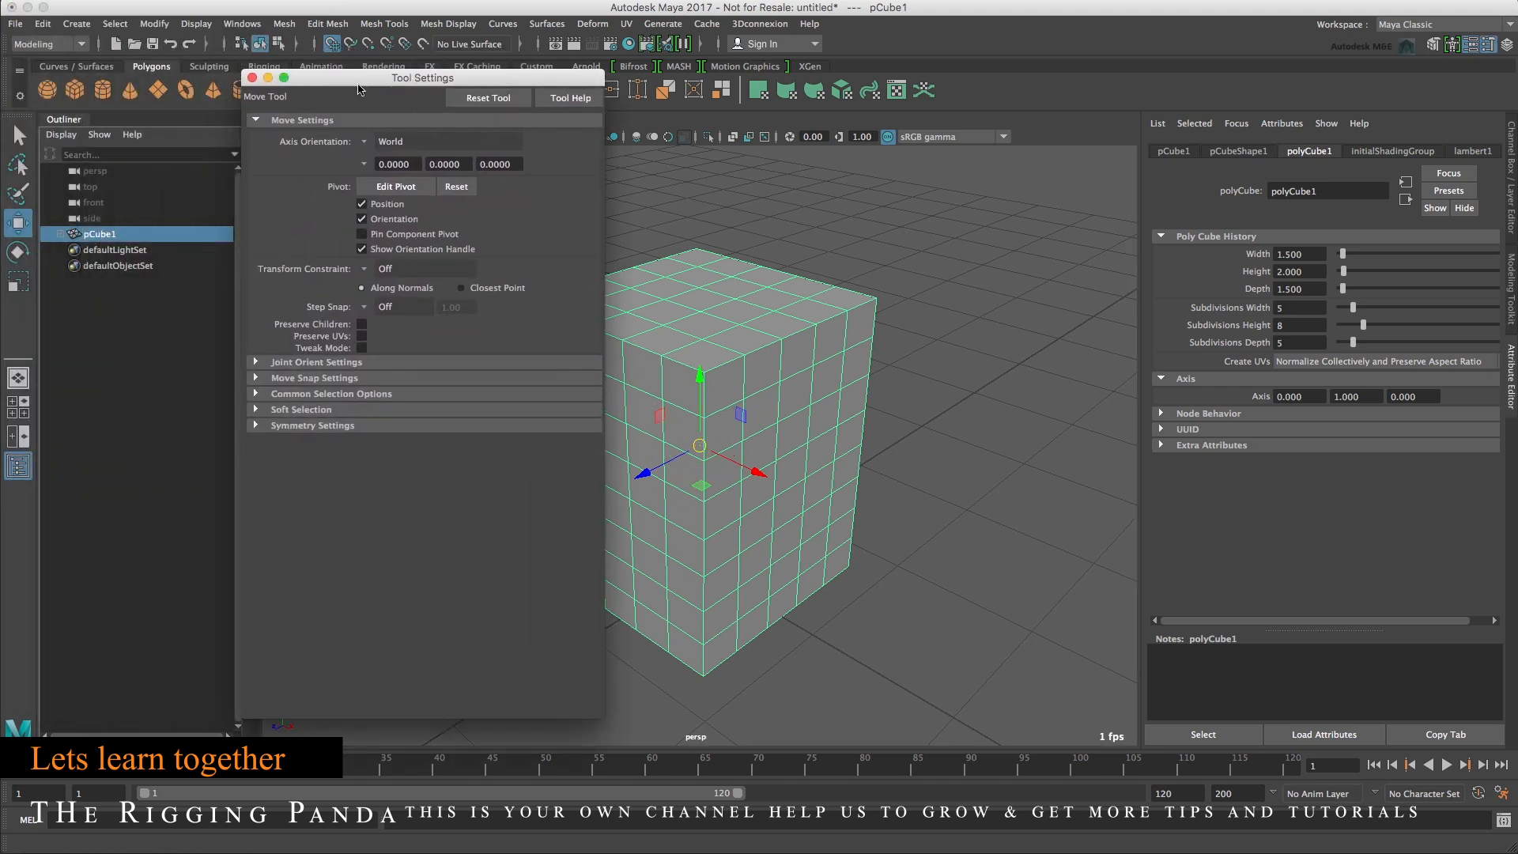
pyautogui.moveTo(359, 89); pyautogui.dragTo(37, 143)
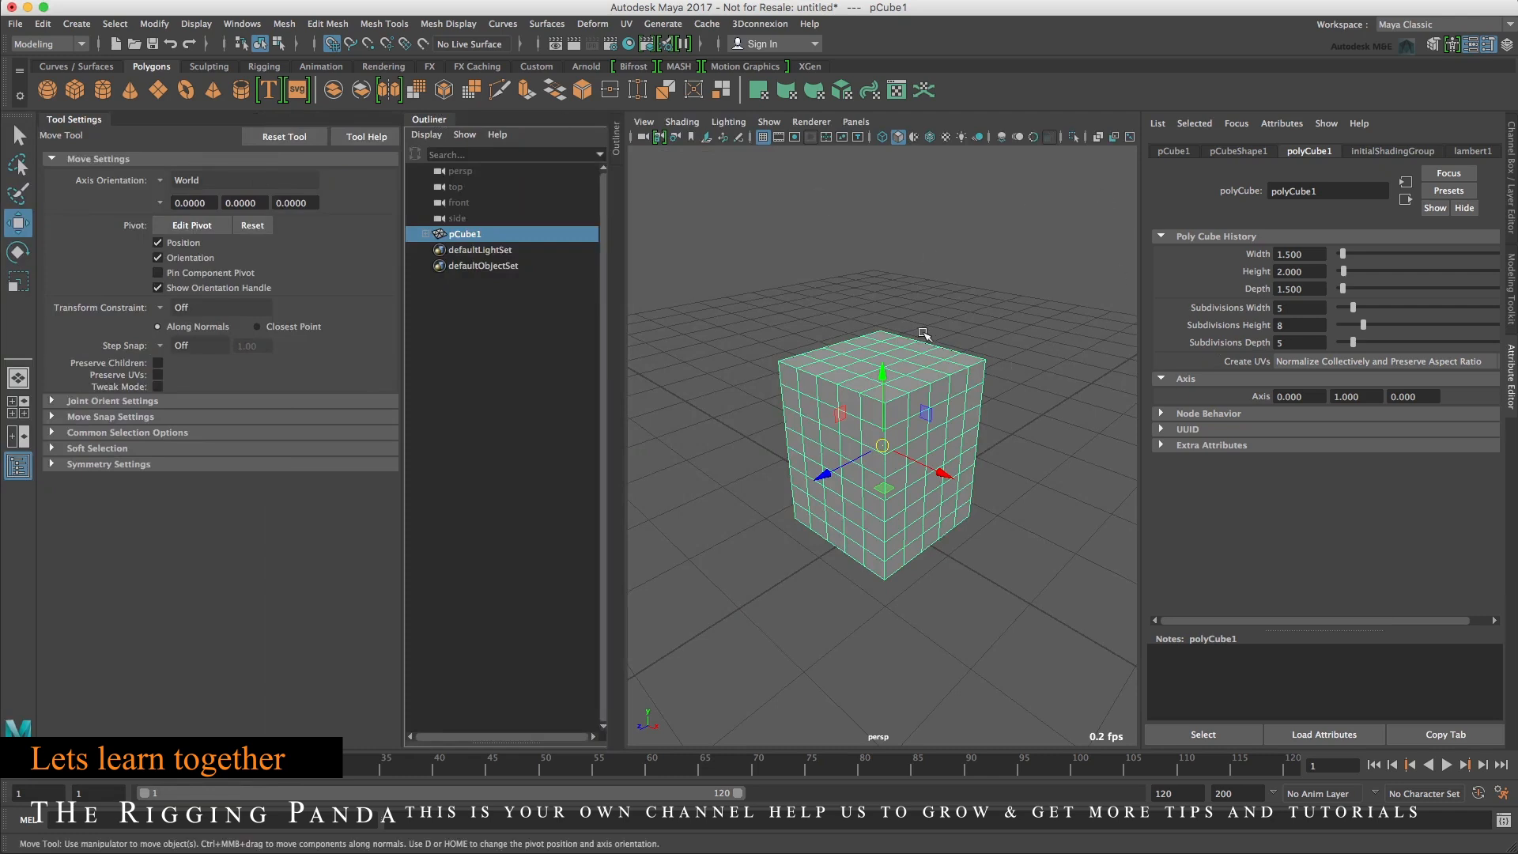
pyautogui.click(64, 117)
pyautogui.click(63, 146)
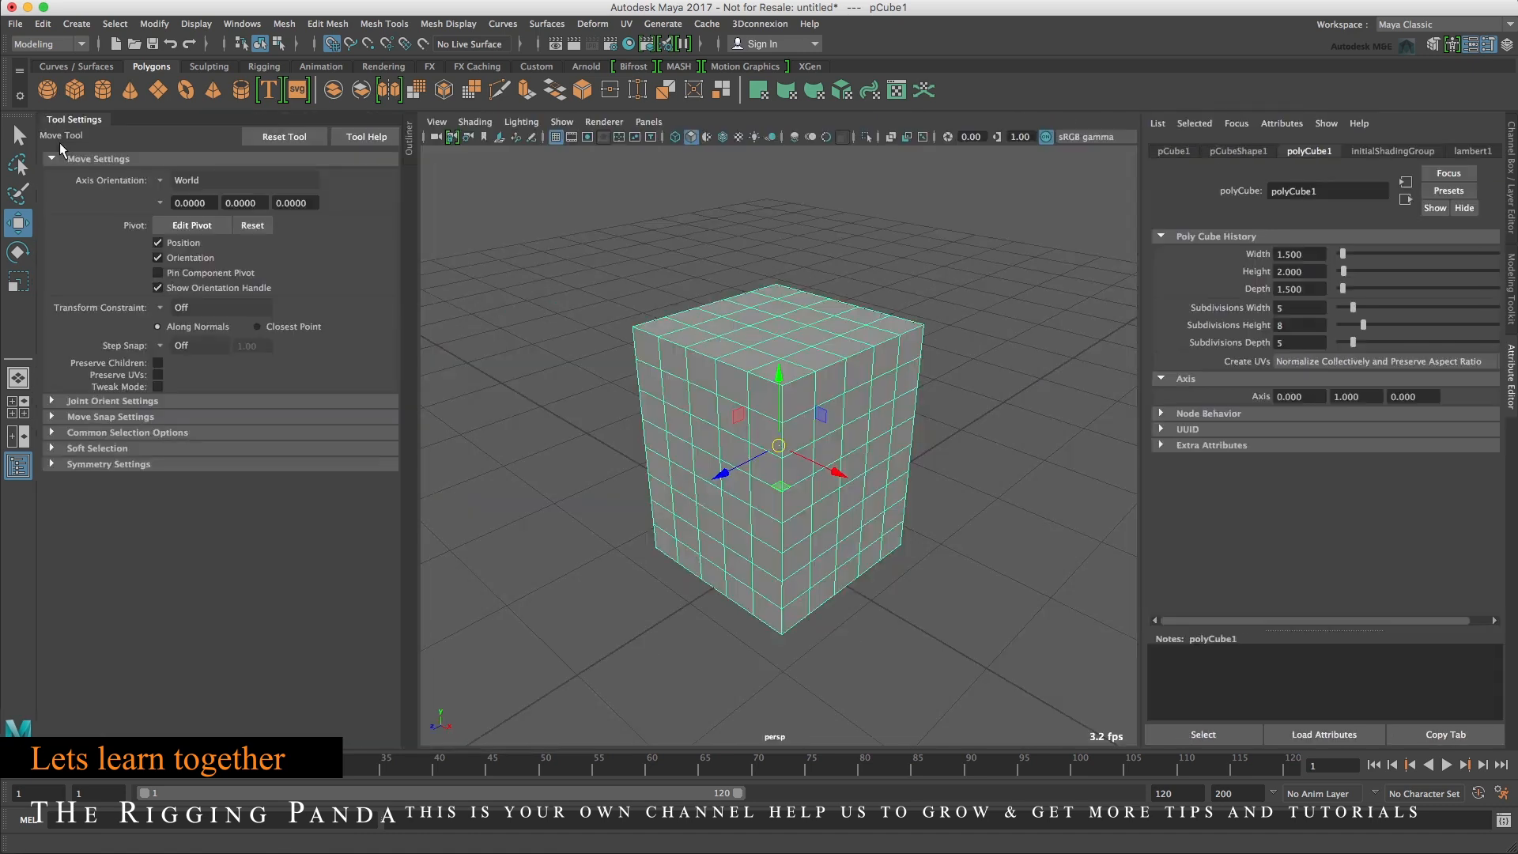
pyautogui.click(71, 125)
pyautogui.click(49, 222)
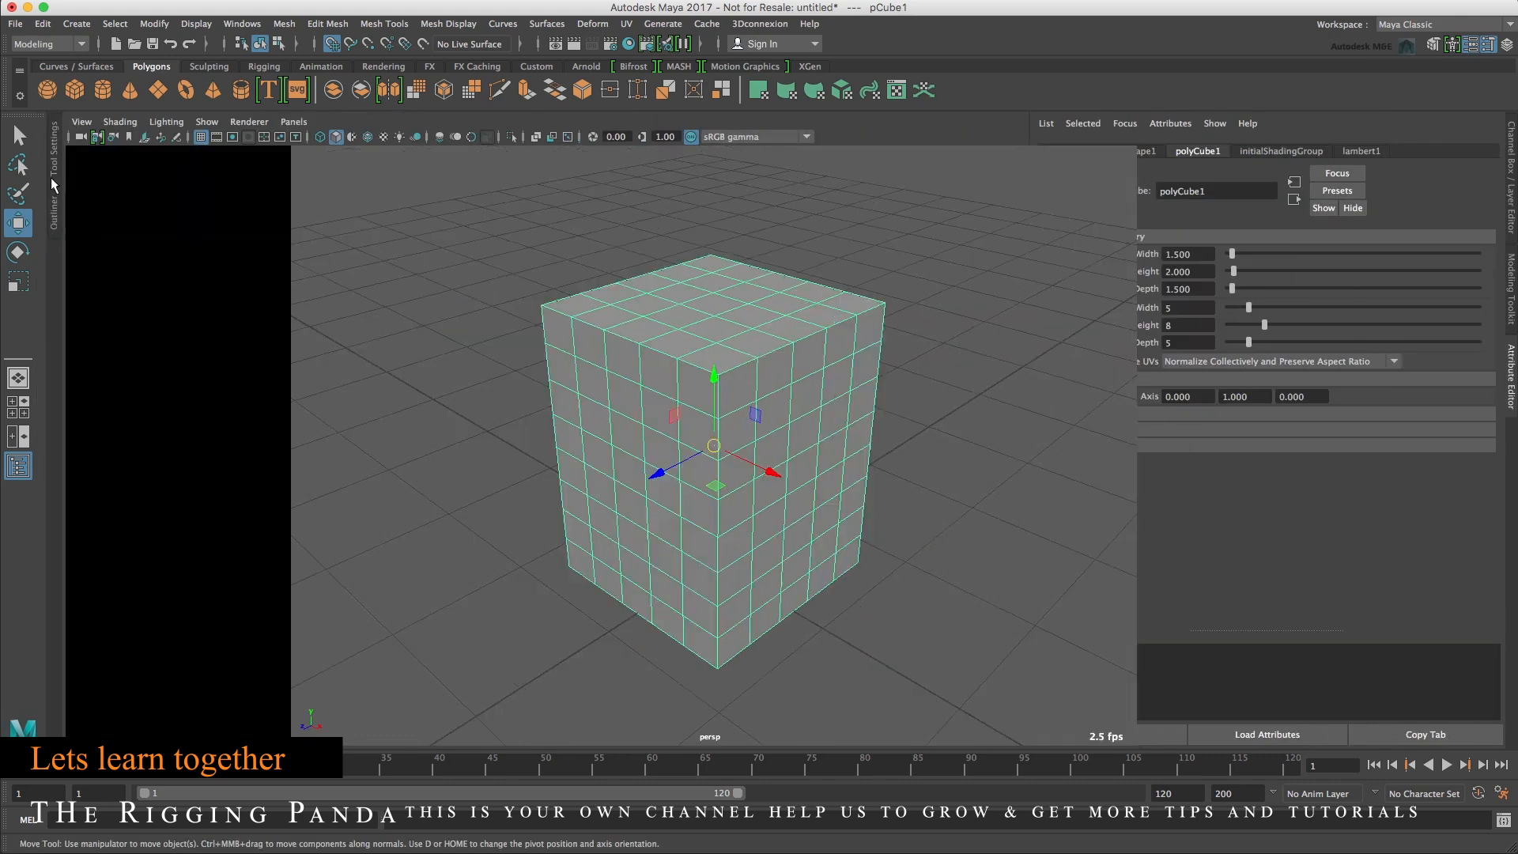
pyautogui.click(45, 154)
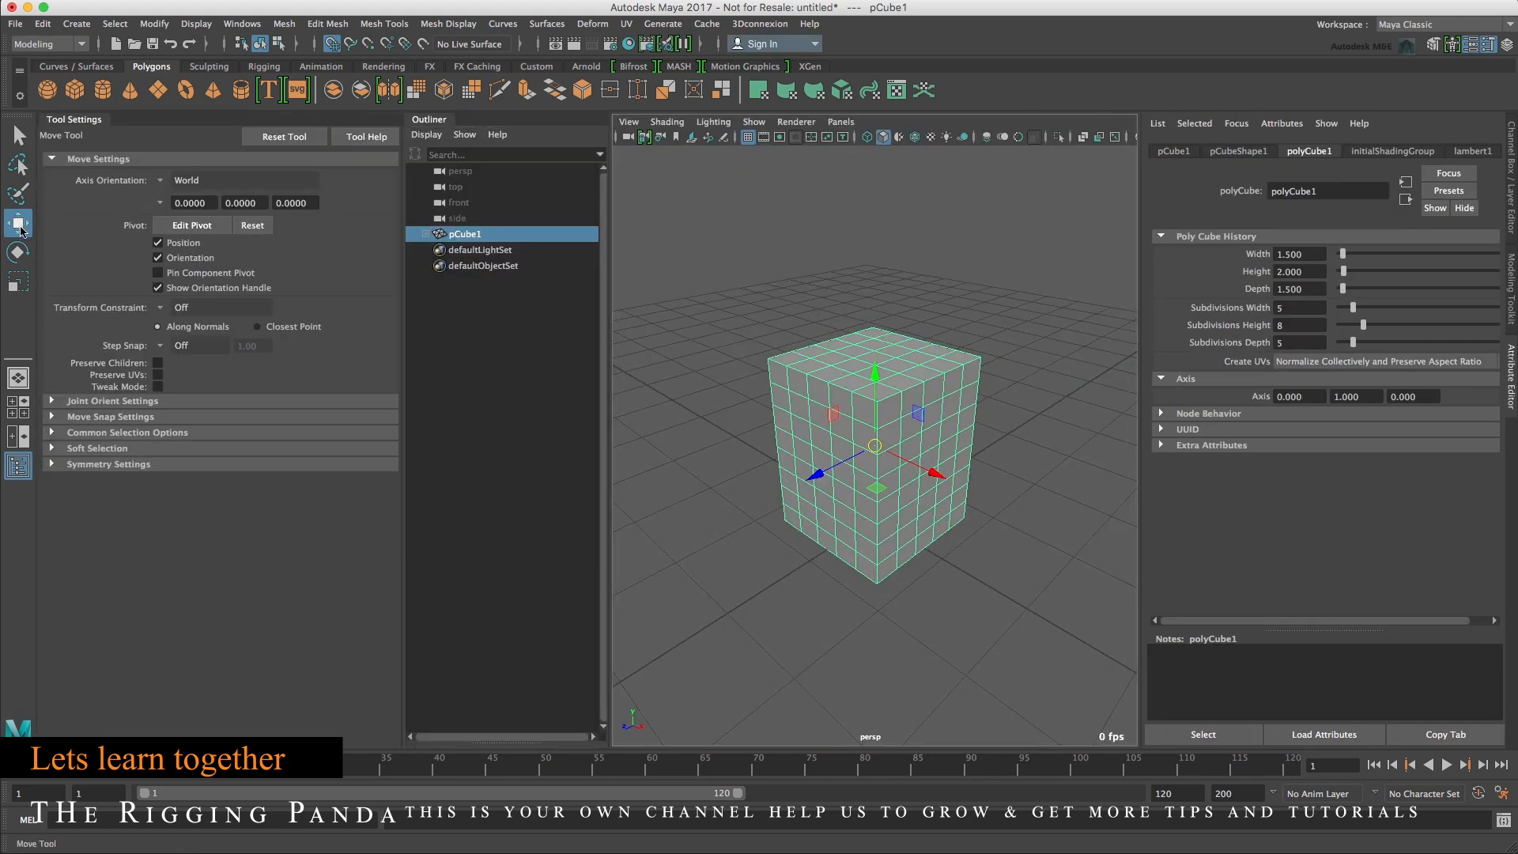
# Enter pivot edit mode, switch to wireframe, and move the cube's pivot down to the center of its base.
pyautogui.click(190, 225)
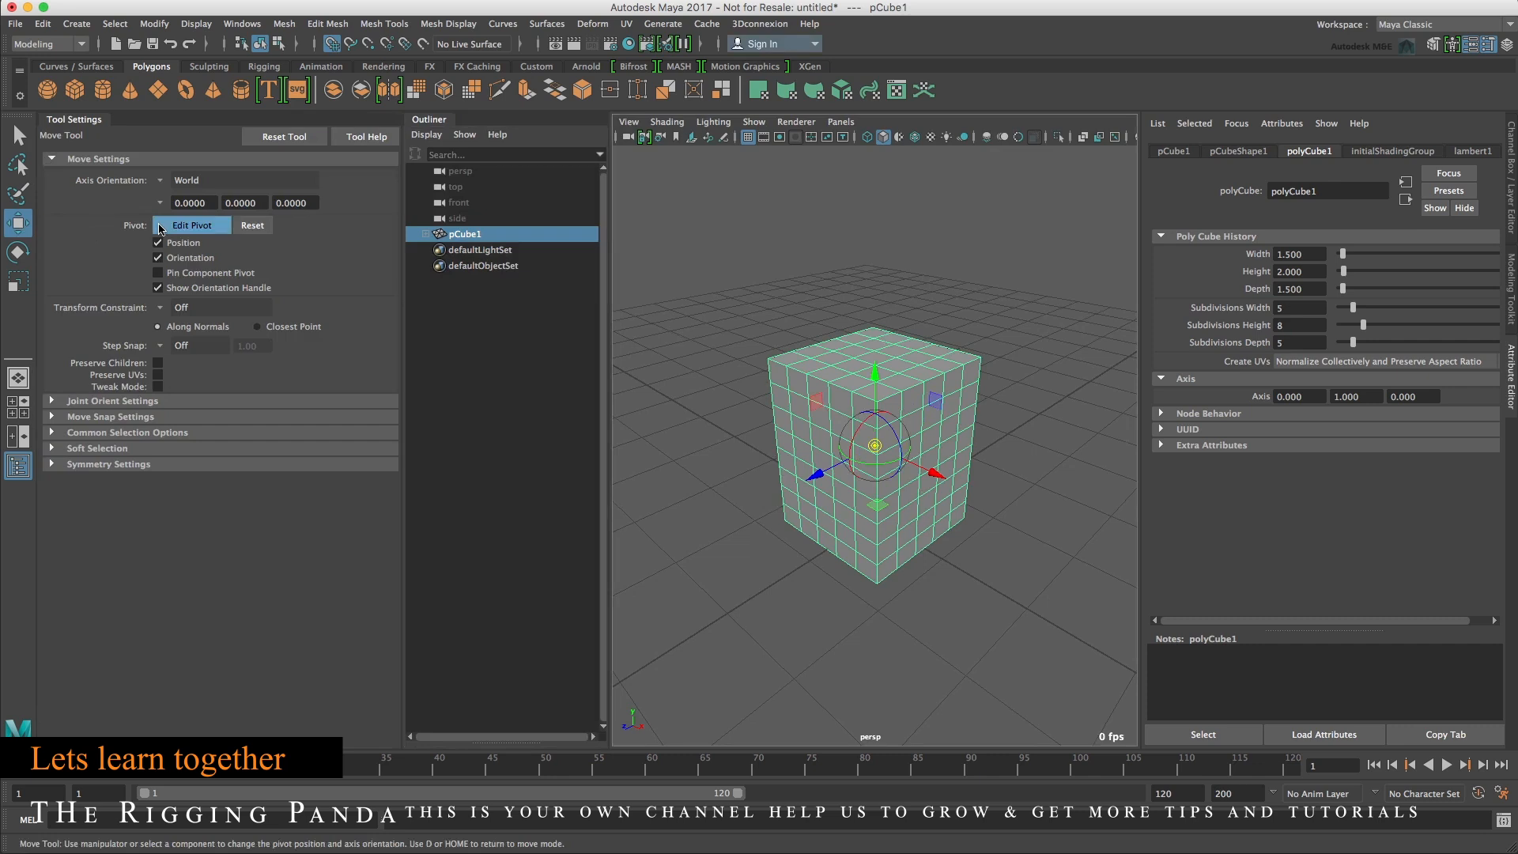
pyautogui.click(164, 308)
pyautogui.click(190, 318)
pyautogui.click(161, 346)
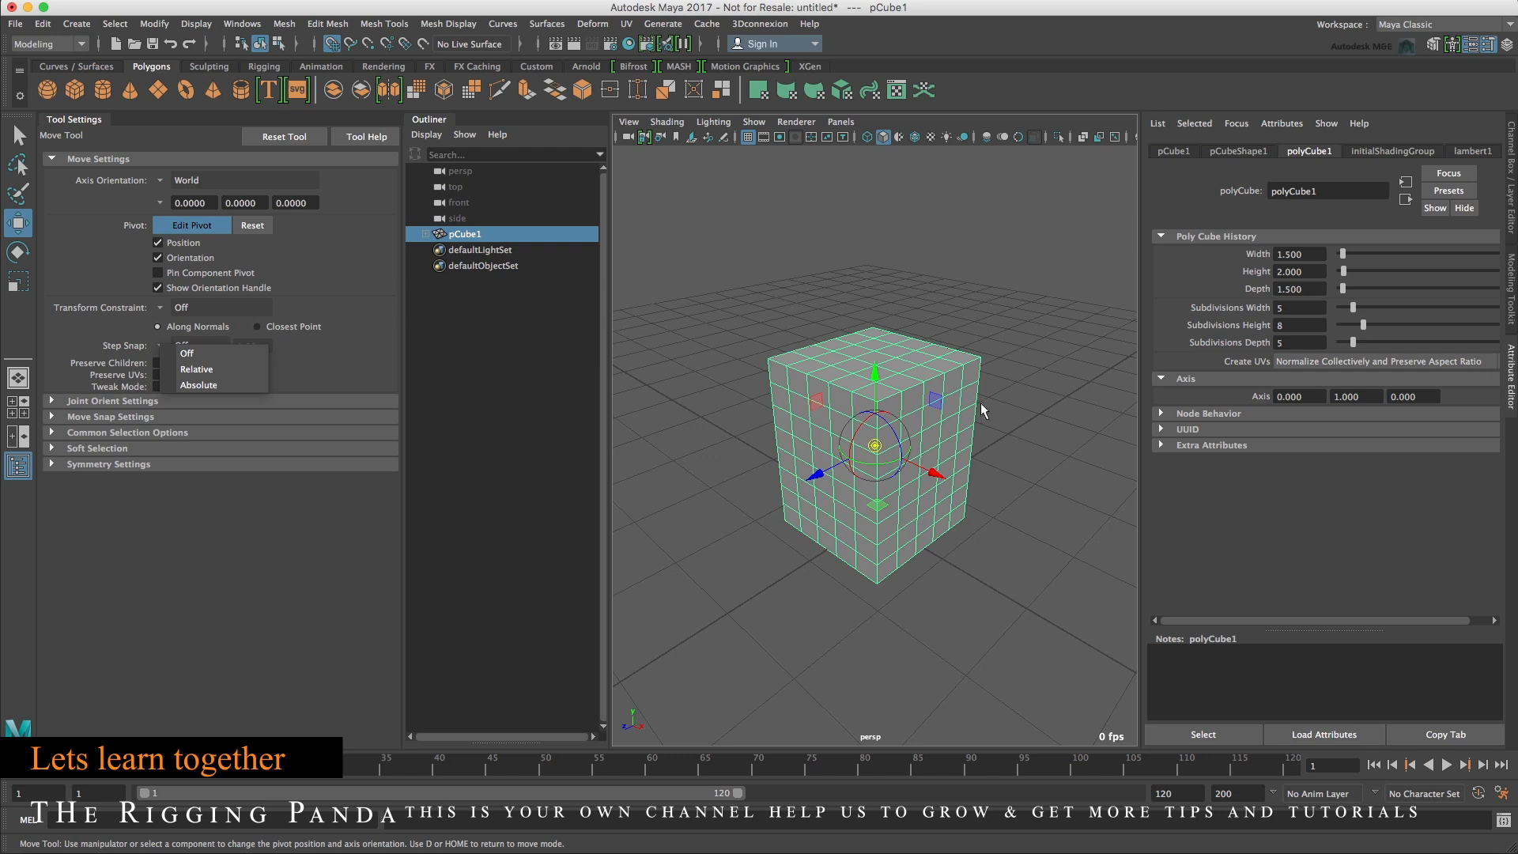
pyautogui.press('4')
pyautogui.press('4')
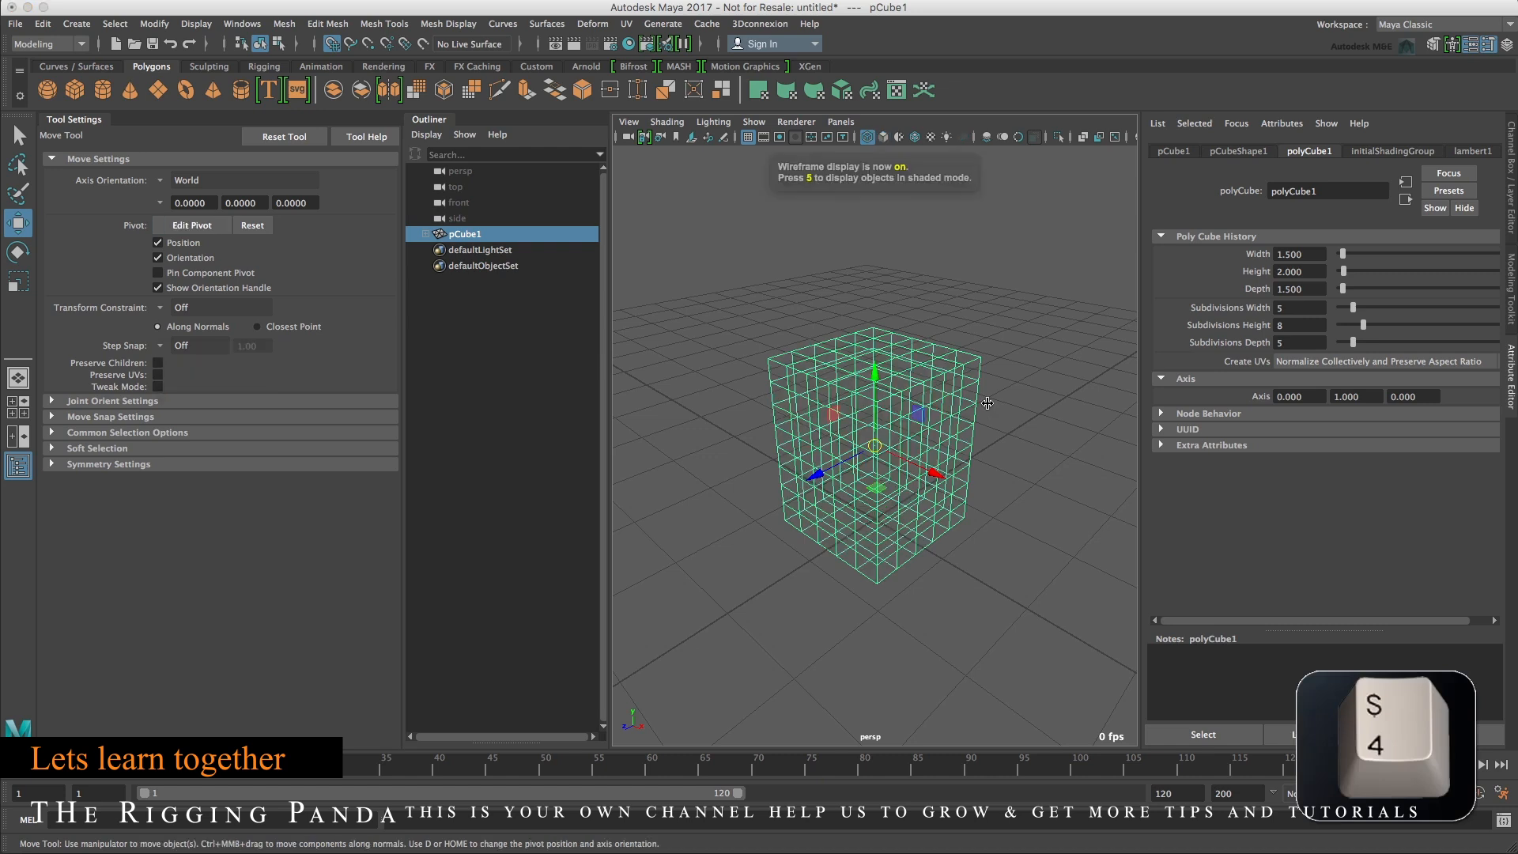
pyautogui.press('d')
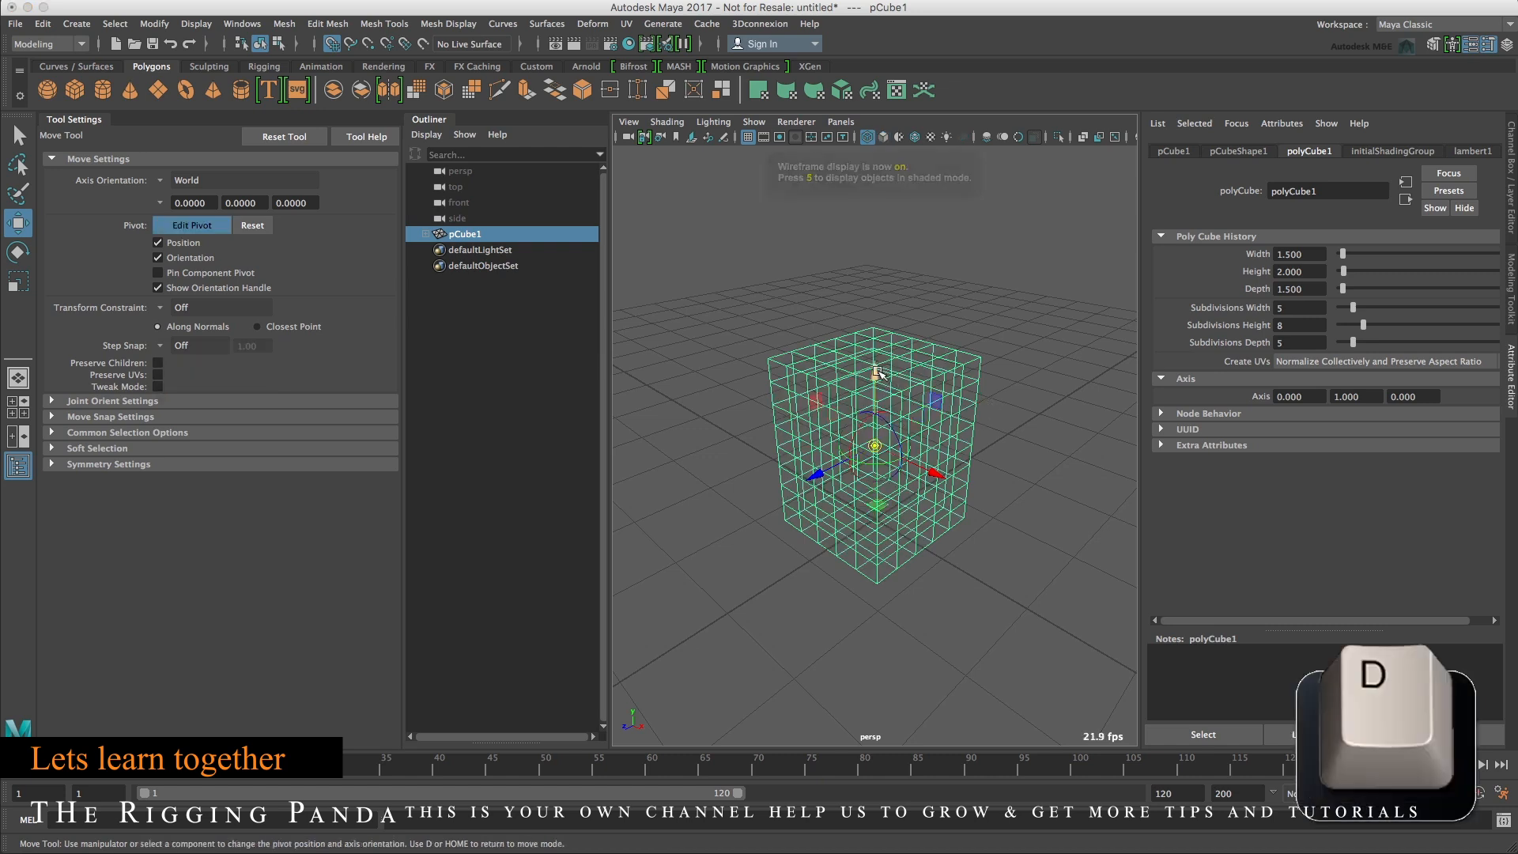
pyautogui.moveTo(876, 374); pyautogui.dragTo(901, 450)
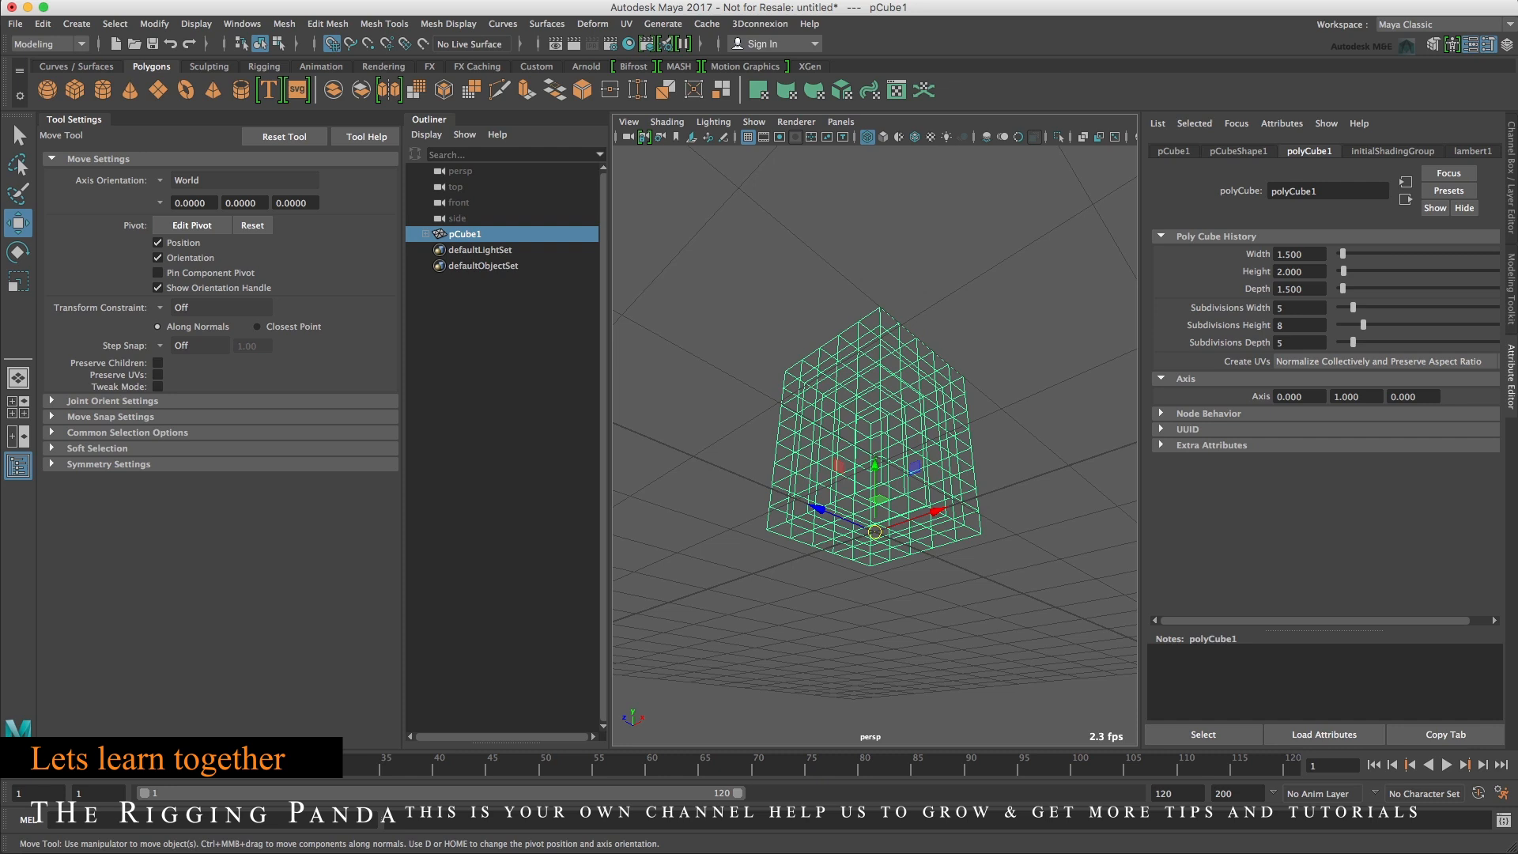
# Return to shaded display, switch to face mode, and select all faces on the cube's top.
pyautogui.press('5')
pyautogui.click(685, 558)
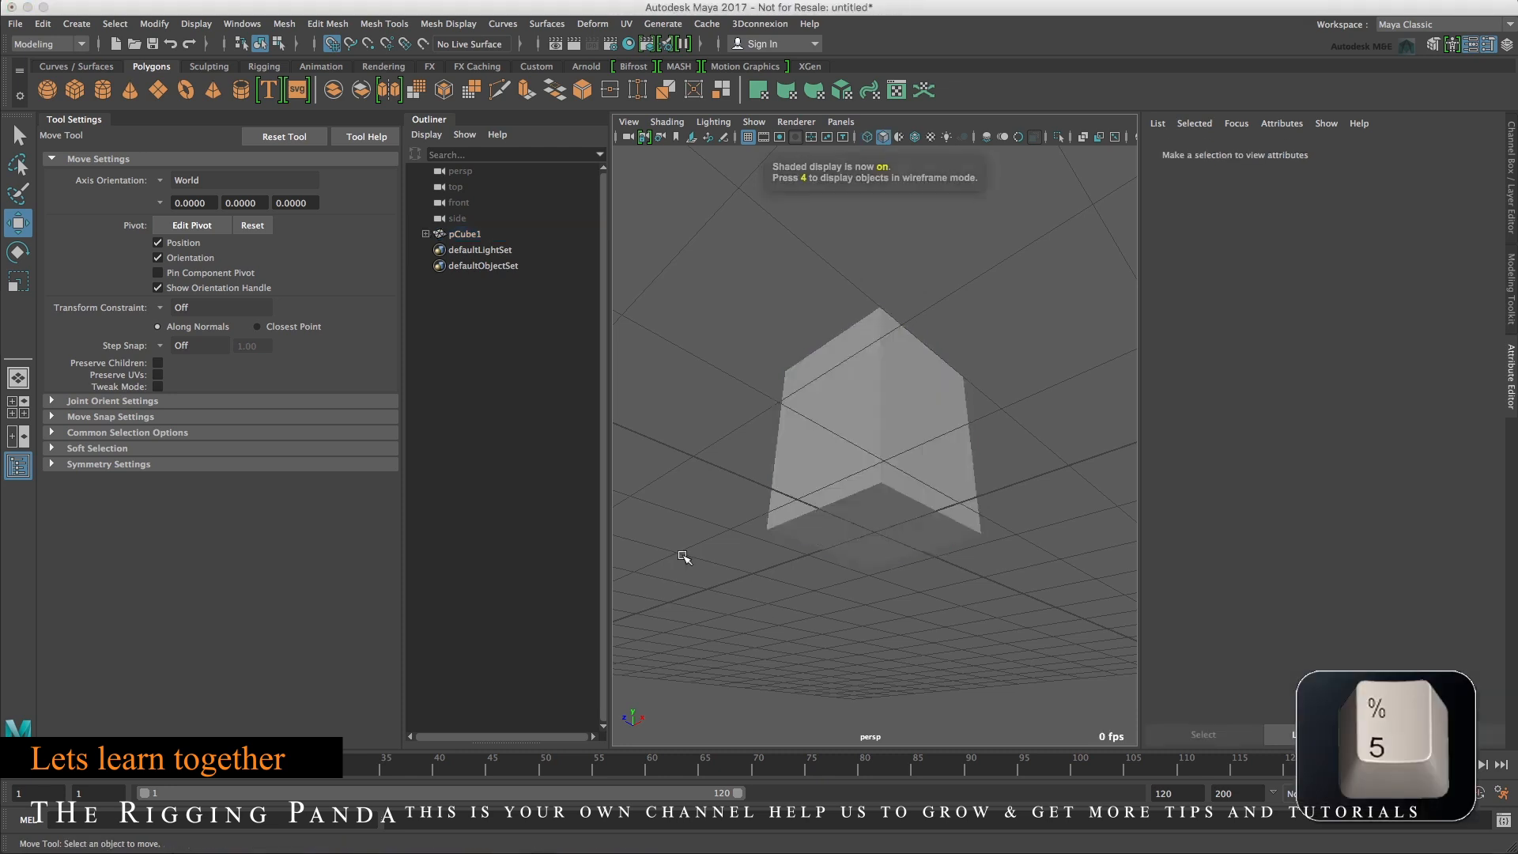
pyautogui.keyDown('alt'); pyautogui.moveTo(793, 476); pyautogui.dragTo(783, 546); pyautogui.keyUp('alt')
pyautogui.click(853, 463)
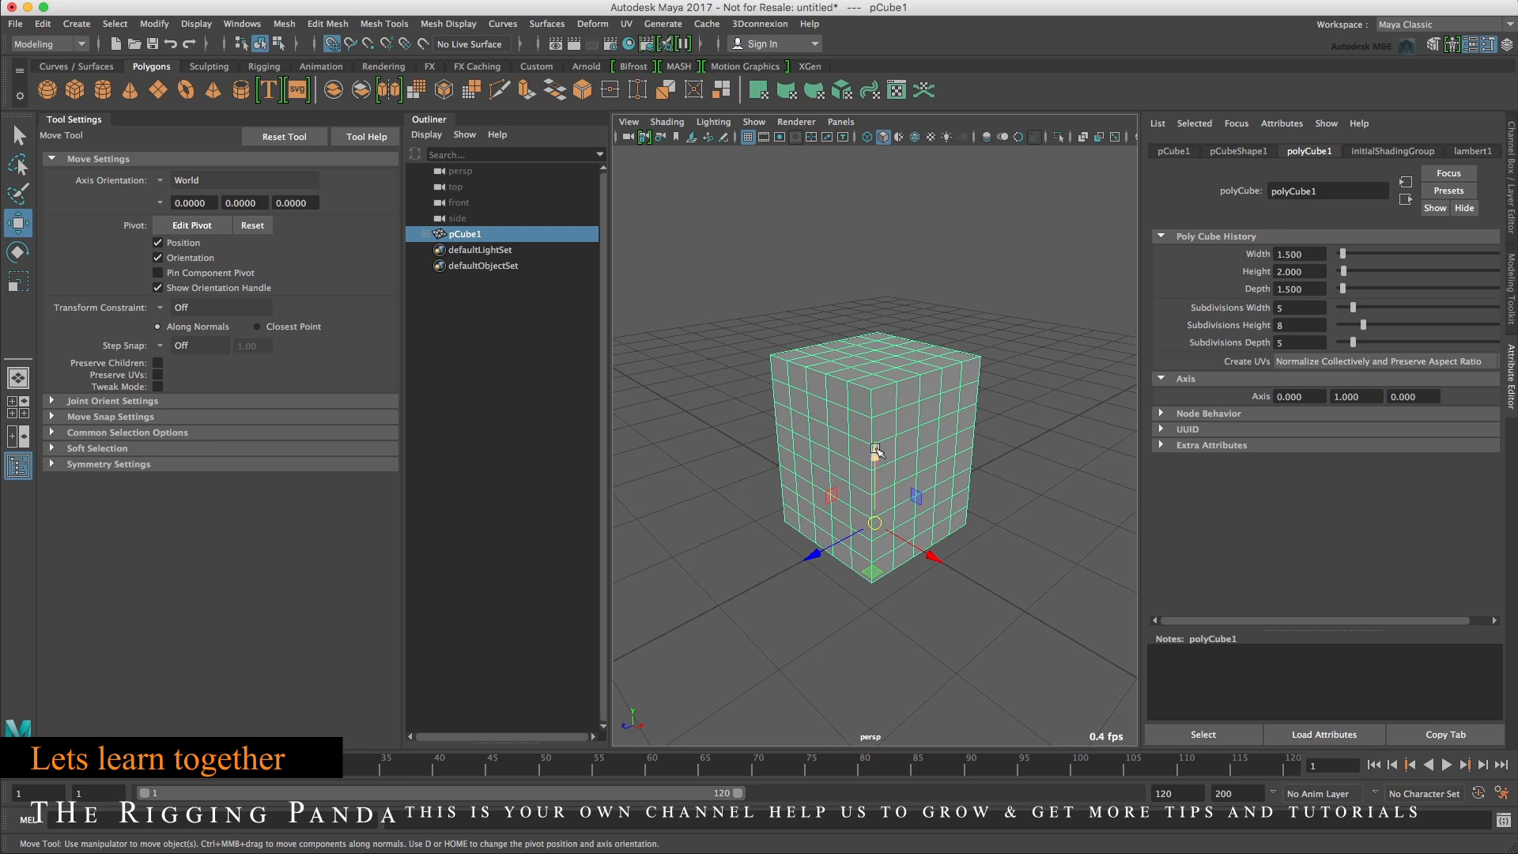
pyautogui.rightClick(911, 381)
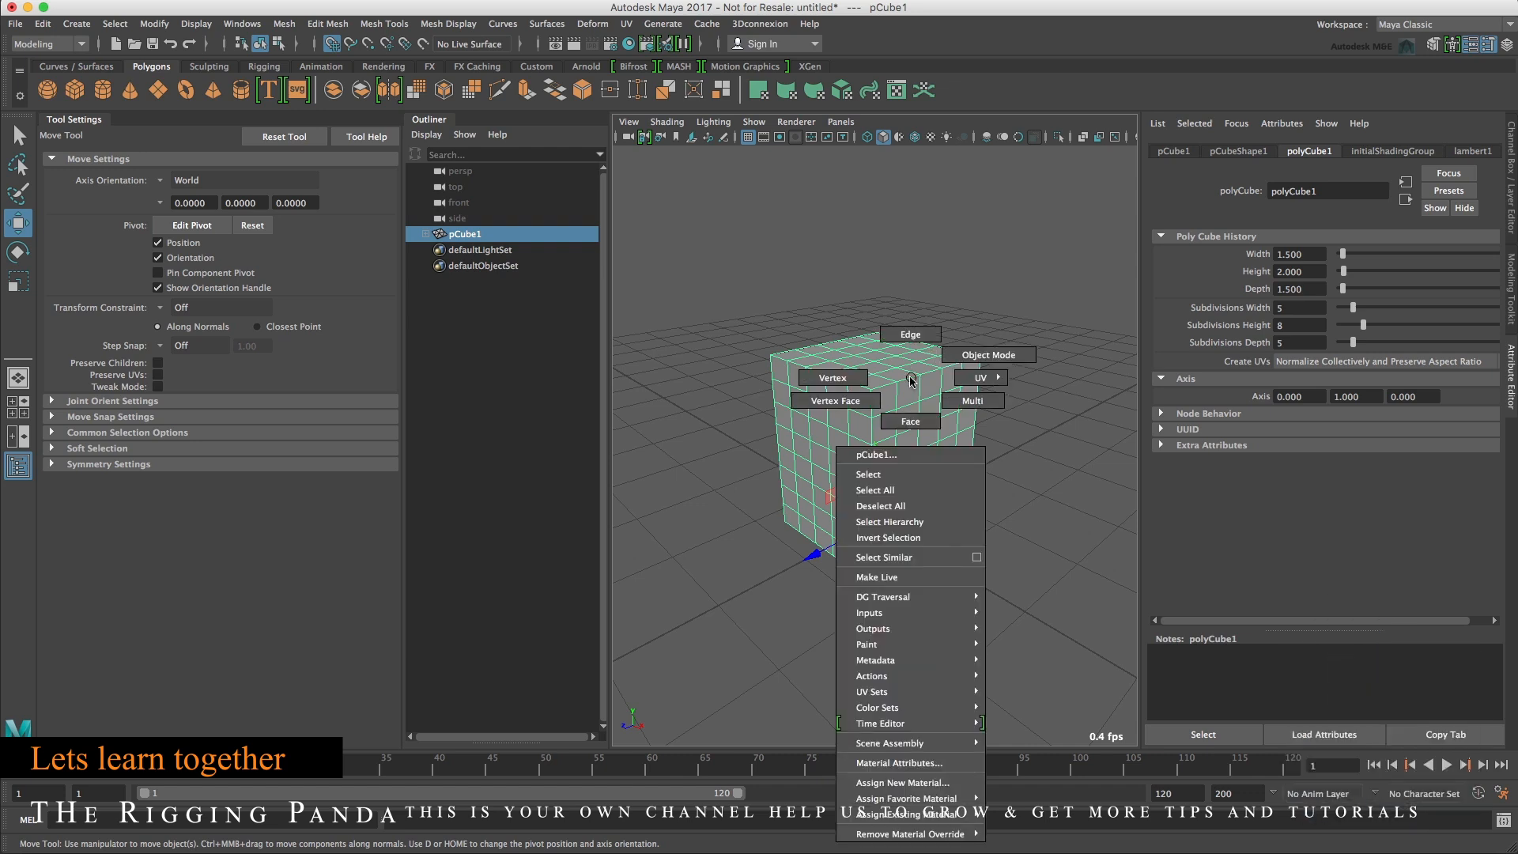
pyautogui.click(910, 419)
pyautogui.keyDown('alt'); pyautogui.moveTo(917, 424); pyautogui.dragTo(979, 370); pyautogui.keyUp('alt')
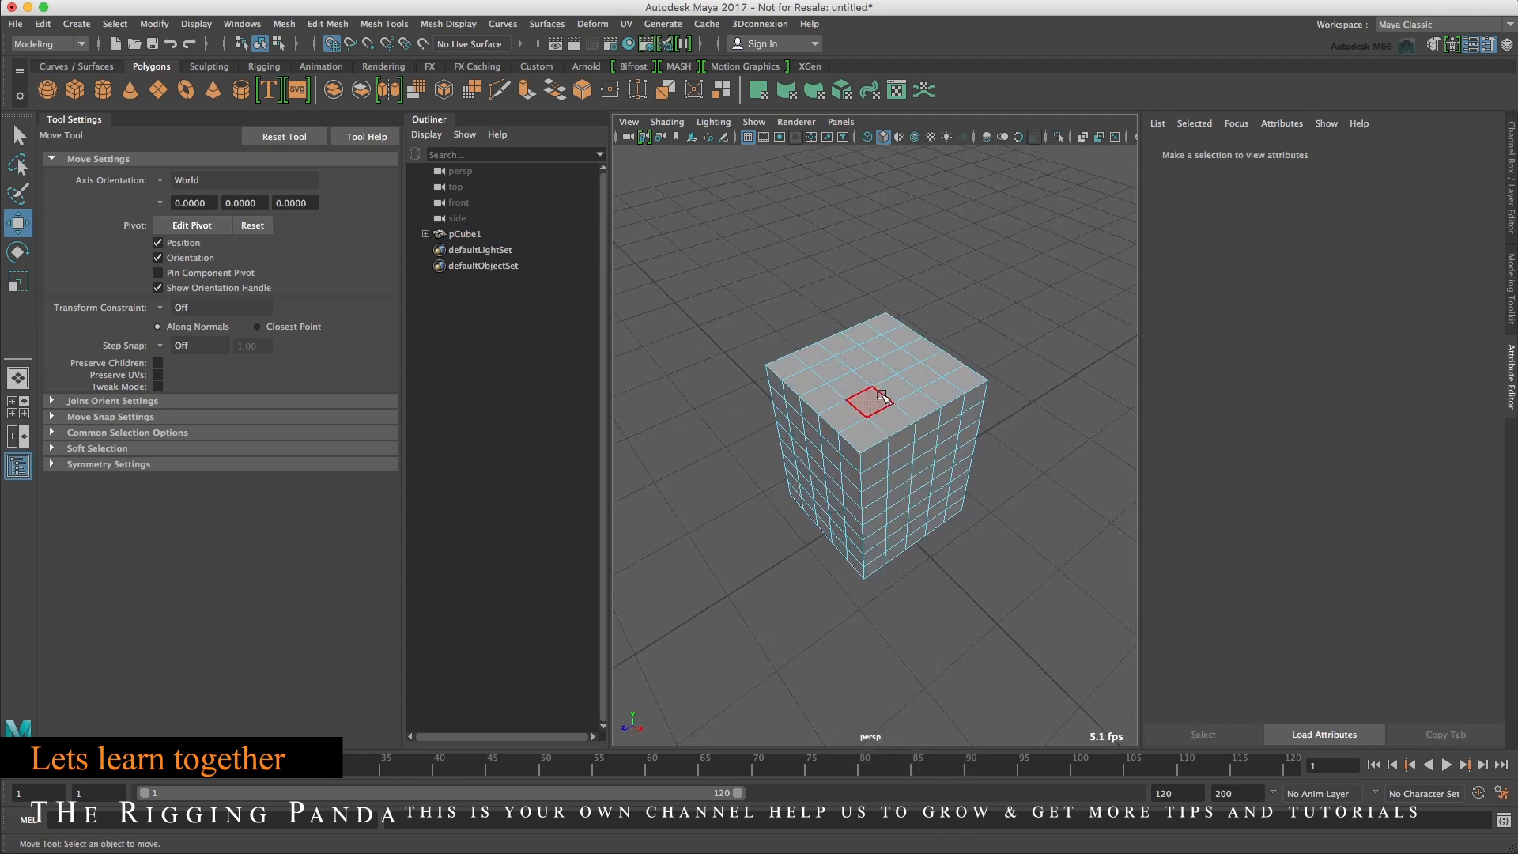
pyautogui.click(884, 376)
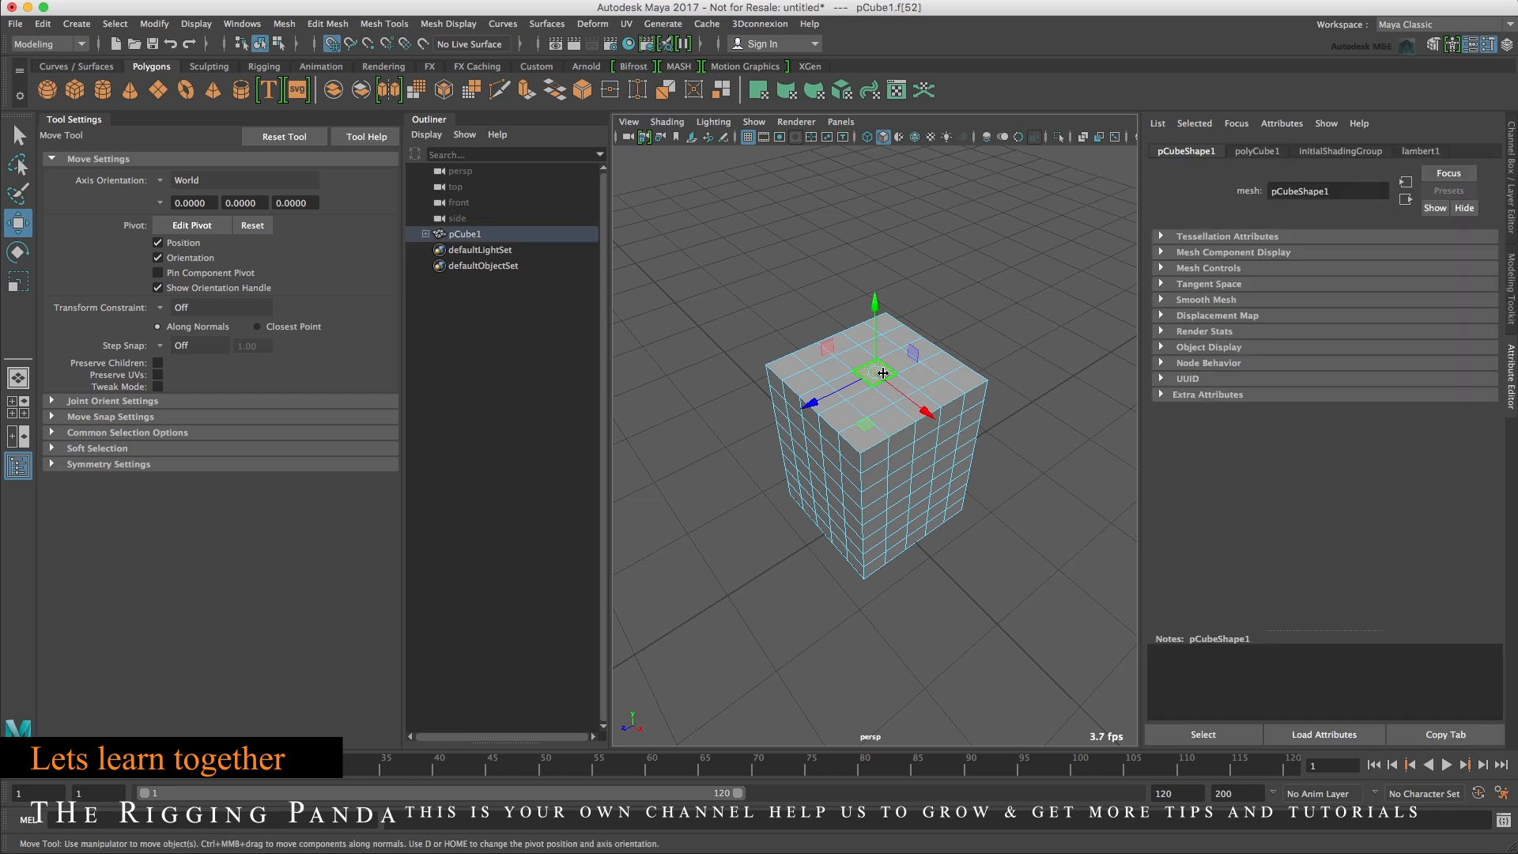
pyautogui.hotkey('shift', '.')
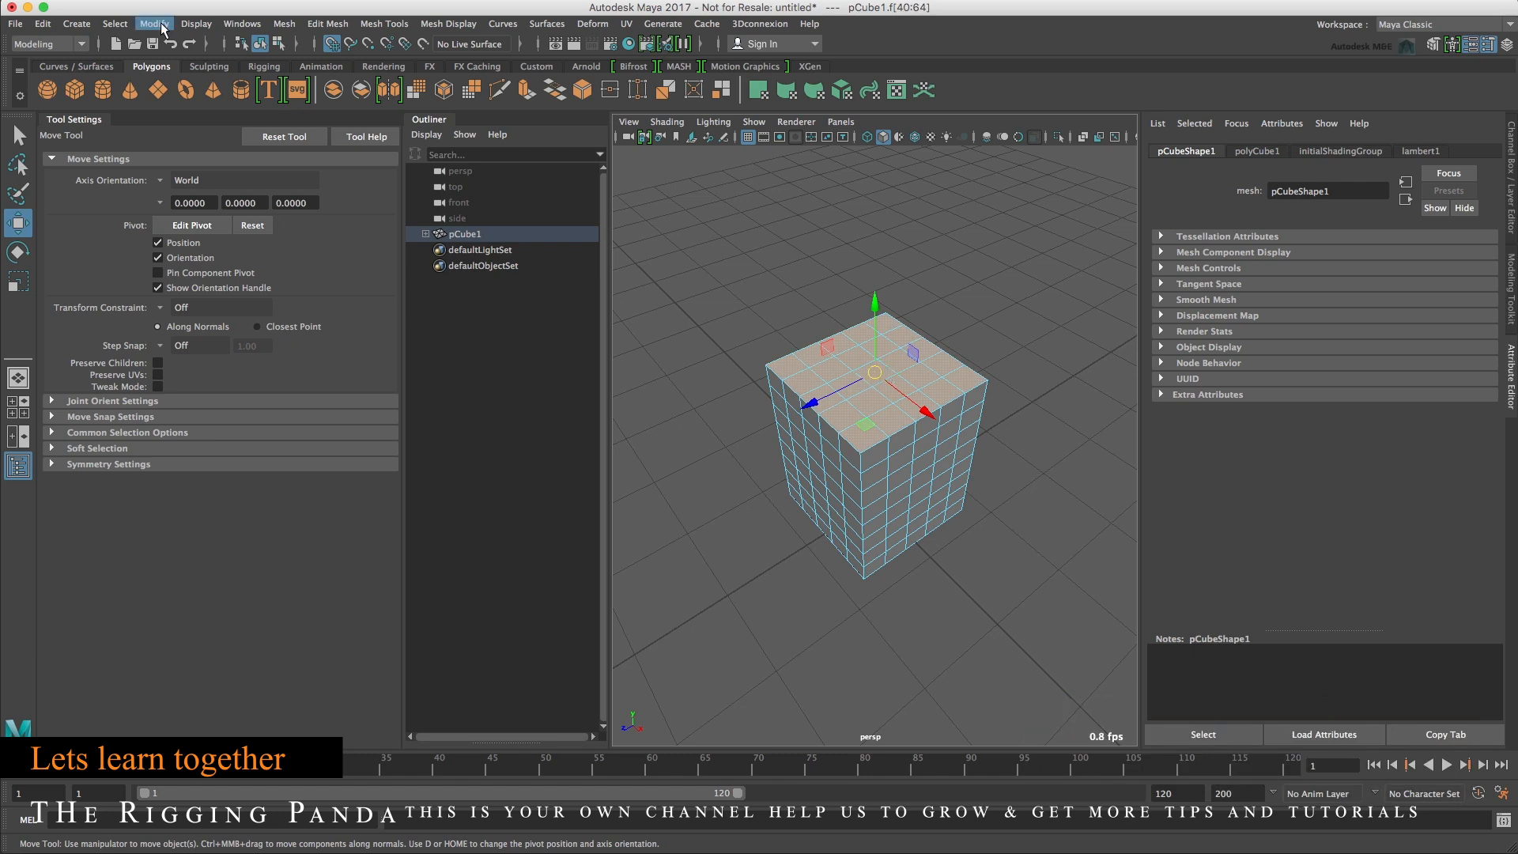
# Open the Modeling Toolkit panel beside the viewport.
pyautogui.click(327, 24)
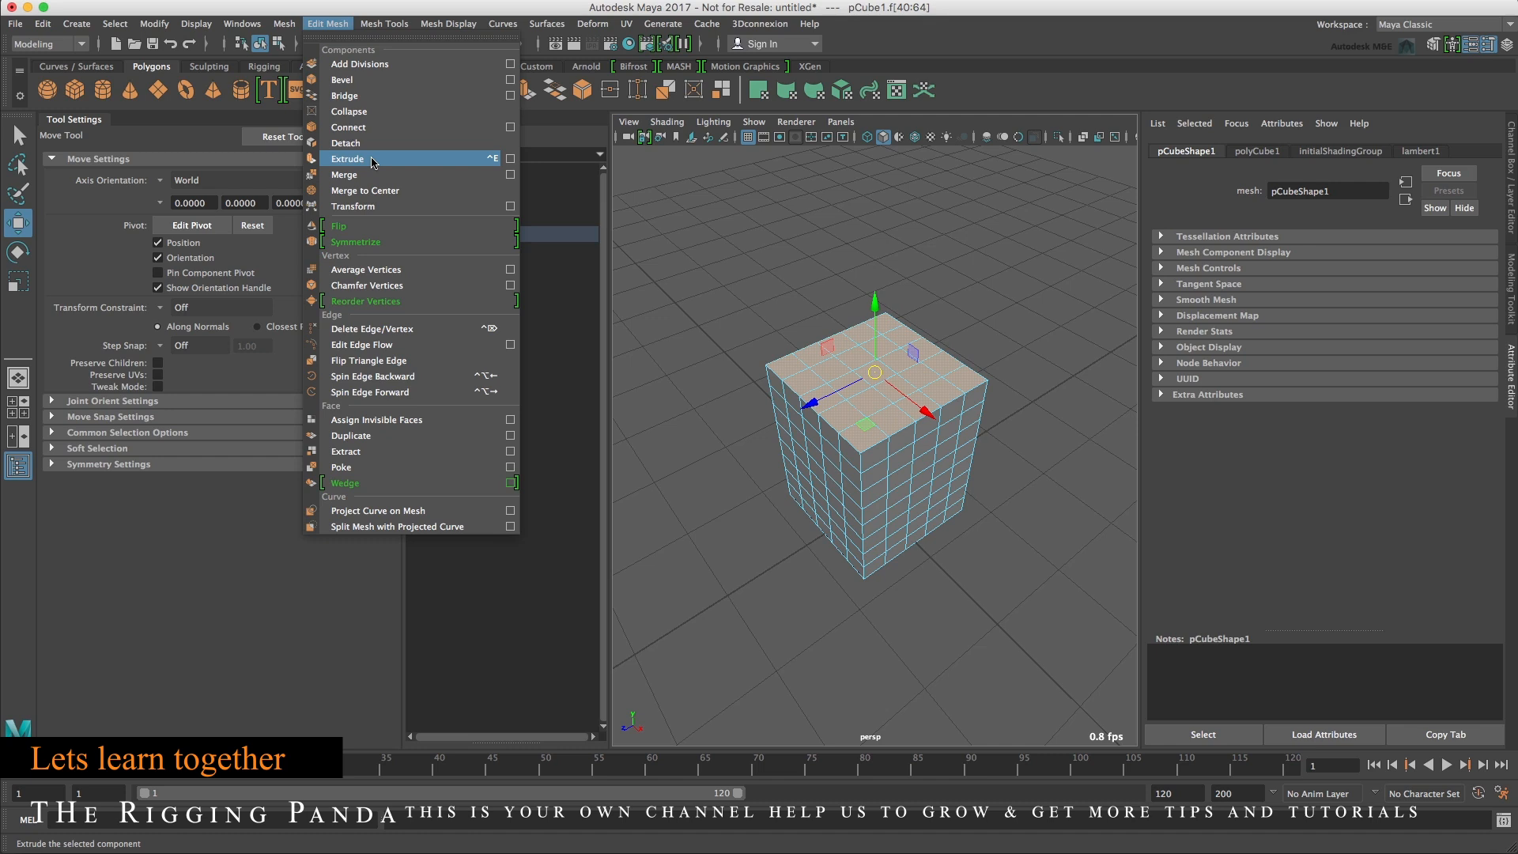
pyautogui.click(1440, 45)
pyautogui.click(1439, 44)
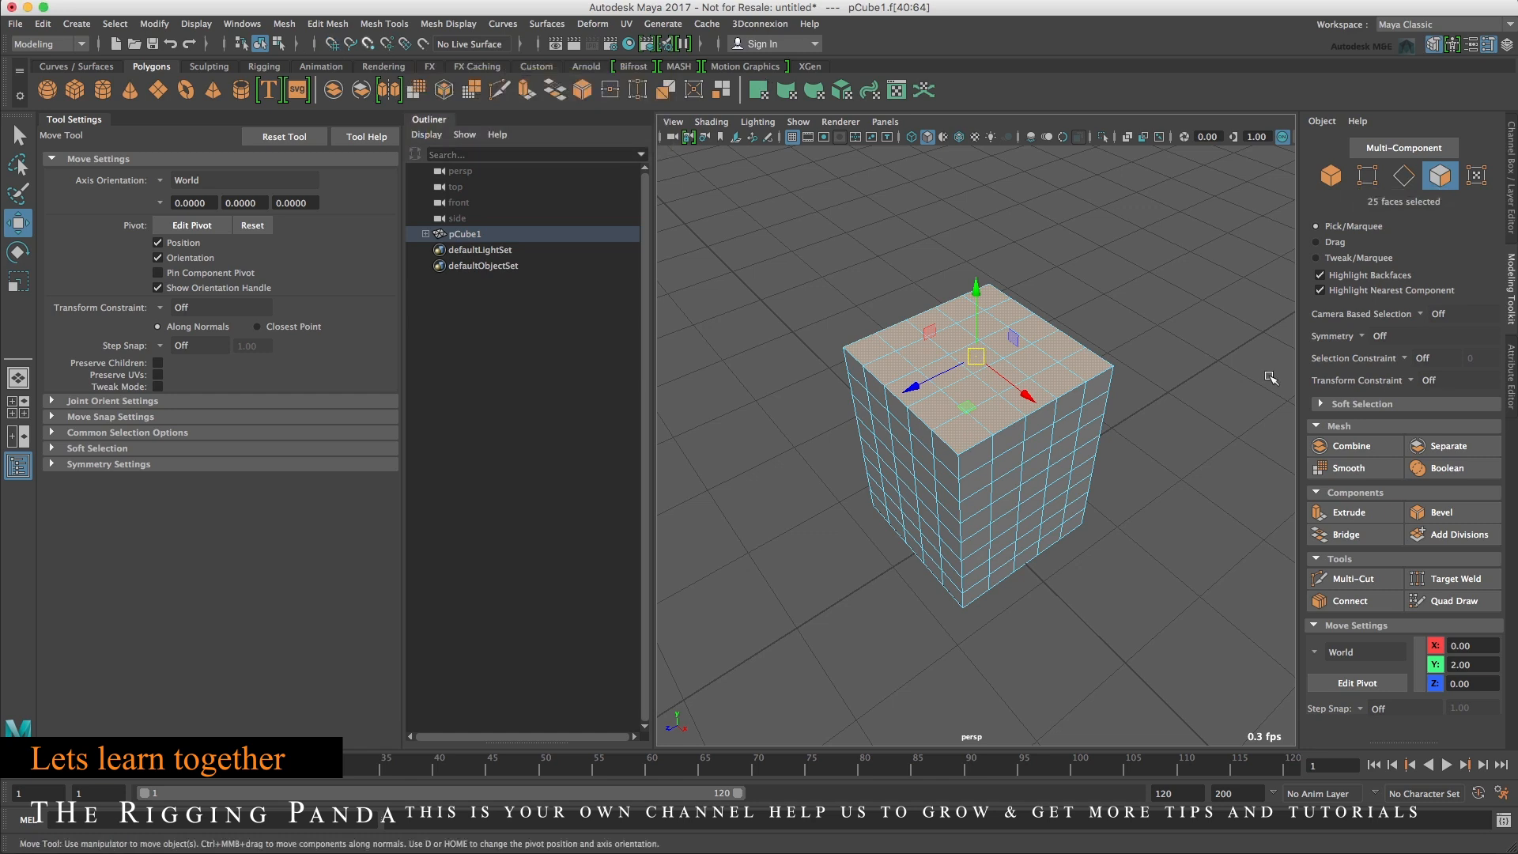
# Extrude the selected top faces with an offset of 0.12.
pyautogui.click(1357, 514)
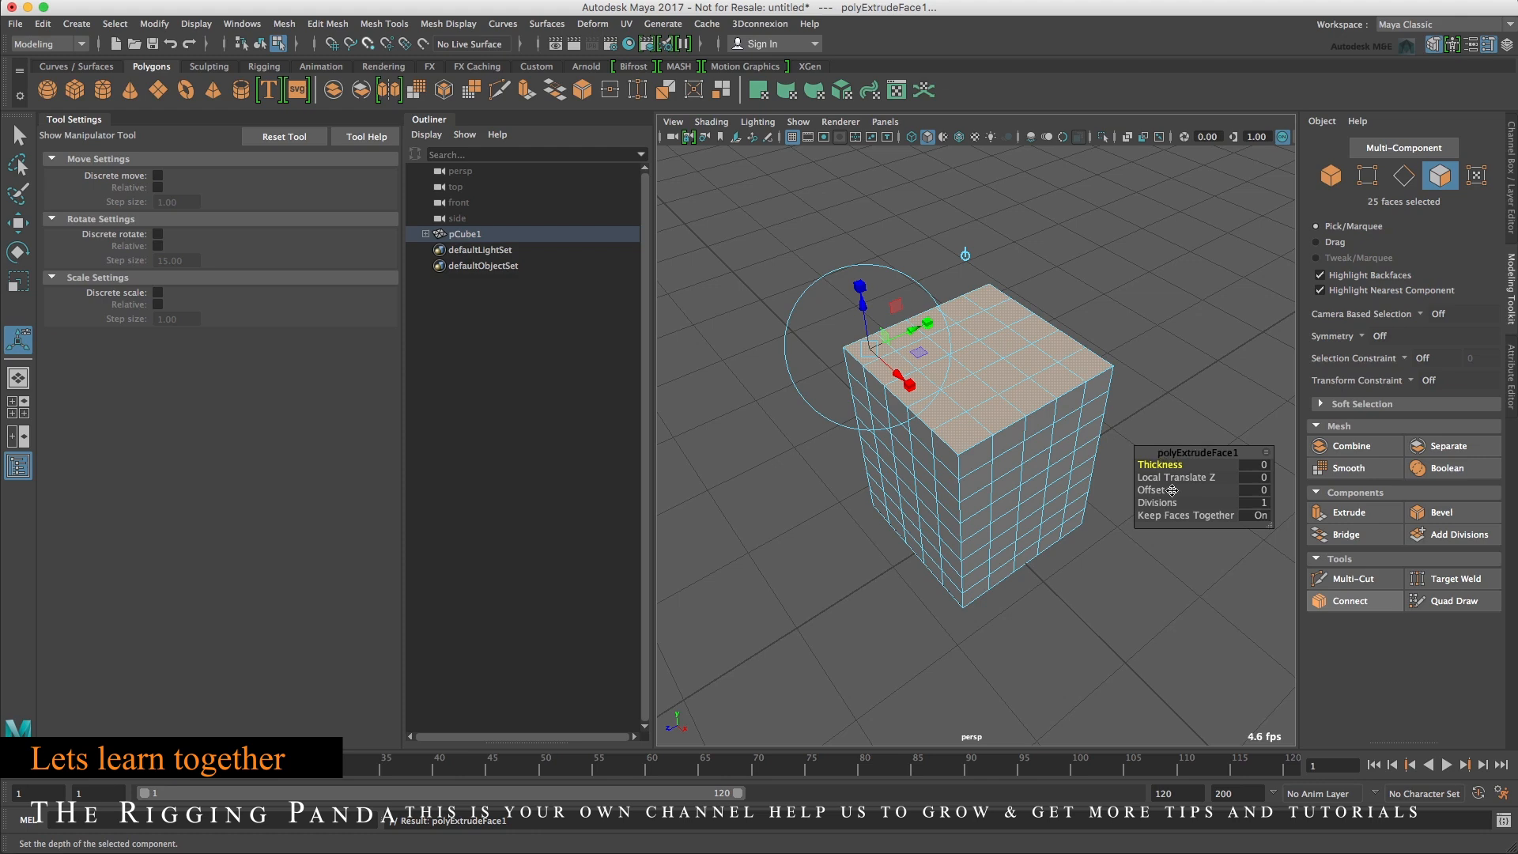
pyautogui.moveTo(1189, 479); pyautogui.dragTo(1192, 486)
pyautogui.hotkey('ctrl', 'z')
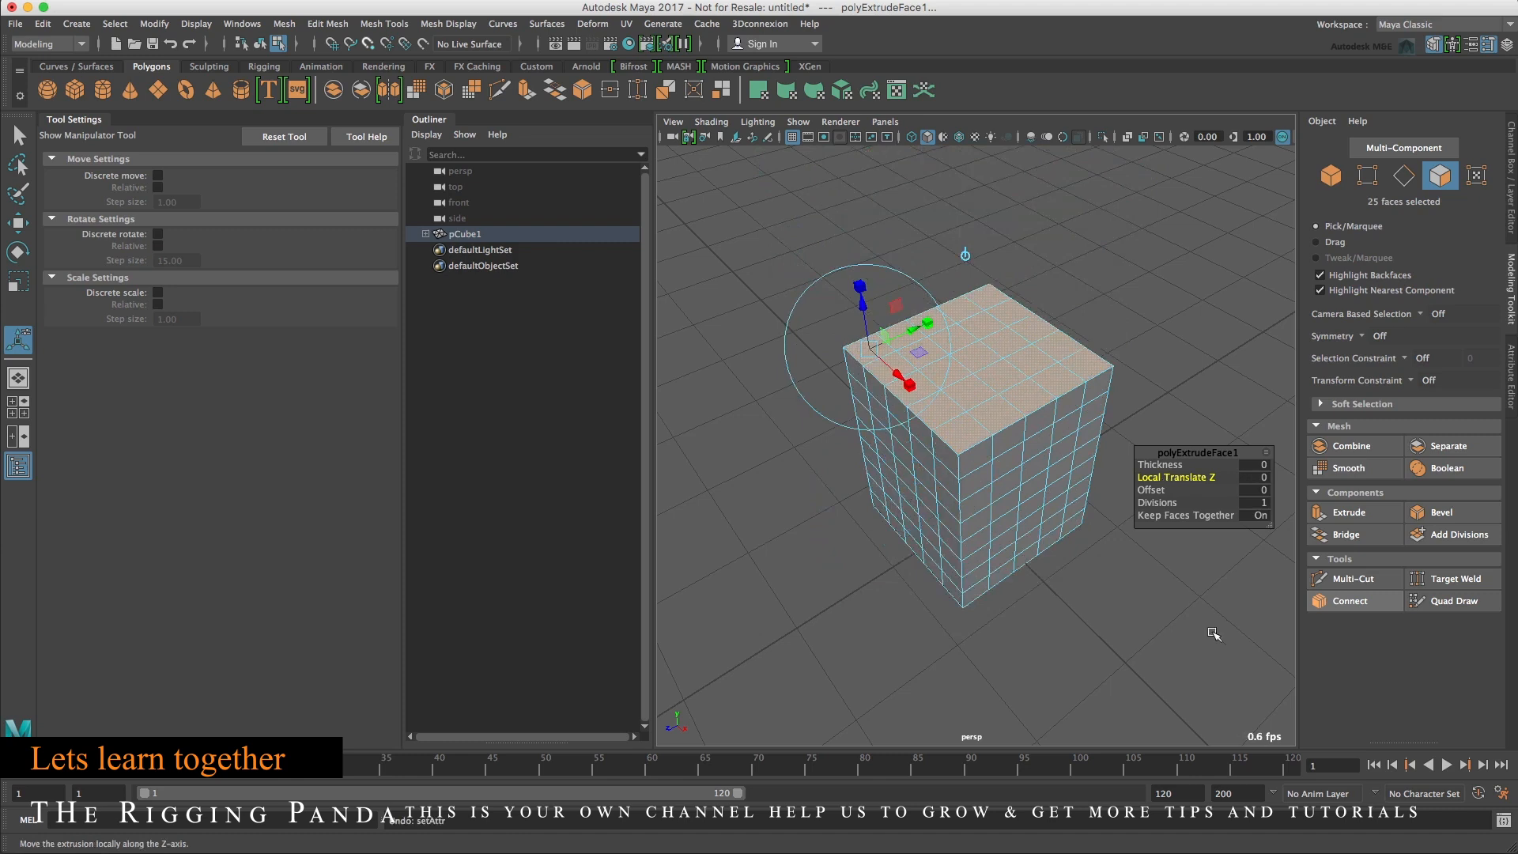
pyautogui.click(1257, 491)
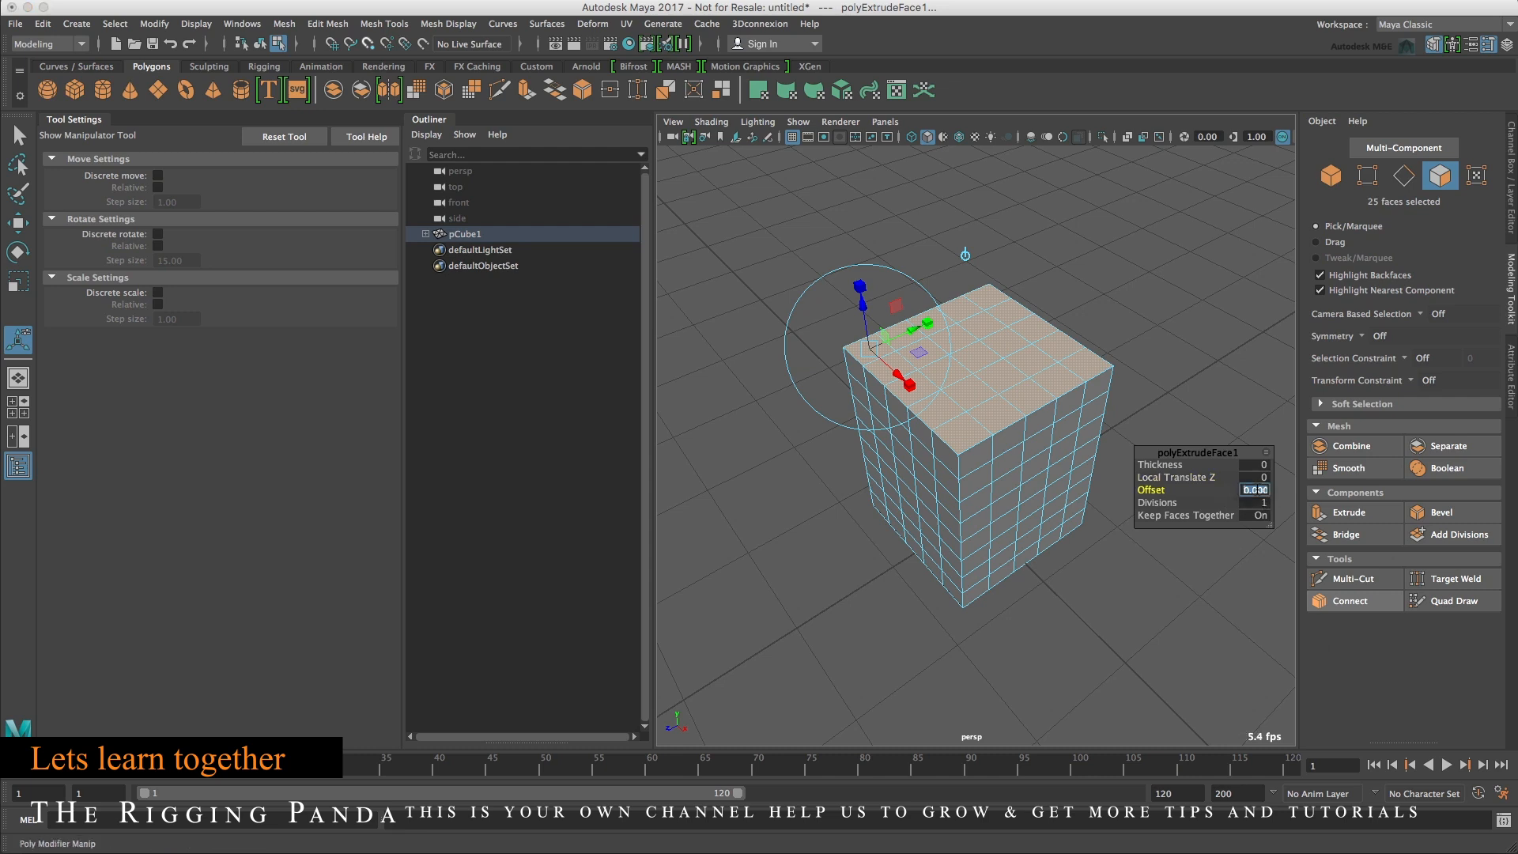
pyautogui.write('.12')
pyautogui.press('Return')
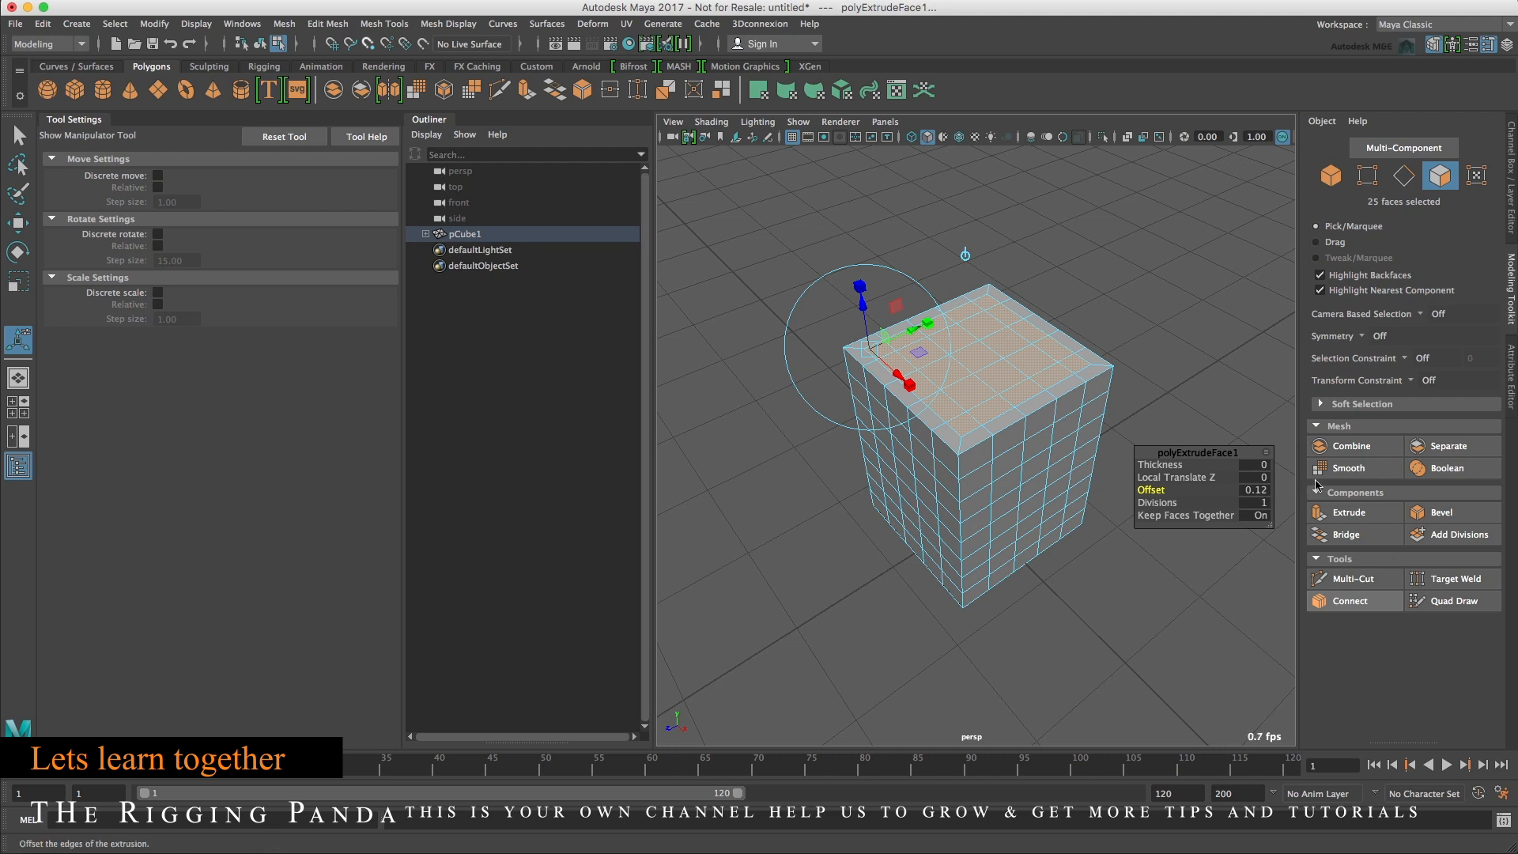
# Extrude the top faces upward about 0.24, then extrude them again with an offset of 0.05.
pyautogui.click(1354, 515)
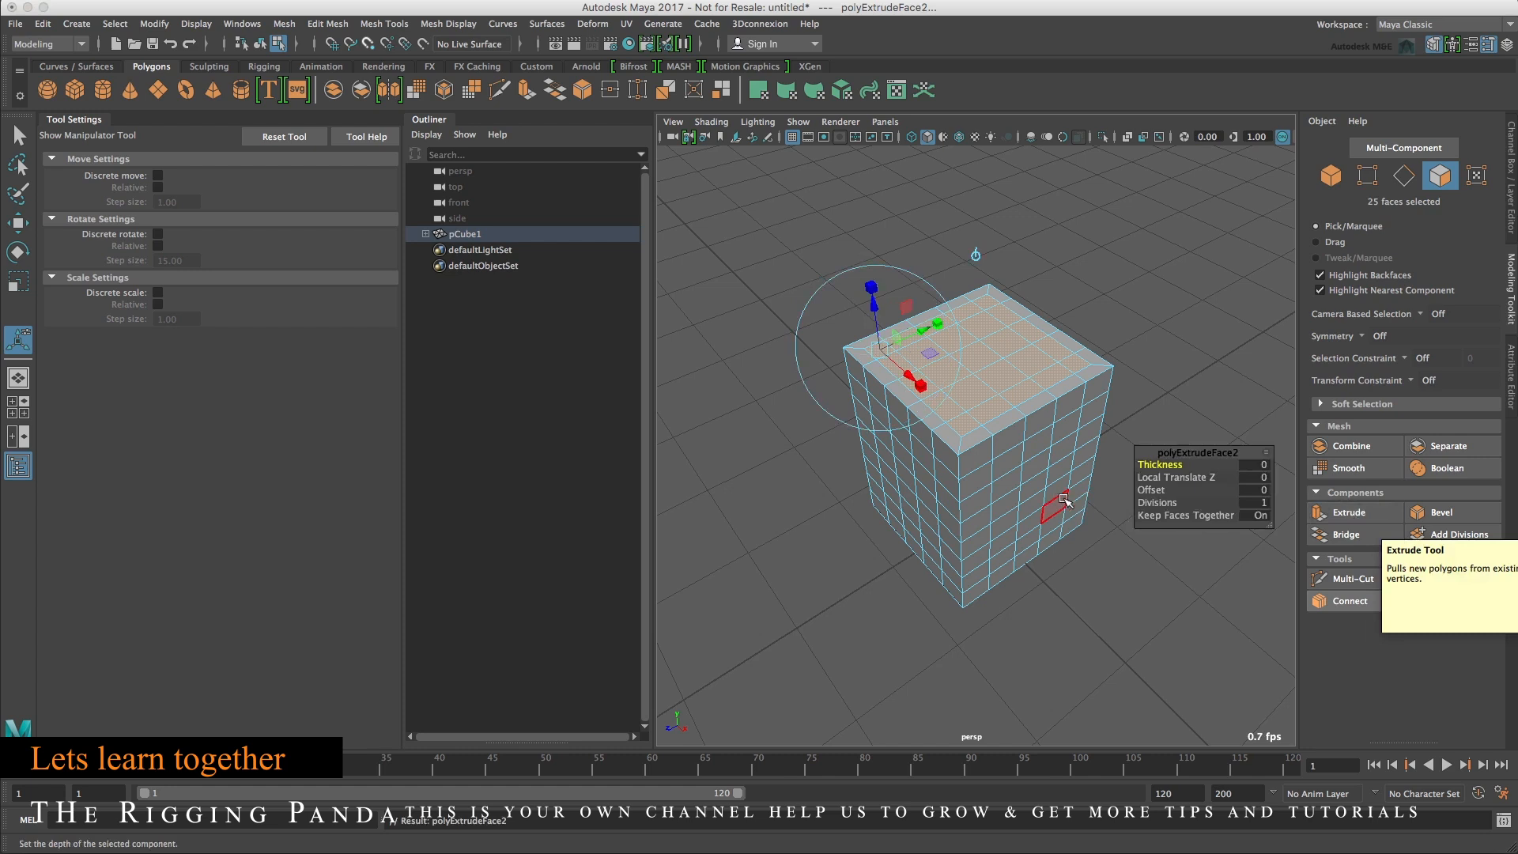
pyautogui.moveTo(875, 315); pyautogui.dragTo(883, 283)
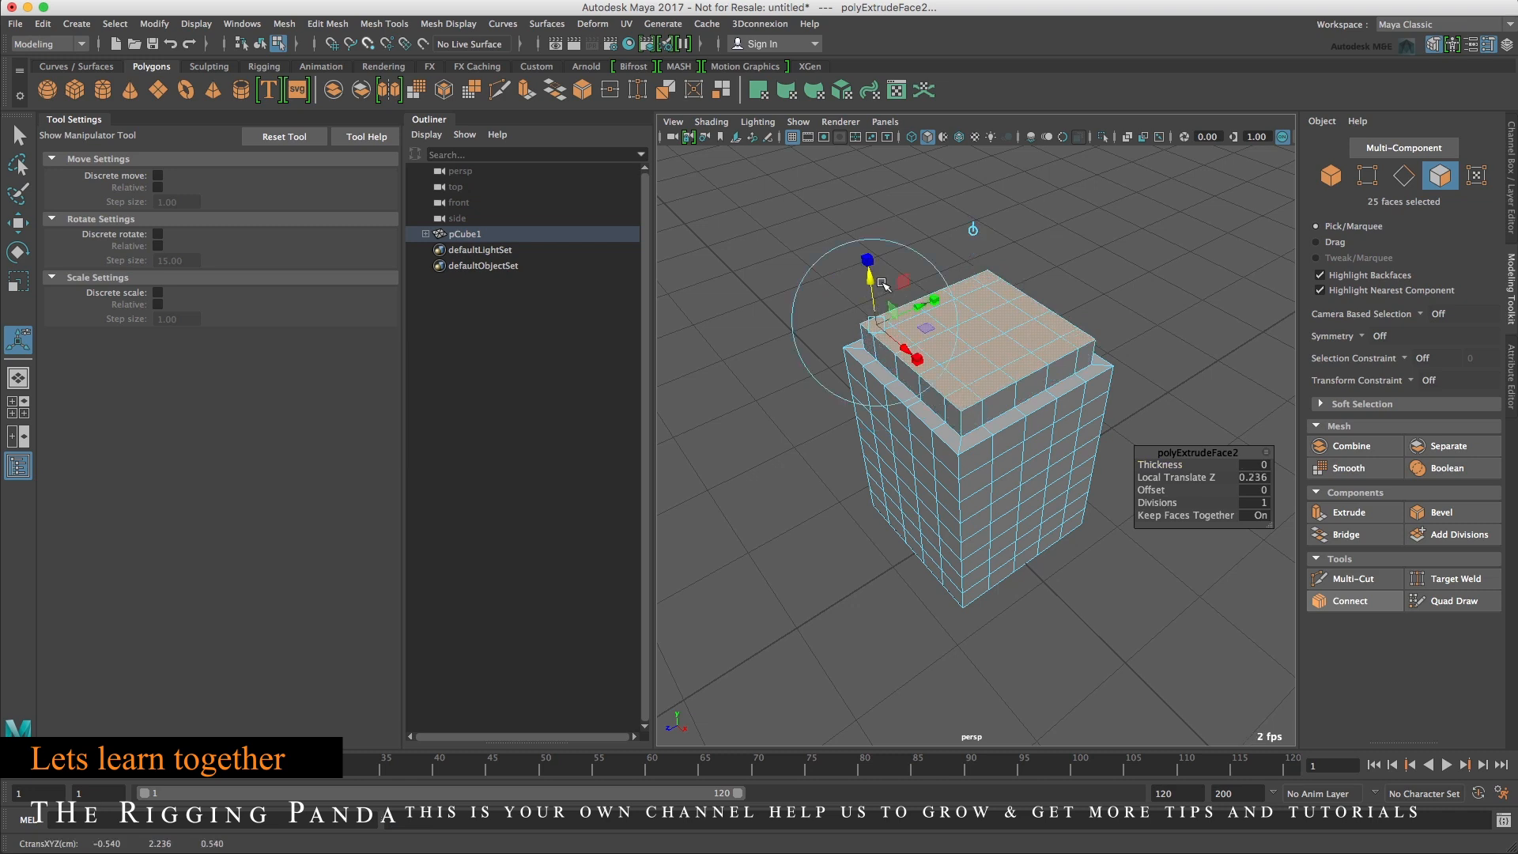
pyautogui.click(1349, 512)
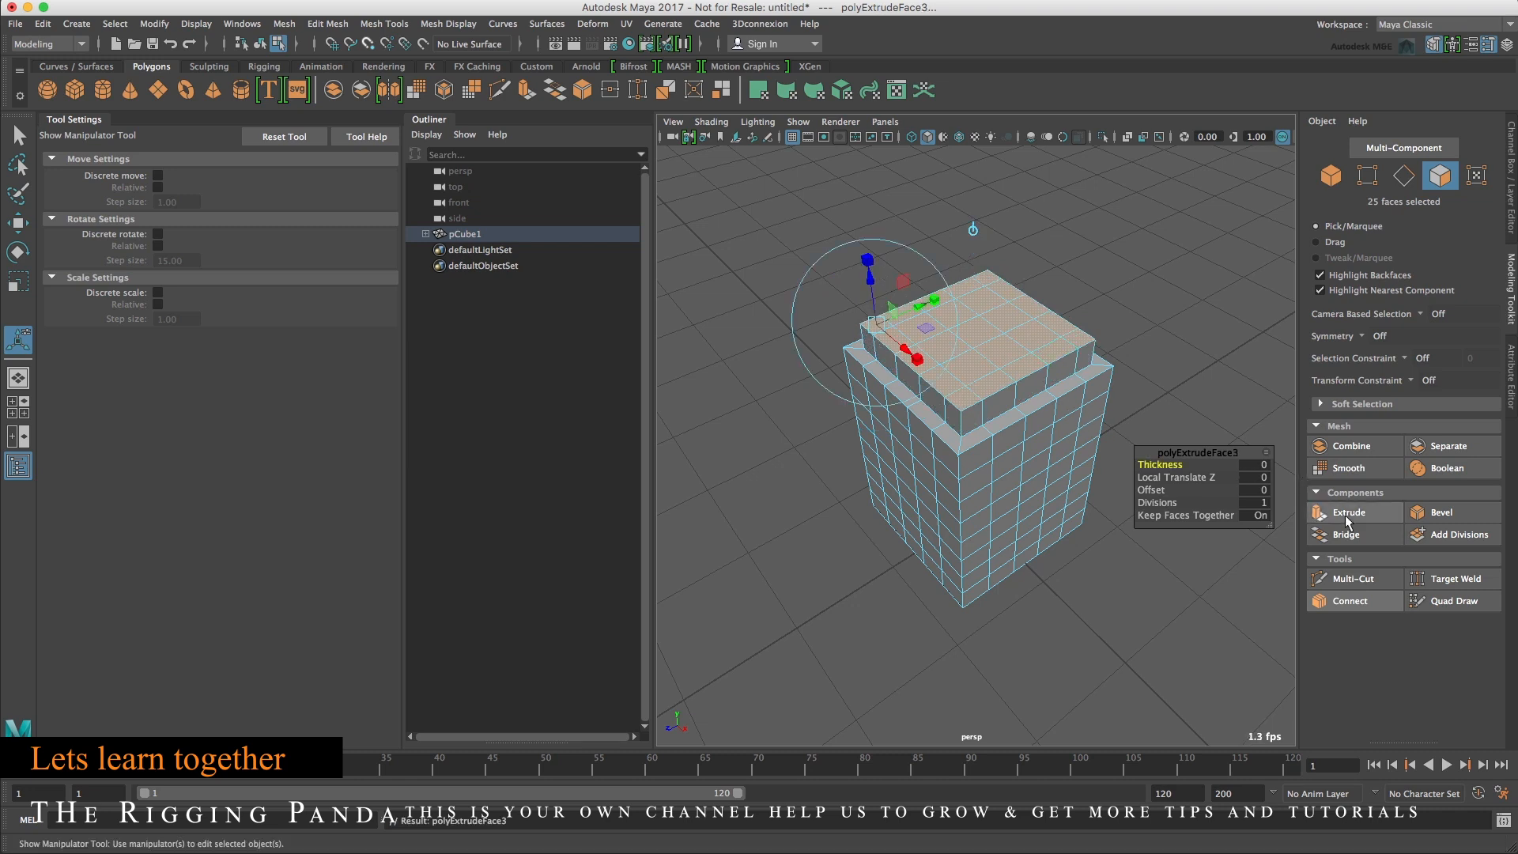
pyautogui.click(1257, 492)
pyautogui.click(1257, 490)
pyautogui.write('0.05')
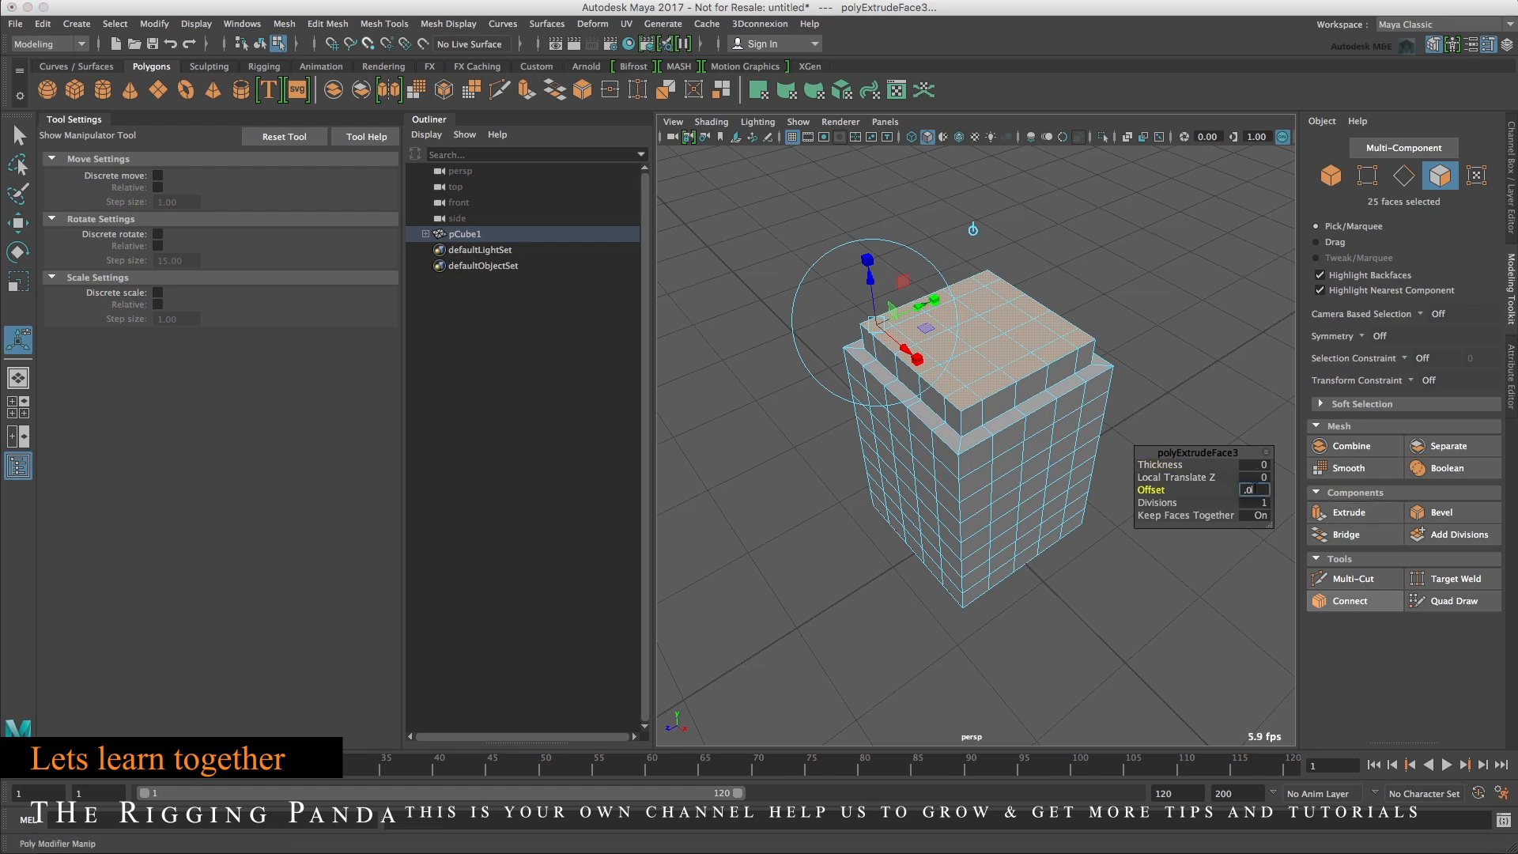
pyautogui.press('Return')
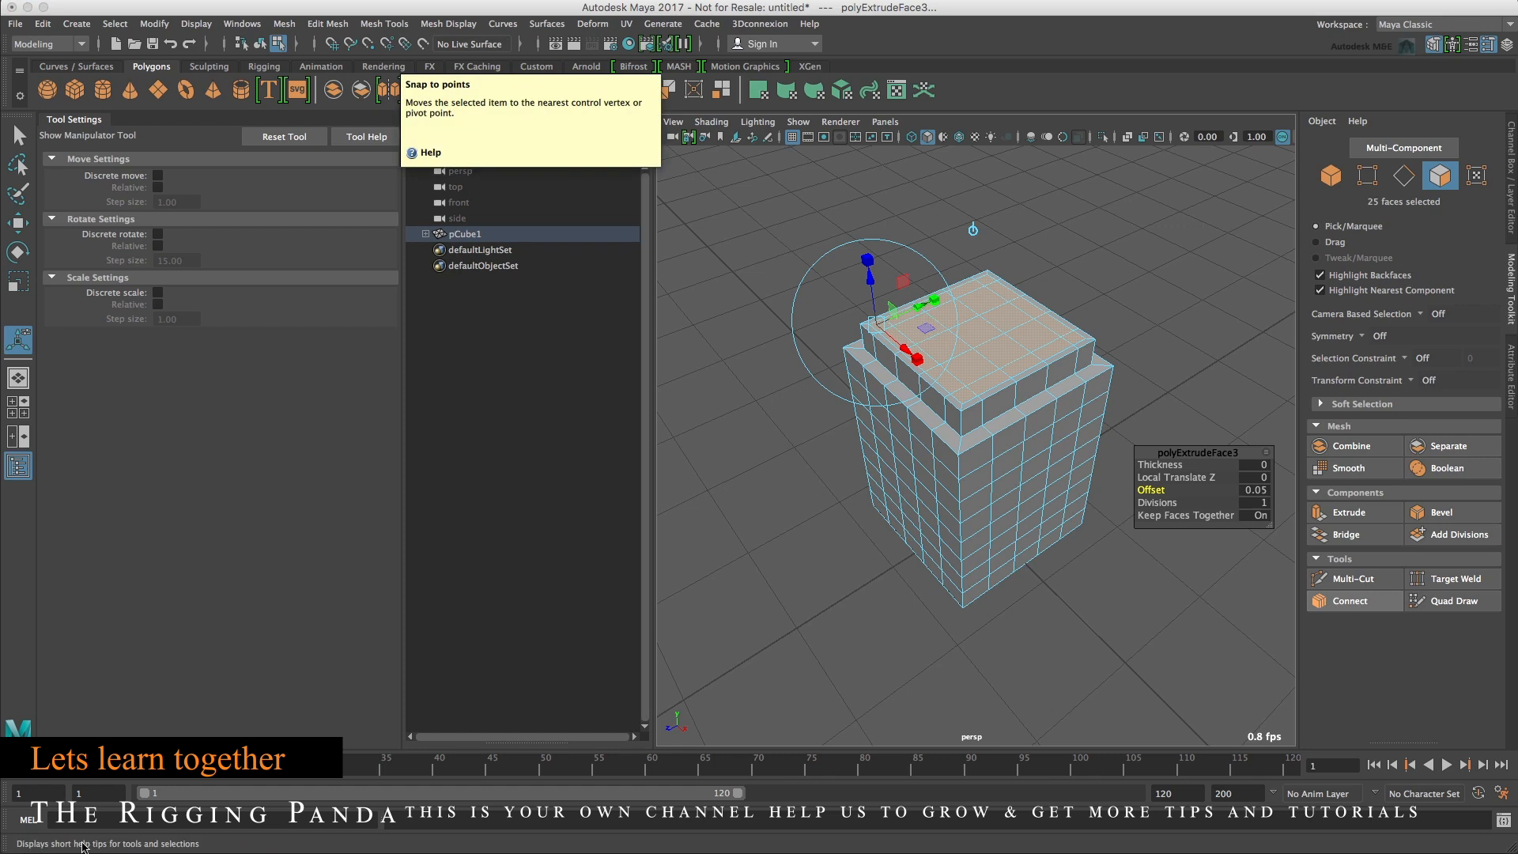
# Try moving the extruded faces with Snap to points enabled.
pyautogui.click(367, 46)
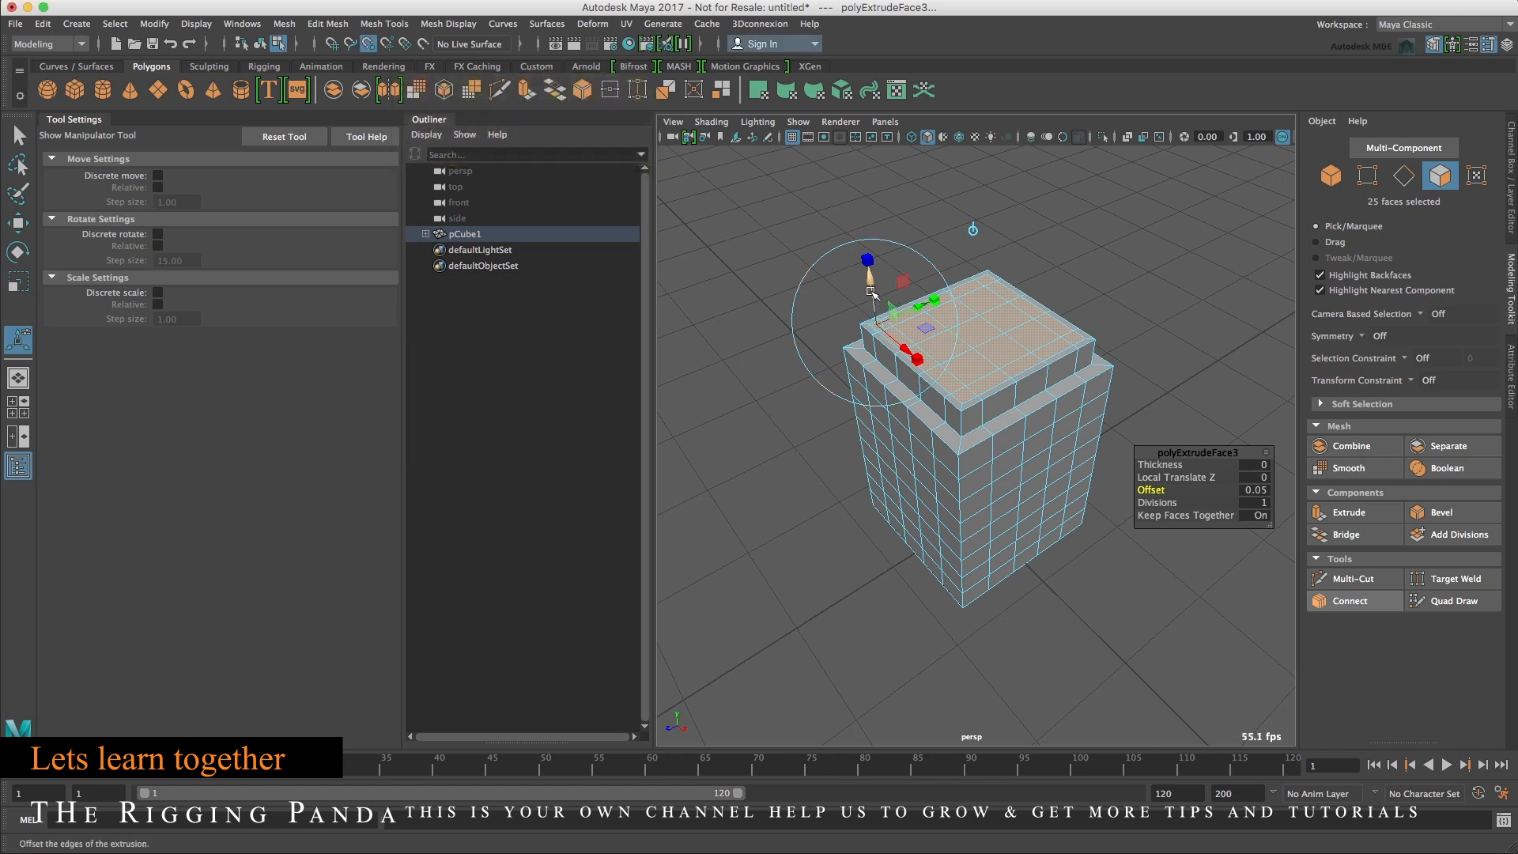
pyautogui.moveTo(871, 290); pyautogui.dragTo(925, 347)
pyautogui.press('z')
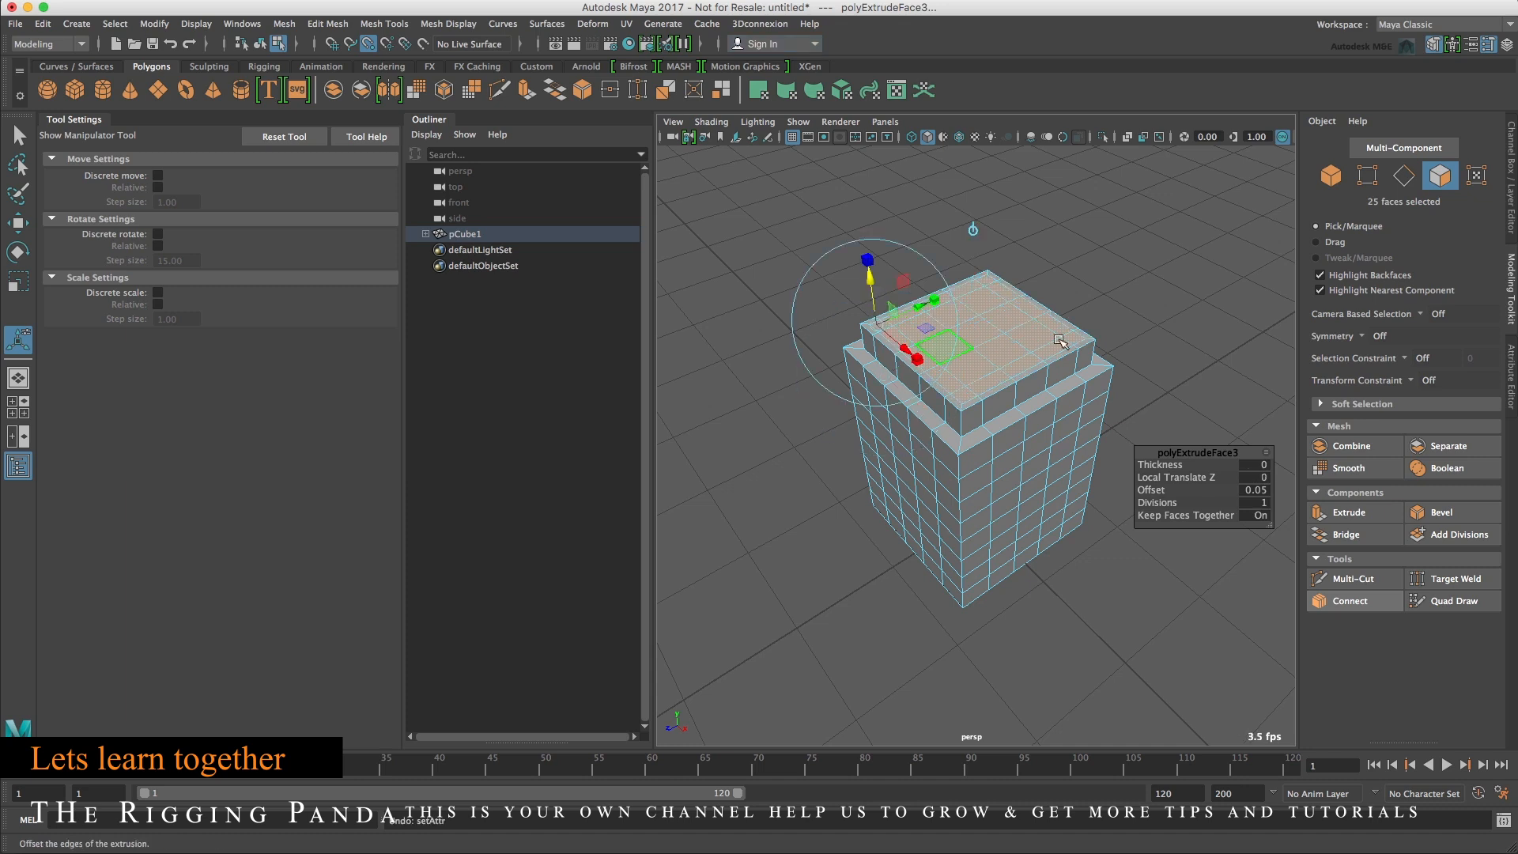
# Extrude the inner top faces and push them down about 0.24 to form a recessed roof.
pyautogui.click(1349, 512)
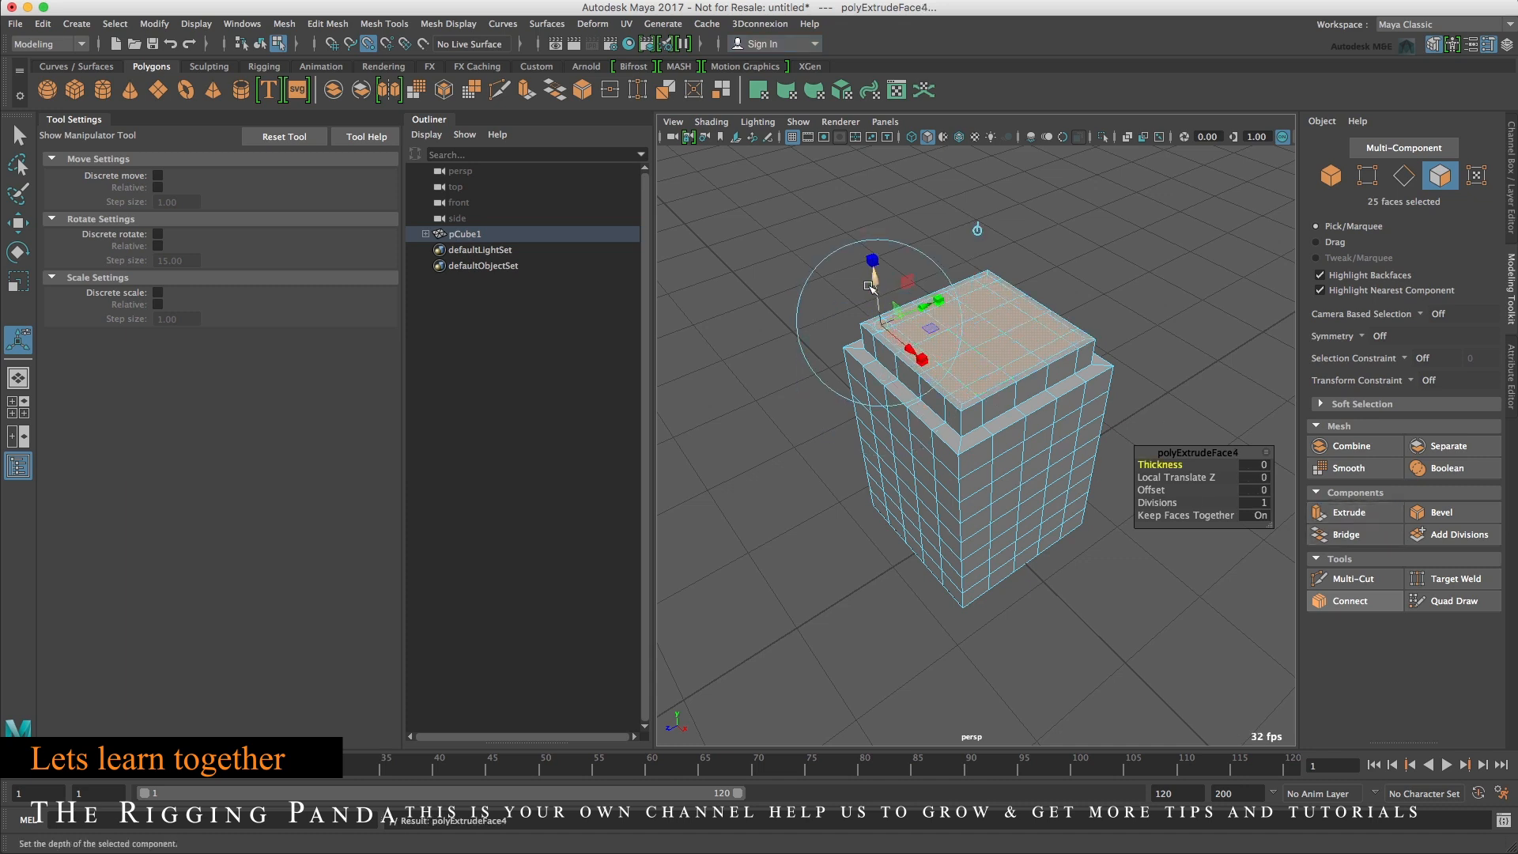
pyautogui.moveTo(871, 285); pyautogui.dragTo(1112, 368)
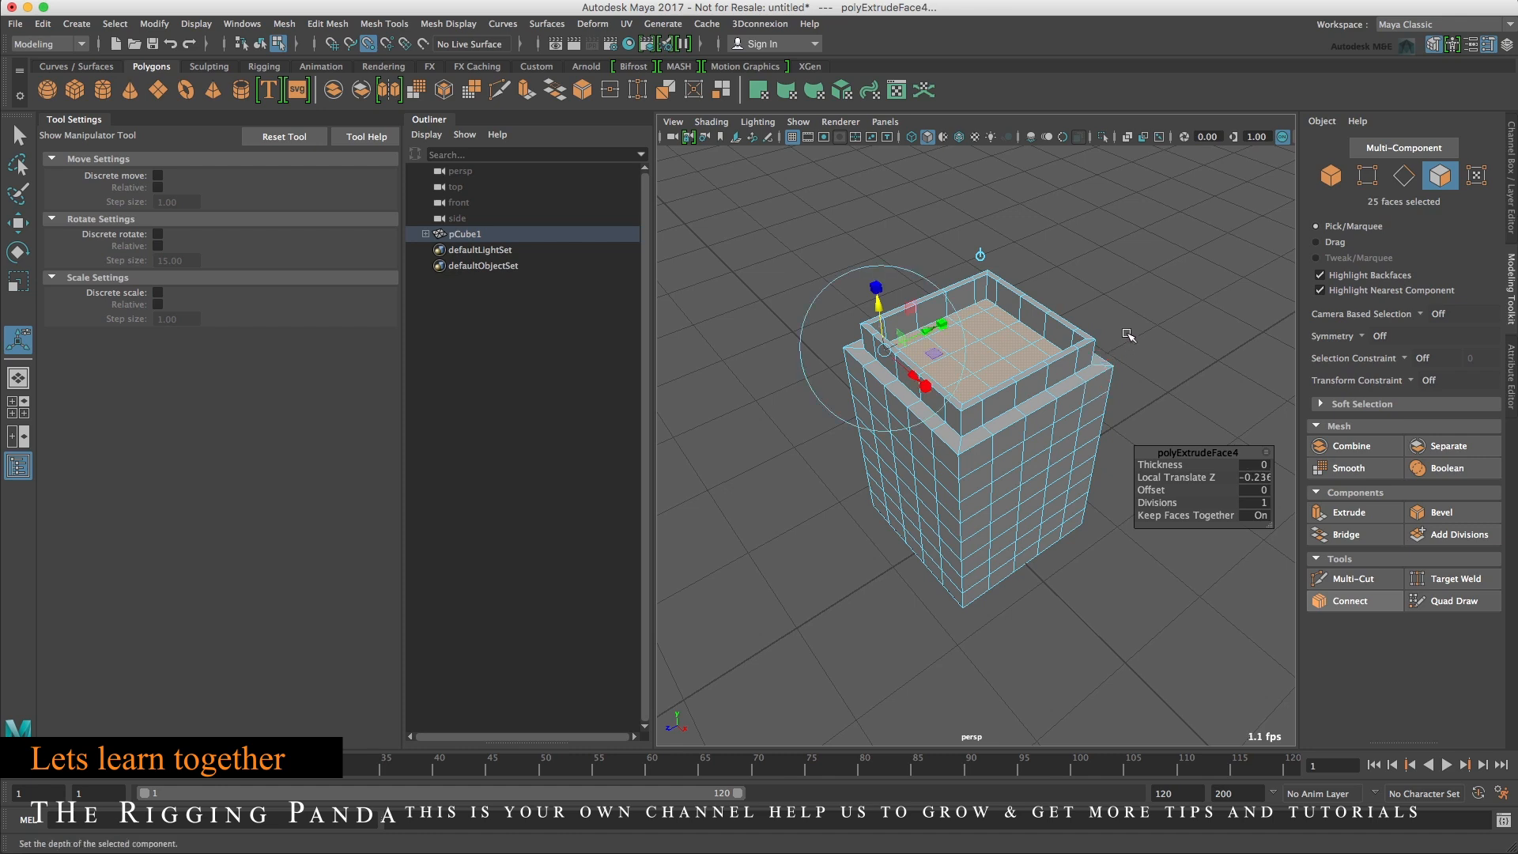
pyautogui.click(1127, 335)
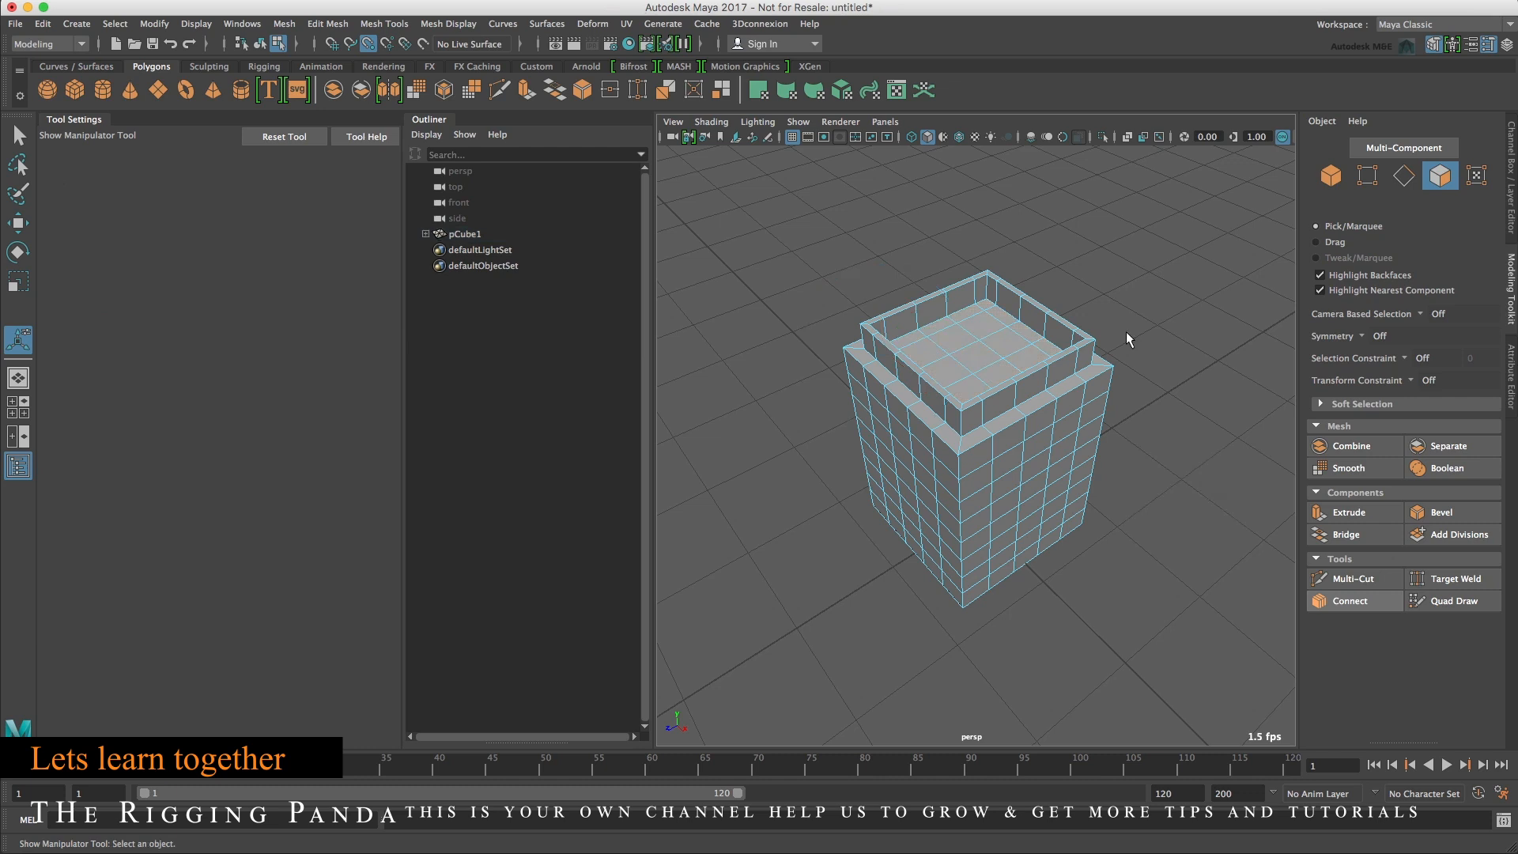
# Select the building and assign it a new Lambert material.
pyautogui.moveTo(1004, 366); pyautogui.dragTo(1062, 352, button='right')
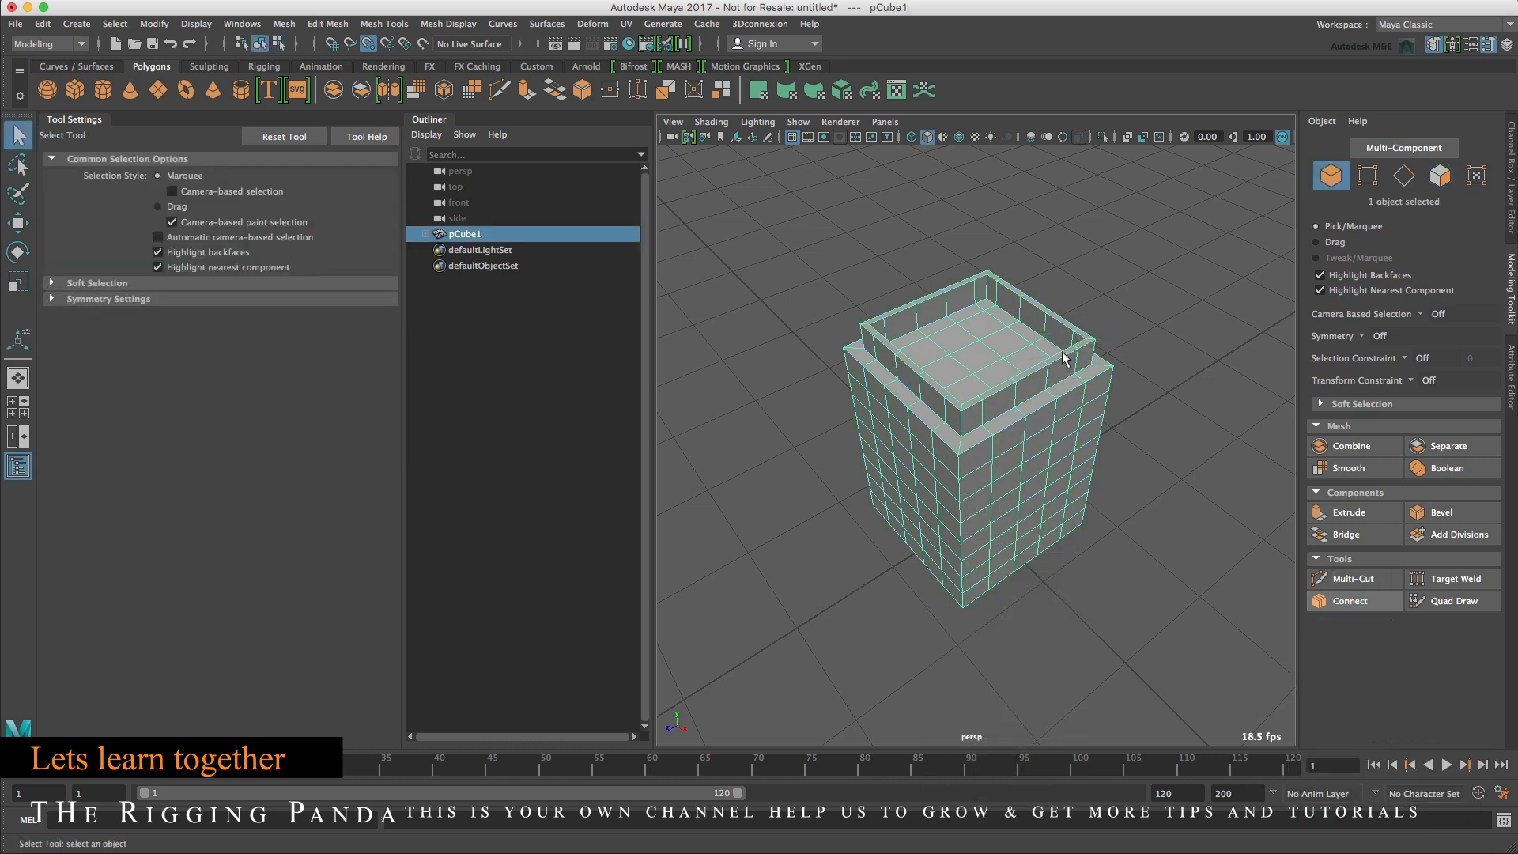
pyautogui.moveTo(1035, 377); pyautogui.dragTo(1088, 792, button='right')
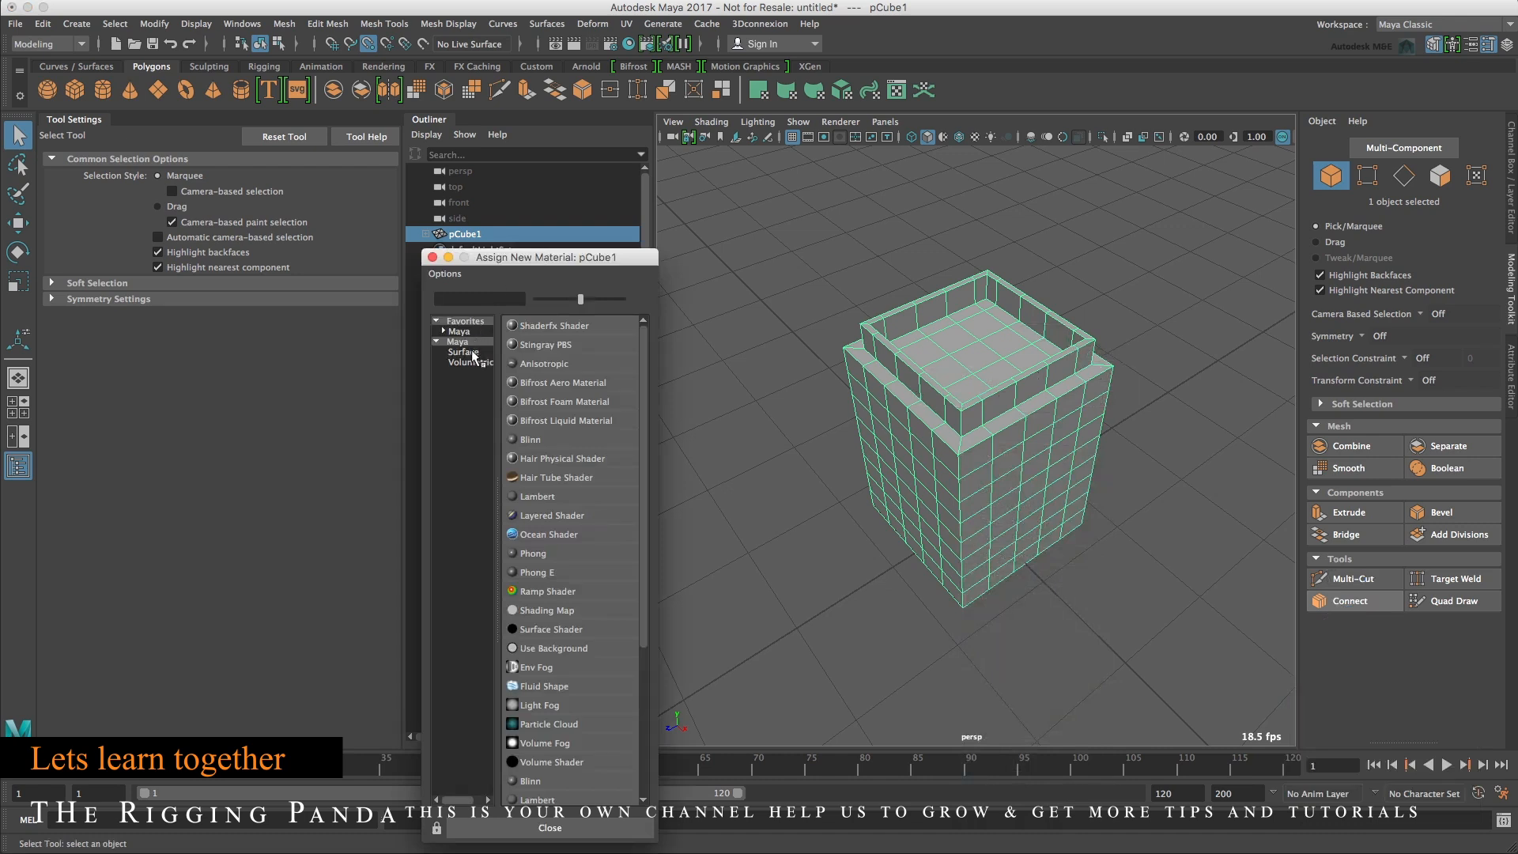
pyautogui.doubleClick(463, 332)
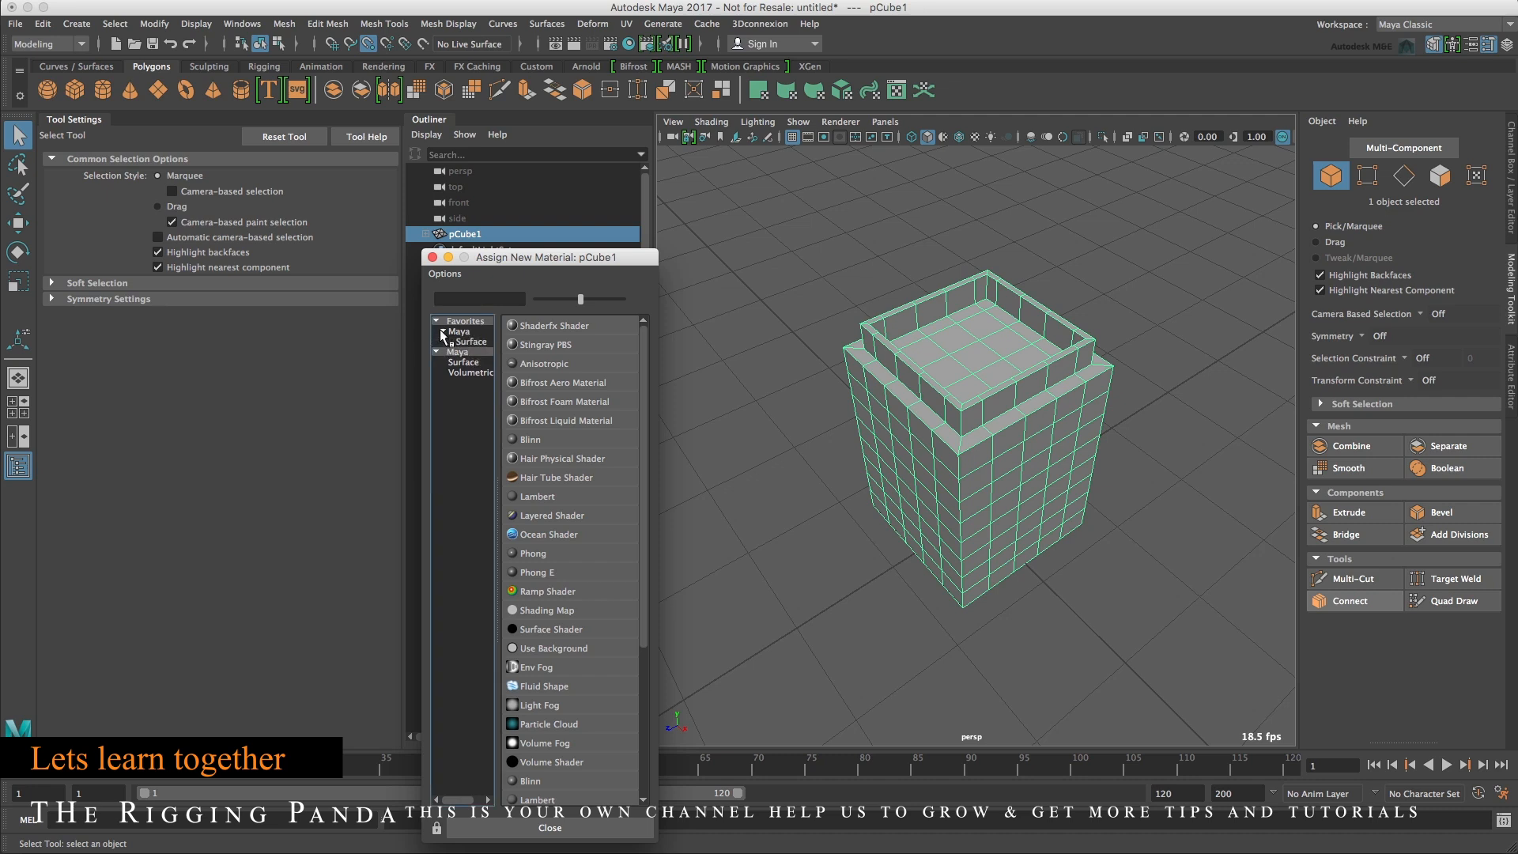
pyautogui.click(460, 342)
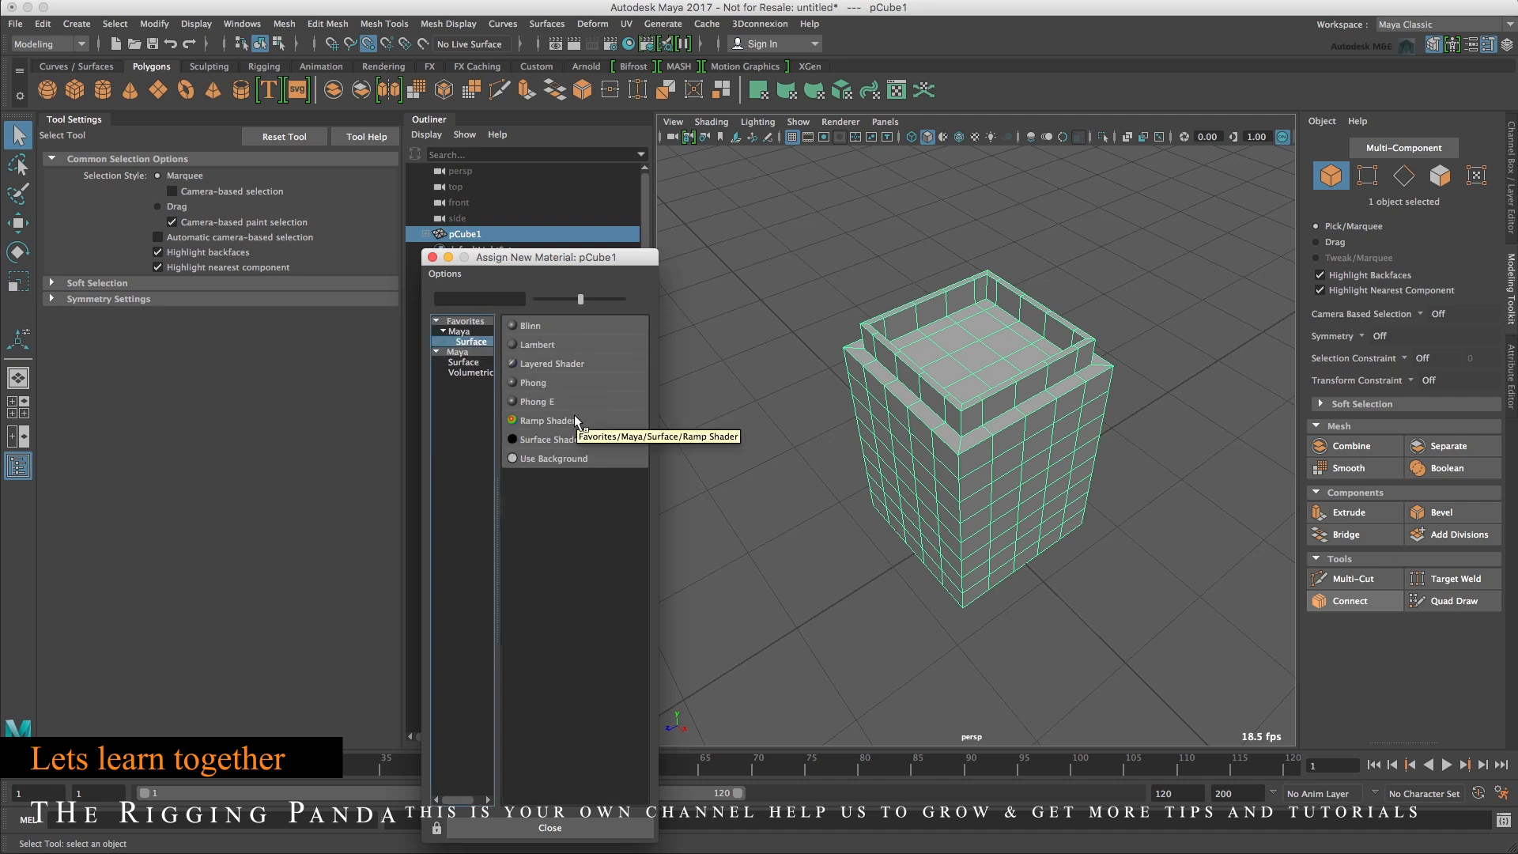
pyautogui.click(544, 348)
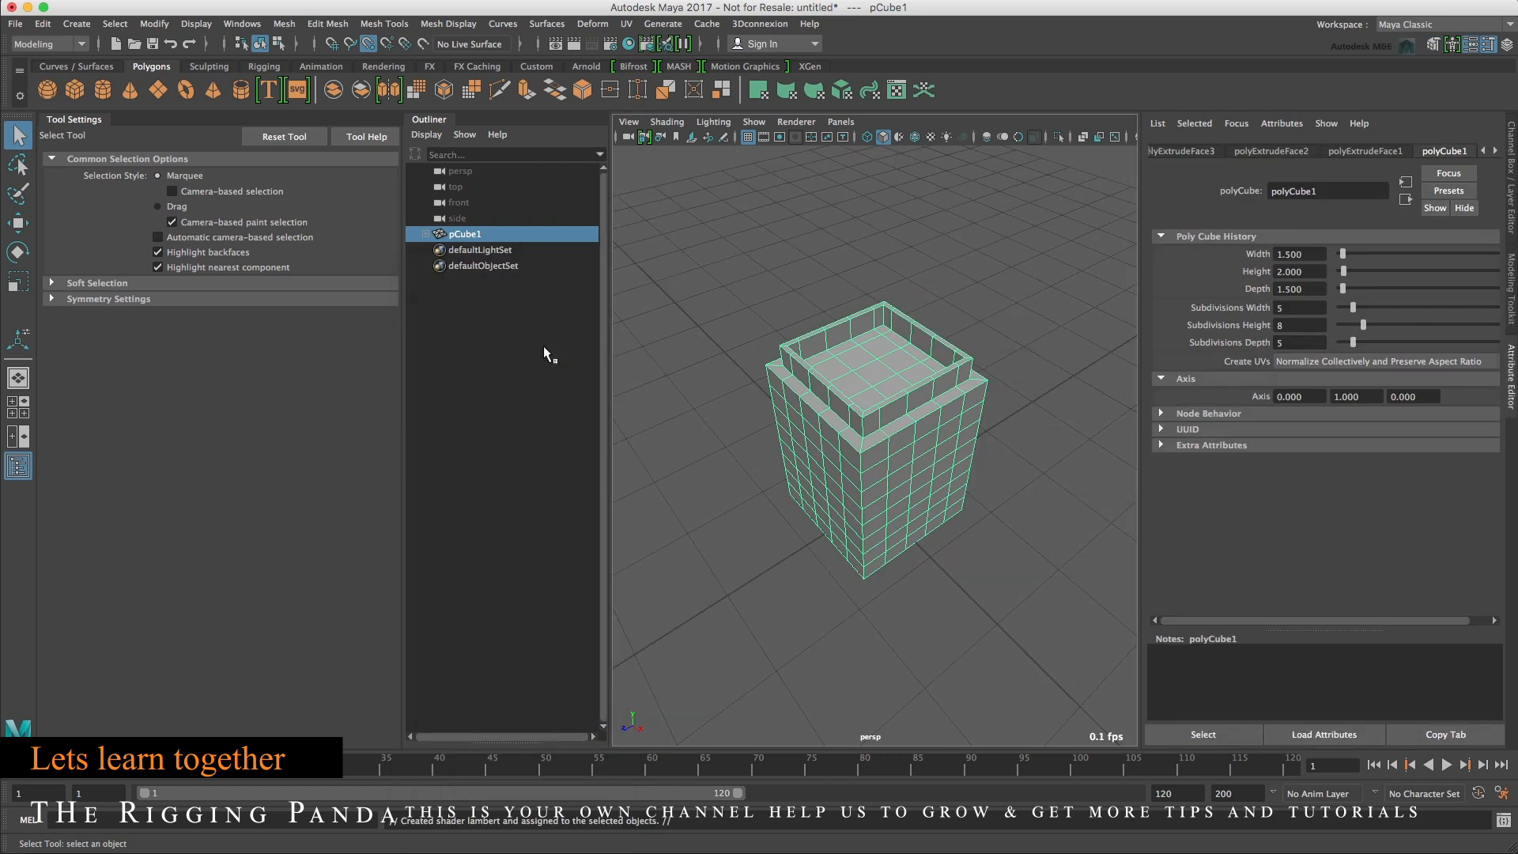
# Rename the new Lambert material to Building01_Base_Lambert.
pyautogui.click(1496, 151)
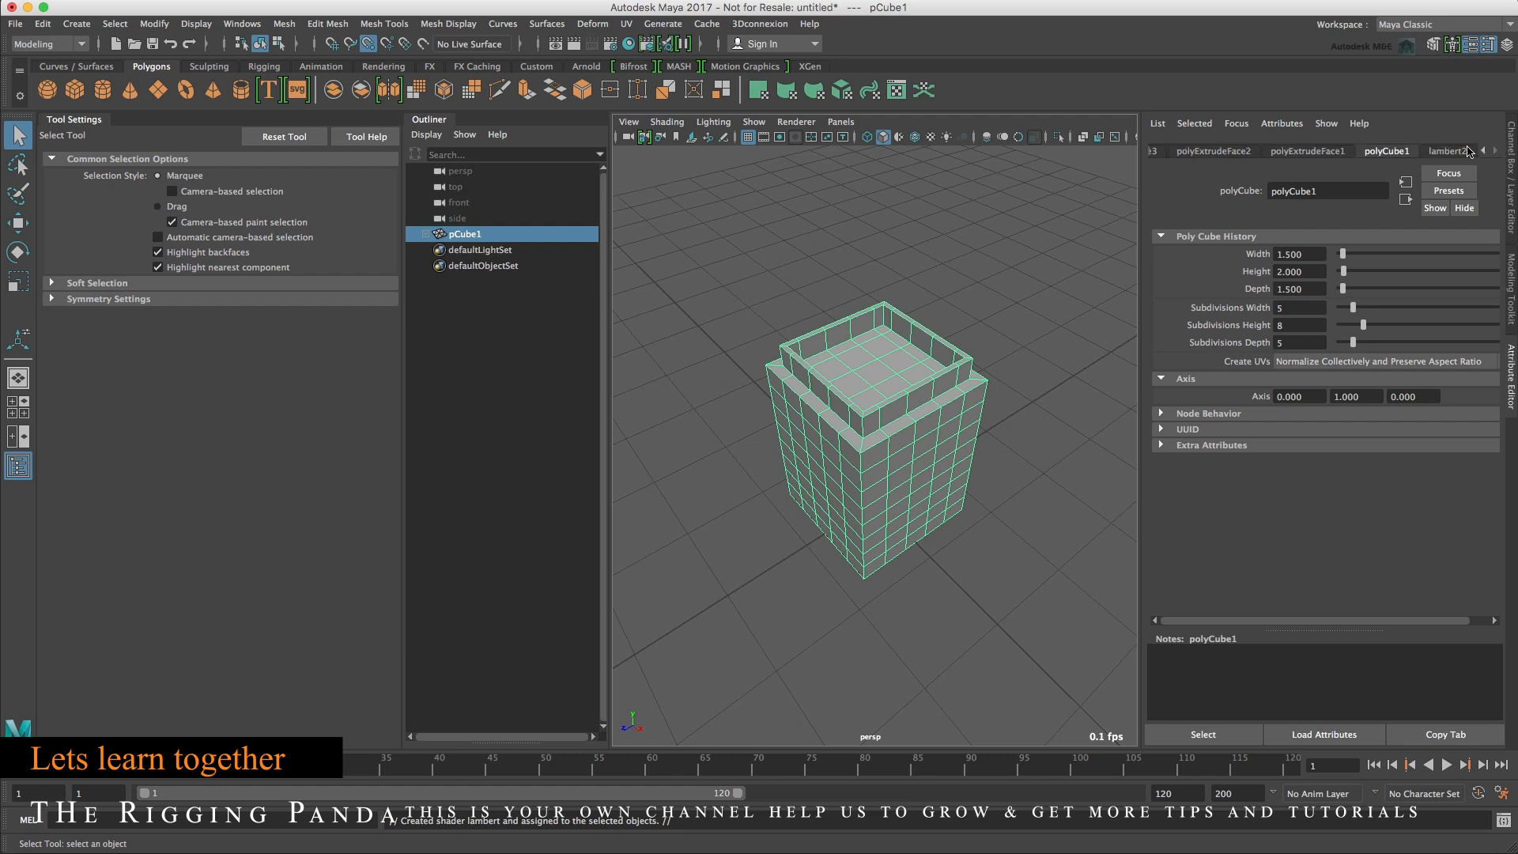
pyautogui.click(1466, 151)
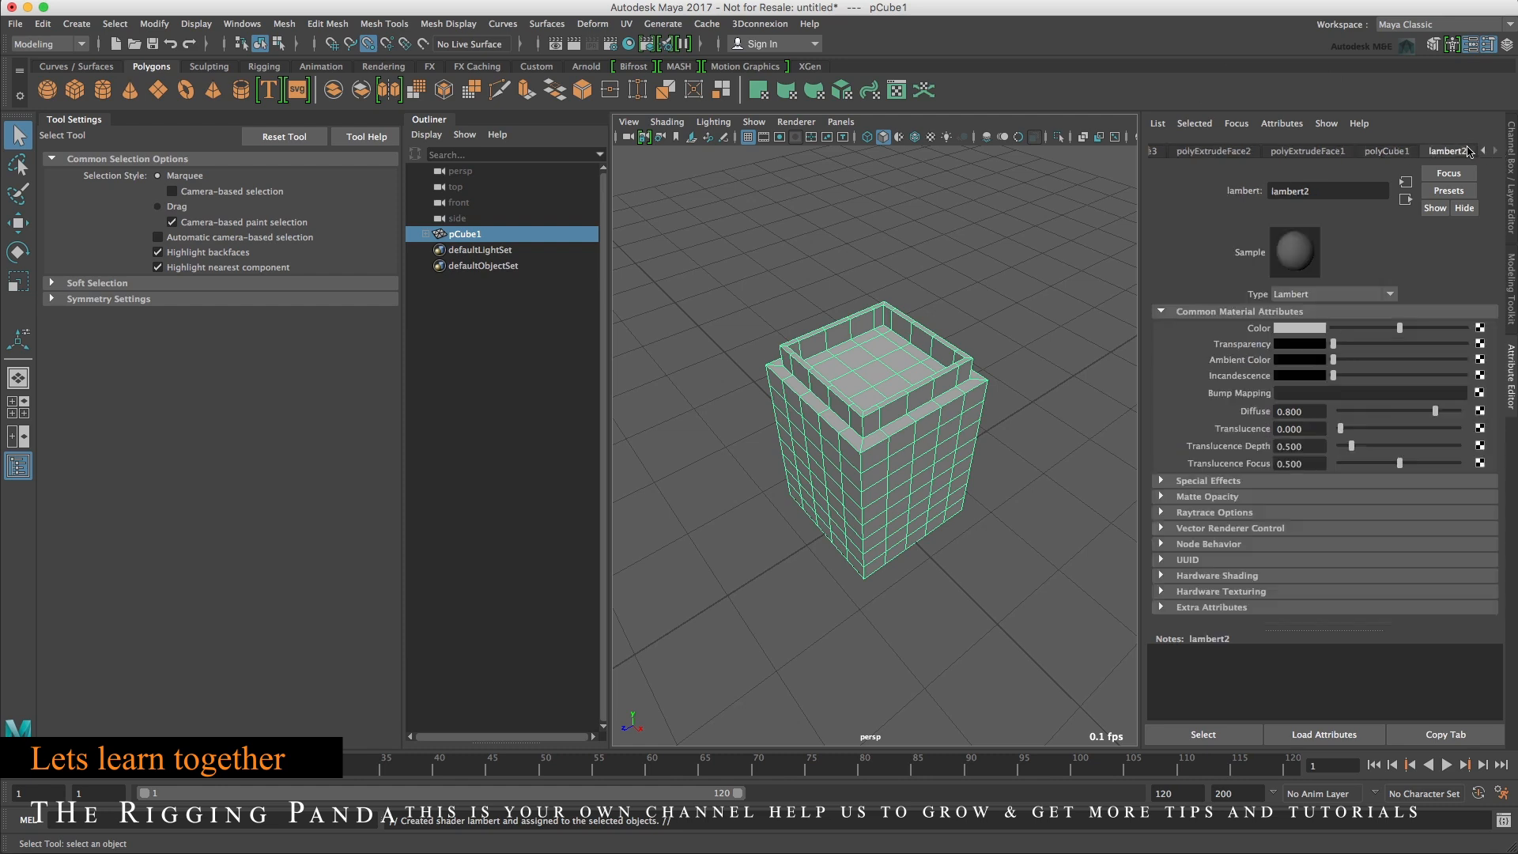
pyautogui.doubleClick(1328, 191)
pyautogui.write('Building01_Base_Lambert')
pyautogui.press('Return')
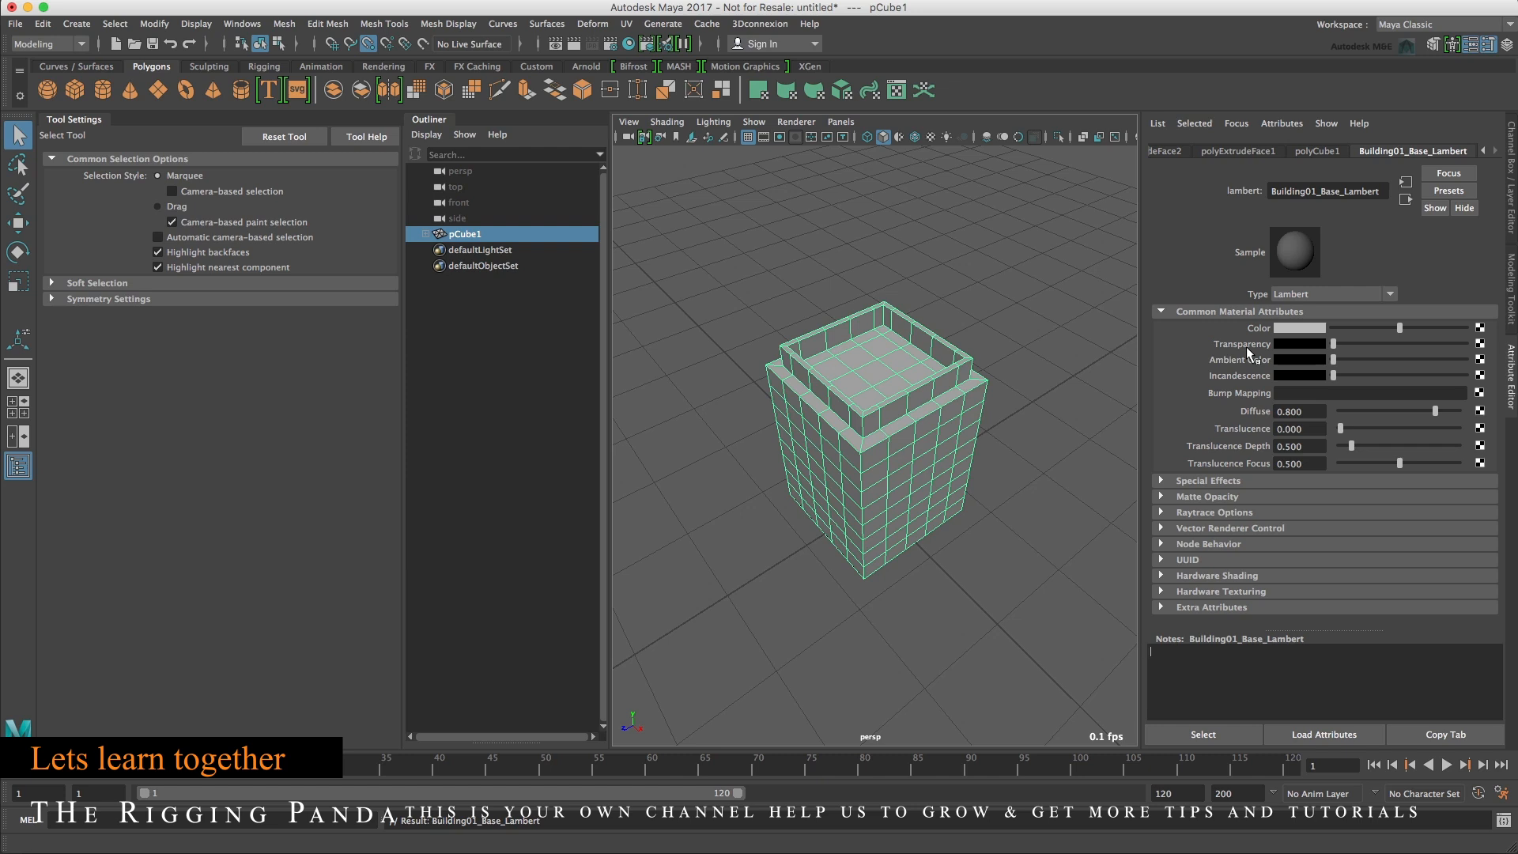
# Set the Building01_Base_Lambert material's color to orange.
pyautogui.click(1319, 328)
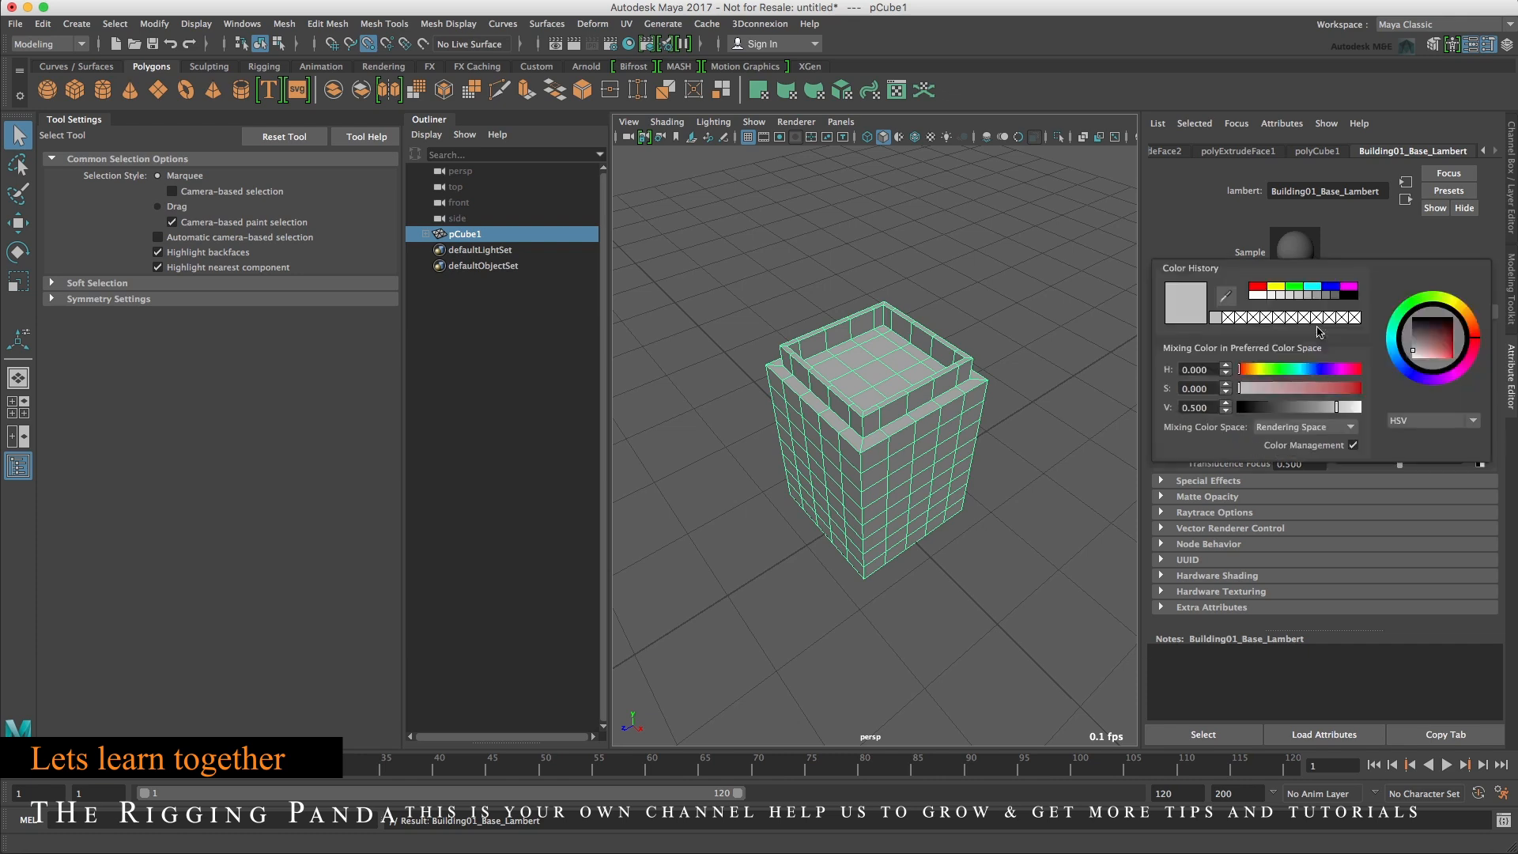
pyautogui.moveTo(1250, 370); pyautogui.dragTo(1351, 395)
pyautogui.moveTo(1255, 367); pyautogui.dragTo(1251, 370)
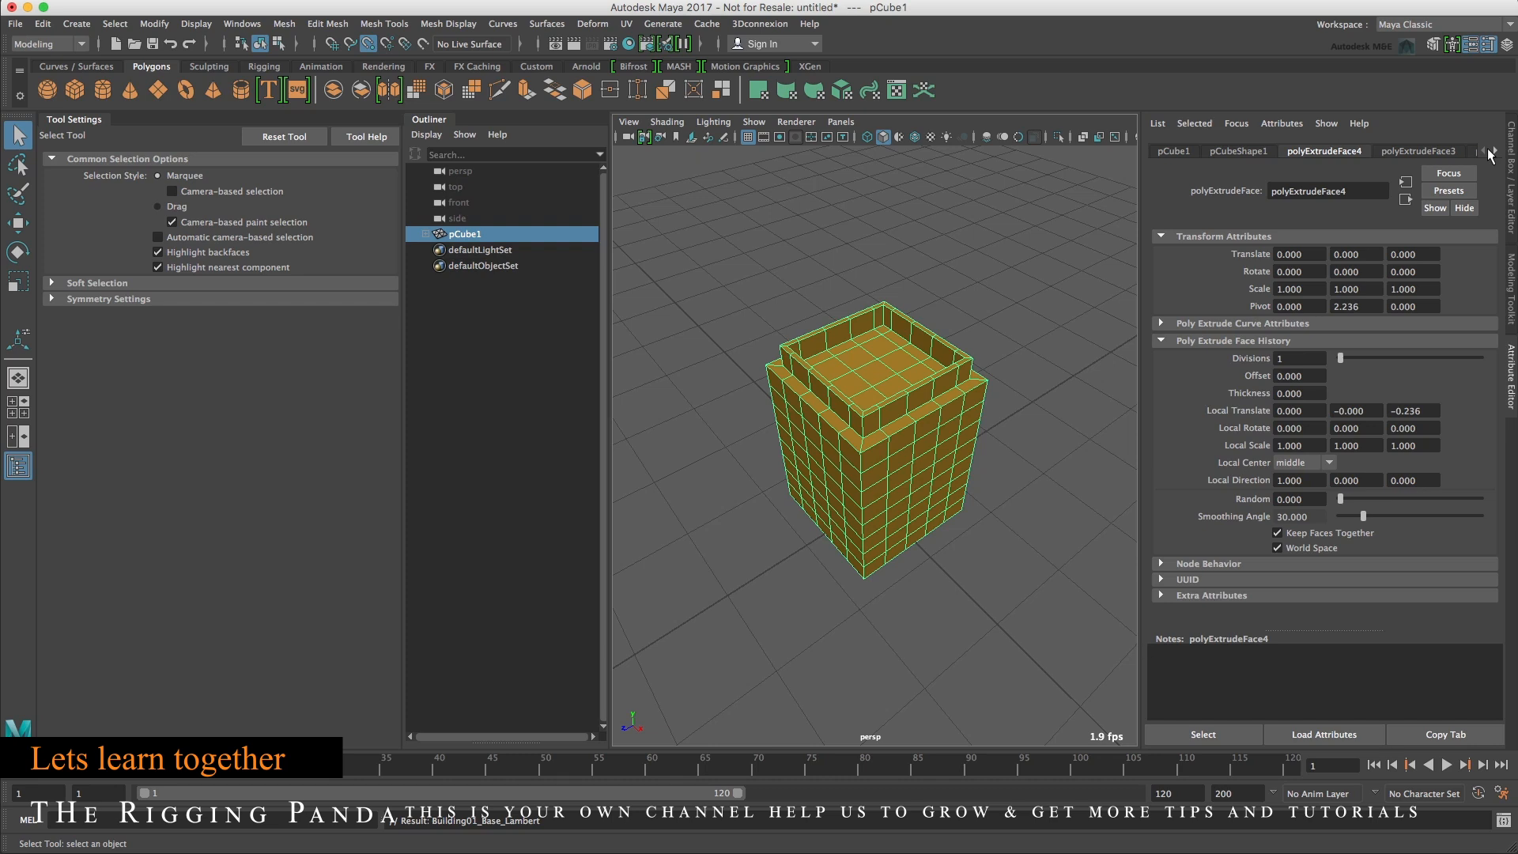
# Toggle the side panels, ending with the Channel Box shown.
pyautogui.click(1511, 172)
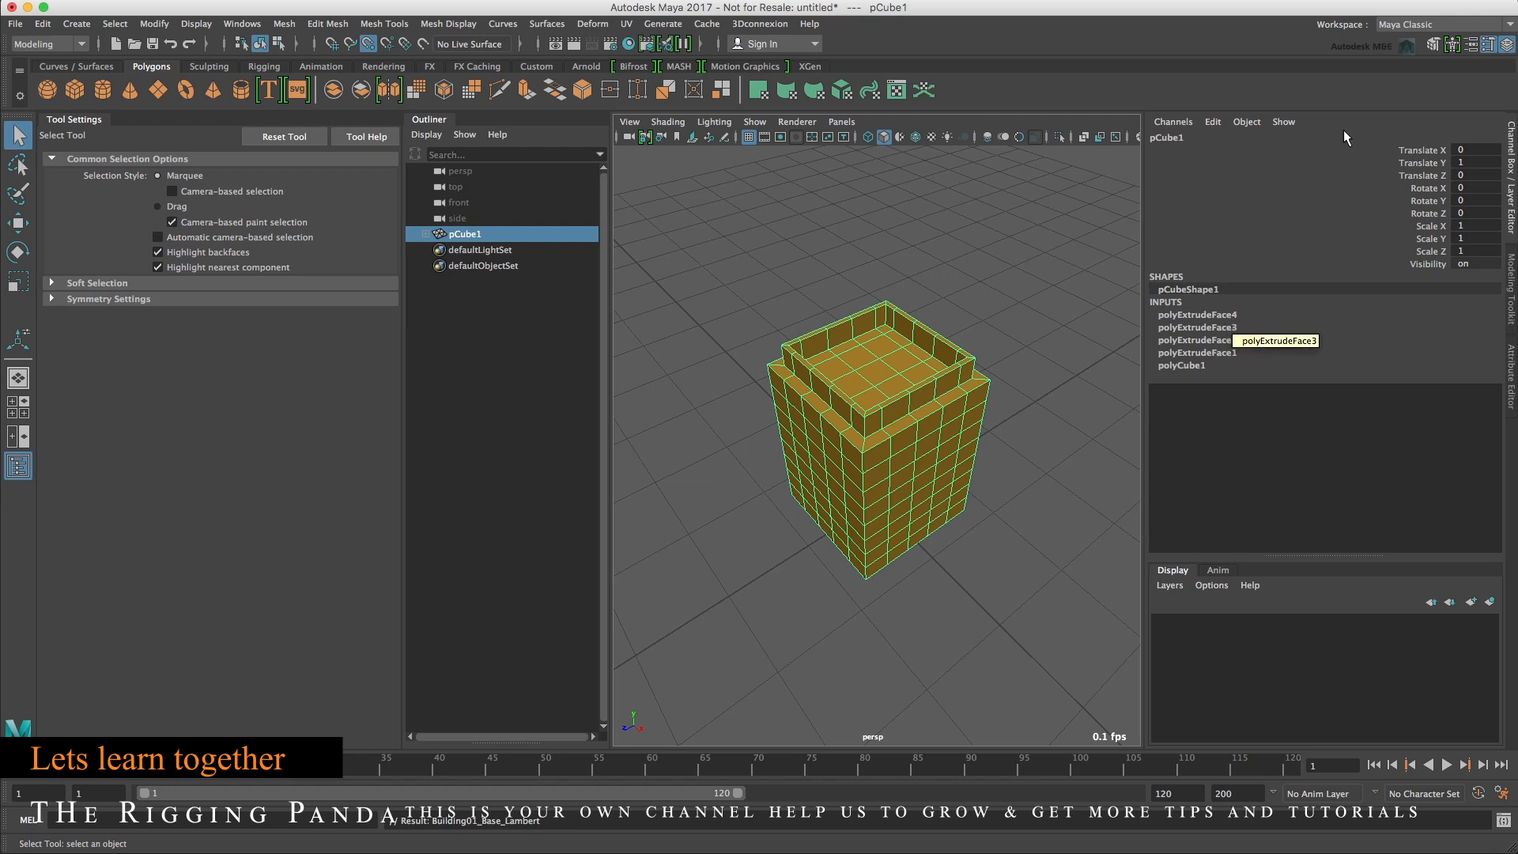
pyautogui.click(1488, 46)
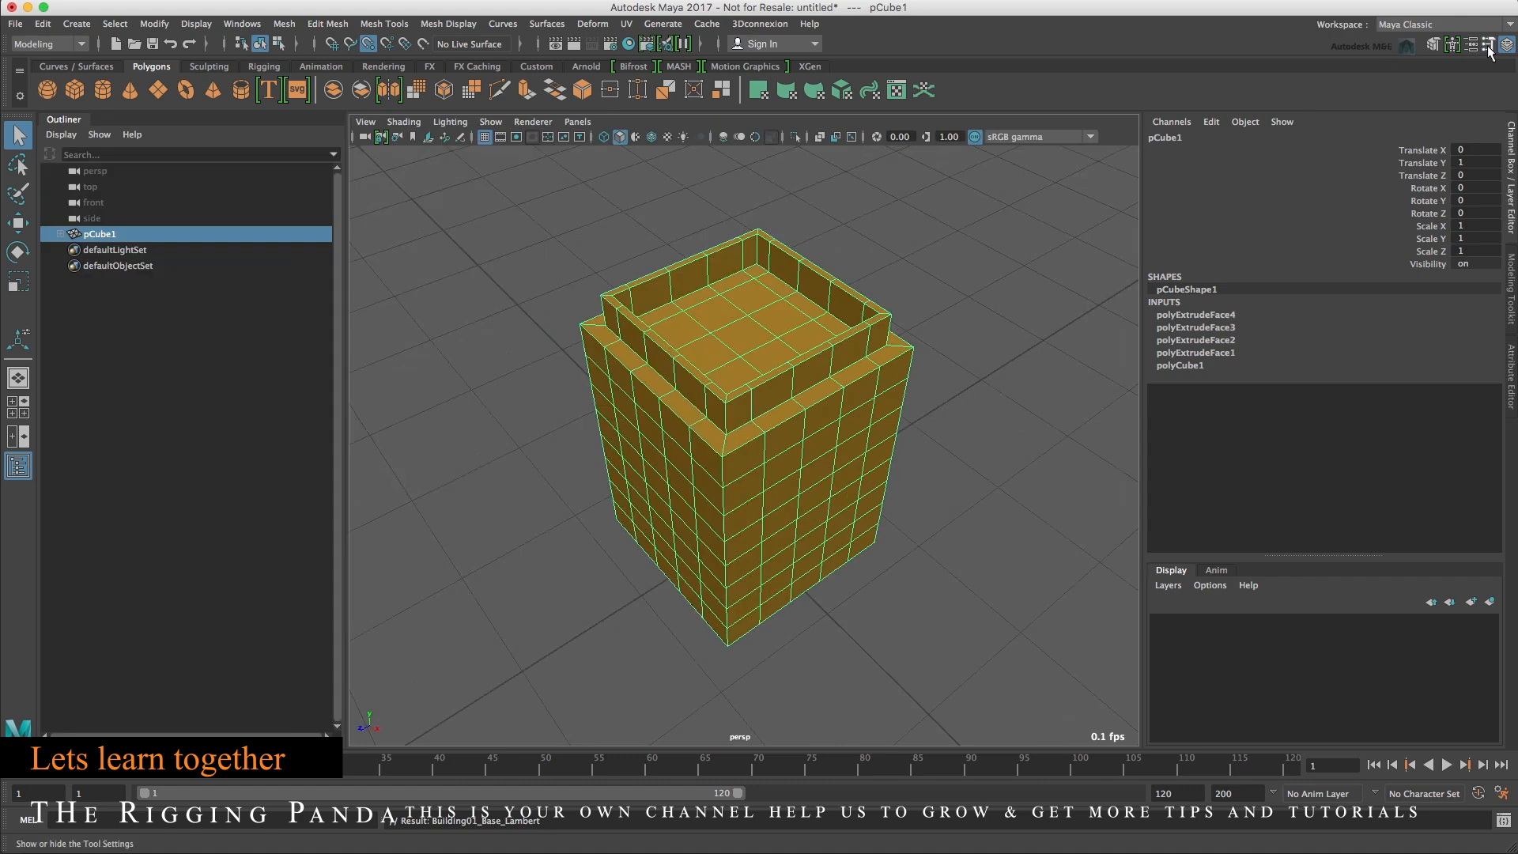
pyautogui.click(1488, 46)
pyautogui.click(1488, 46)
pyautogui.click(1488, 46)
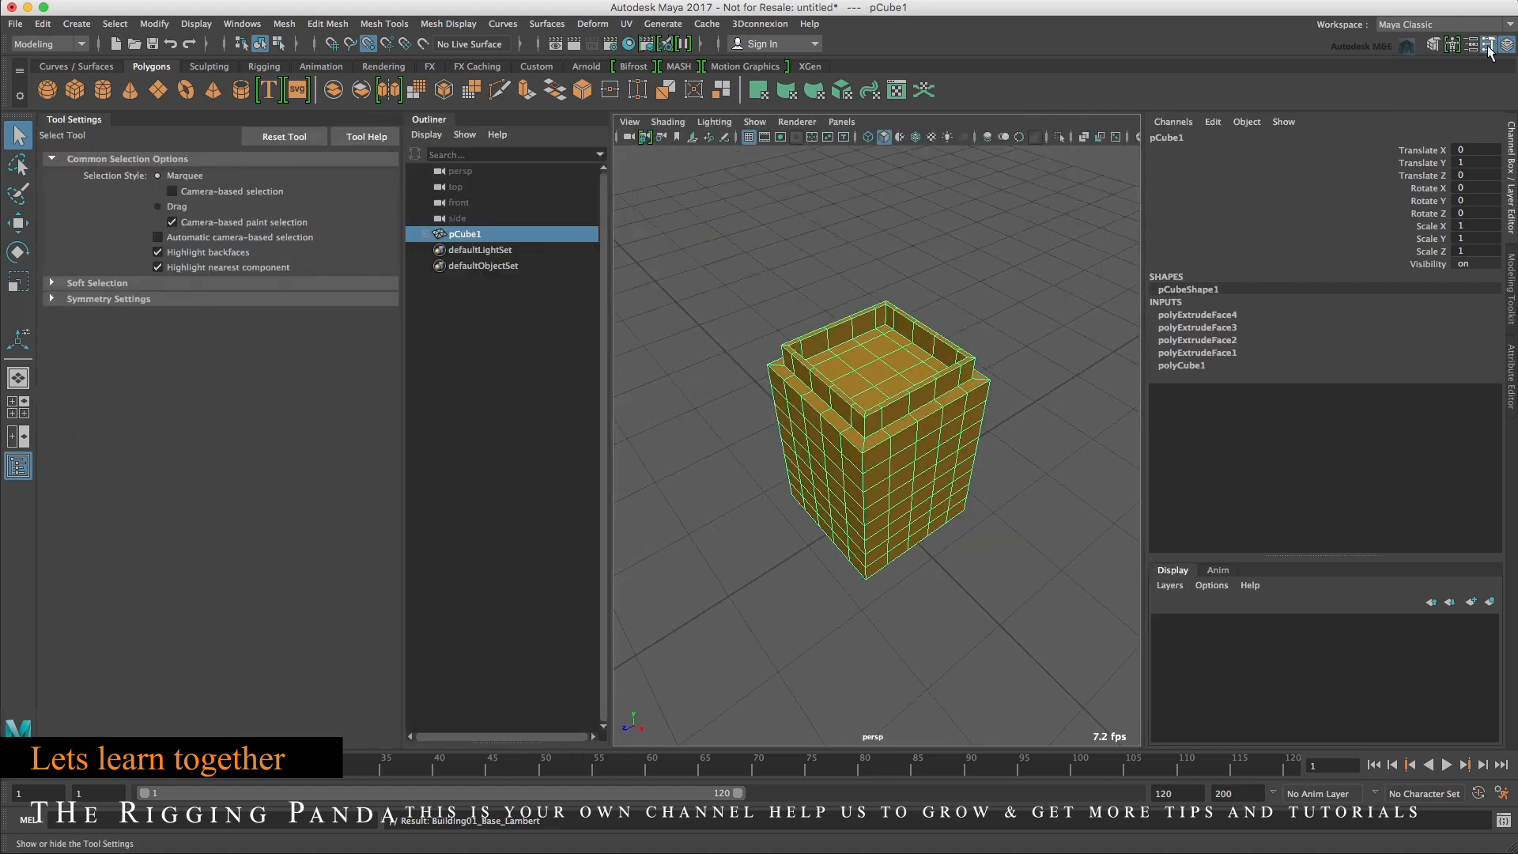
pyautogui.click(1471, 45)
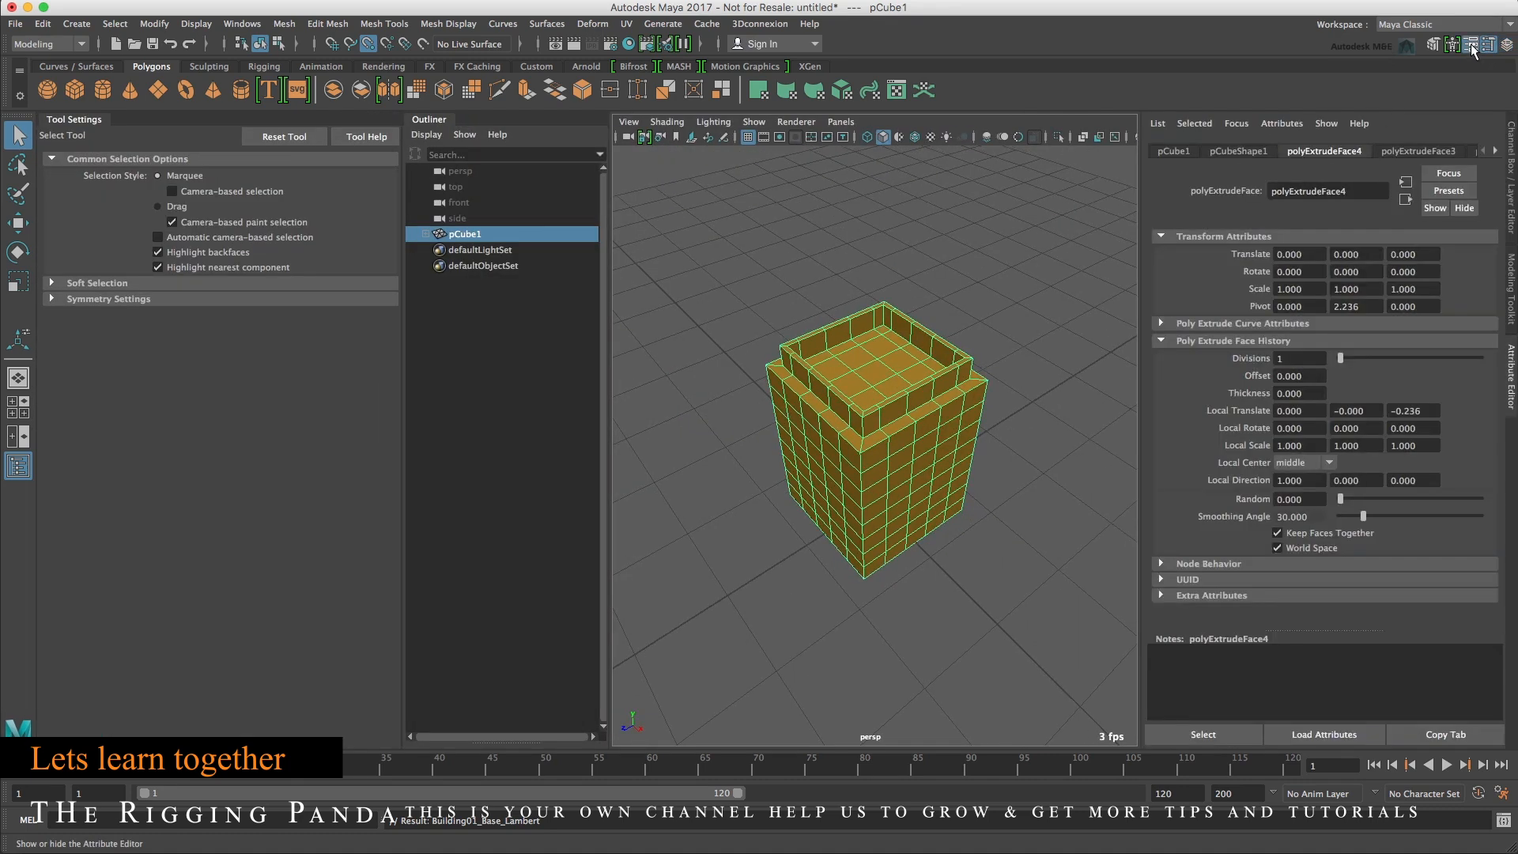
pyautogui.click(1470, 45)
pyautogui.click(1470, 44)
pyautogui.click(1470, 44)
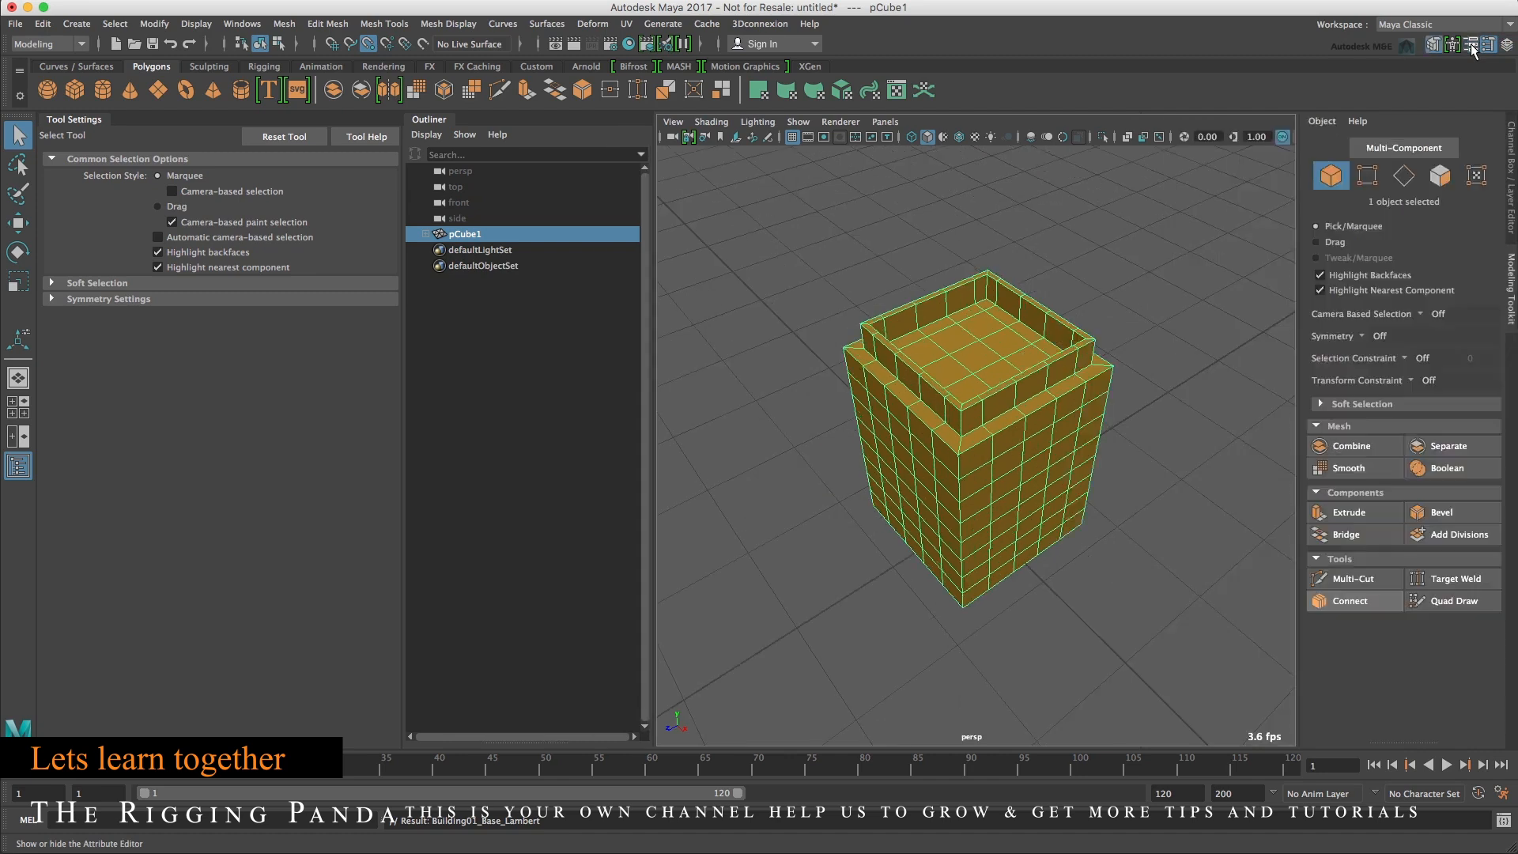
pyautogui.click(1436, 46)
pyautogui.click(1436, 46)
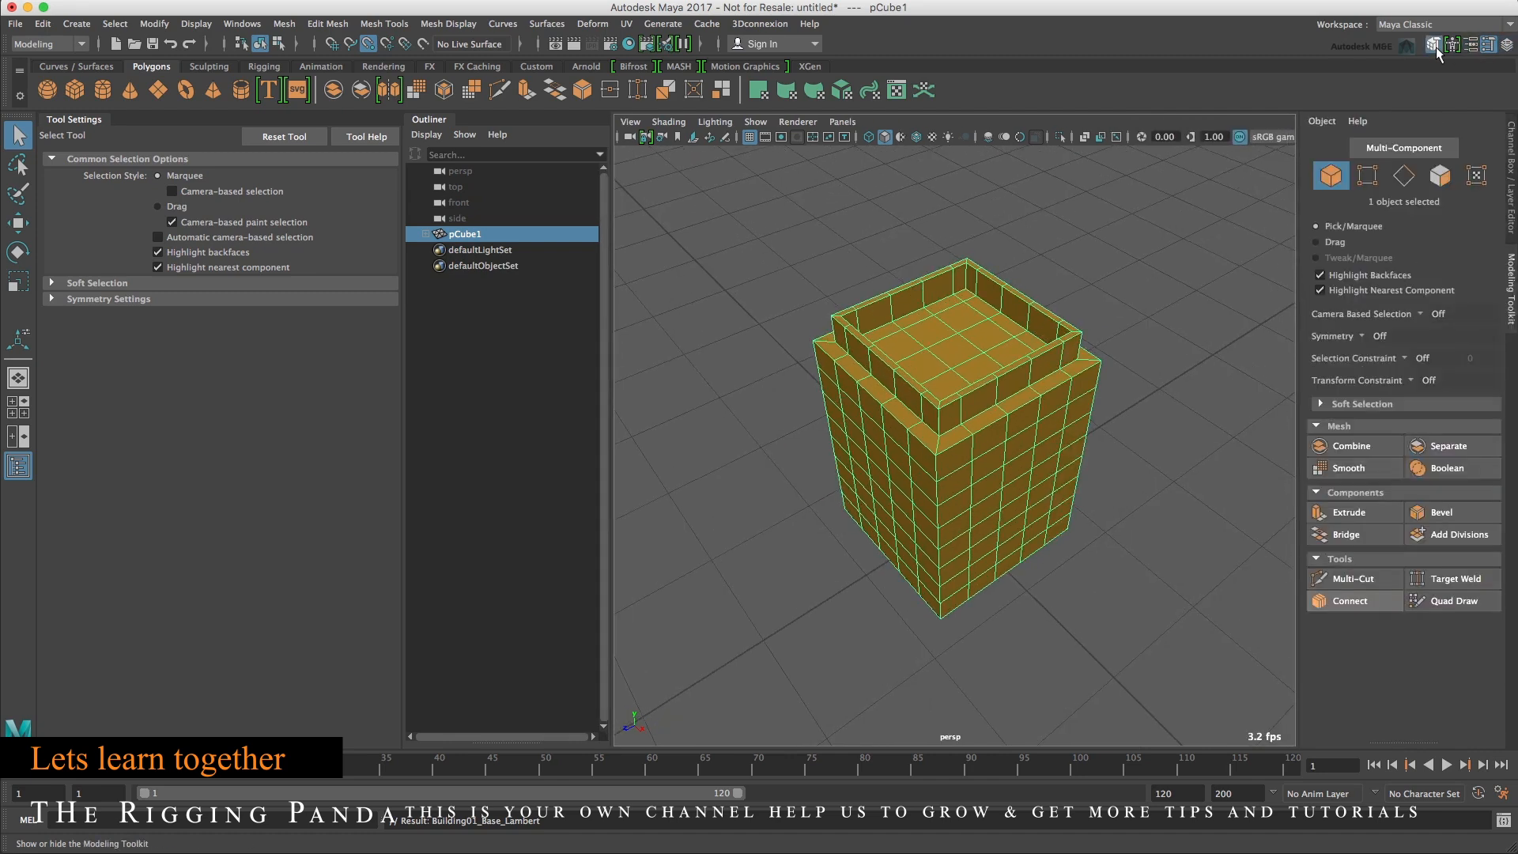
pyautogui.click(1506, 45)
pyautogui.click(1506, 45)
pyautogui.click(1506, 45)
pyautogui.click(1506, 45)
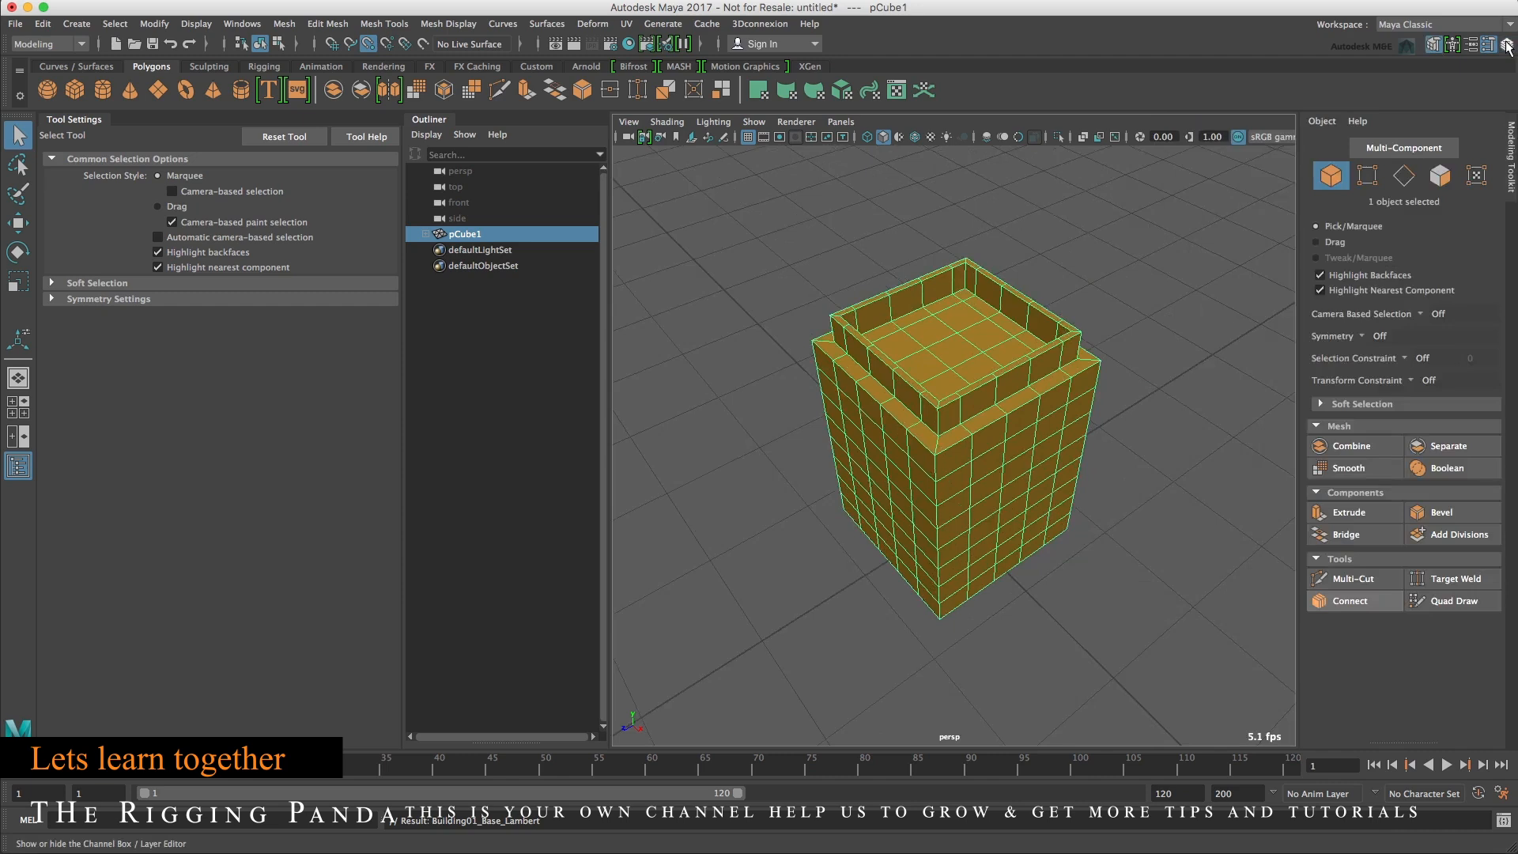
pyautogui.click(1506, 45)
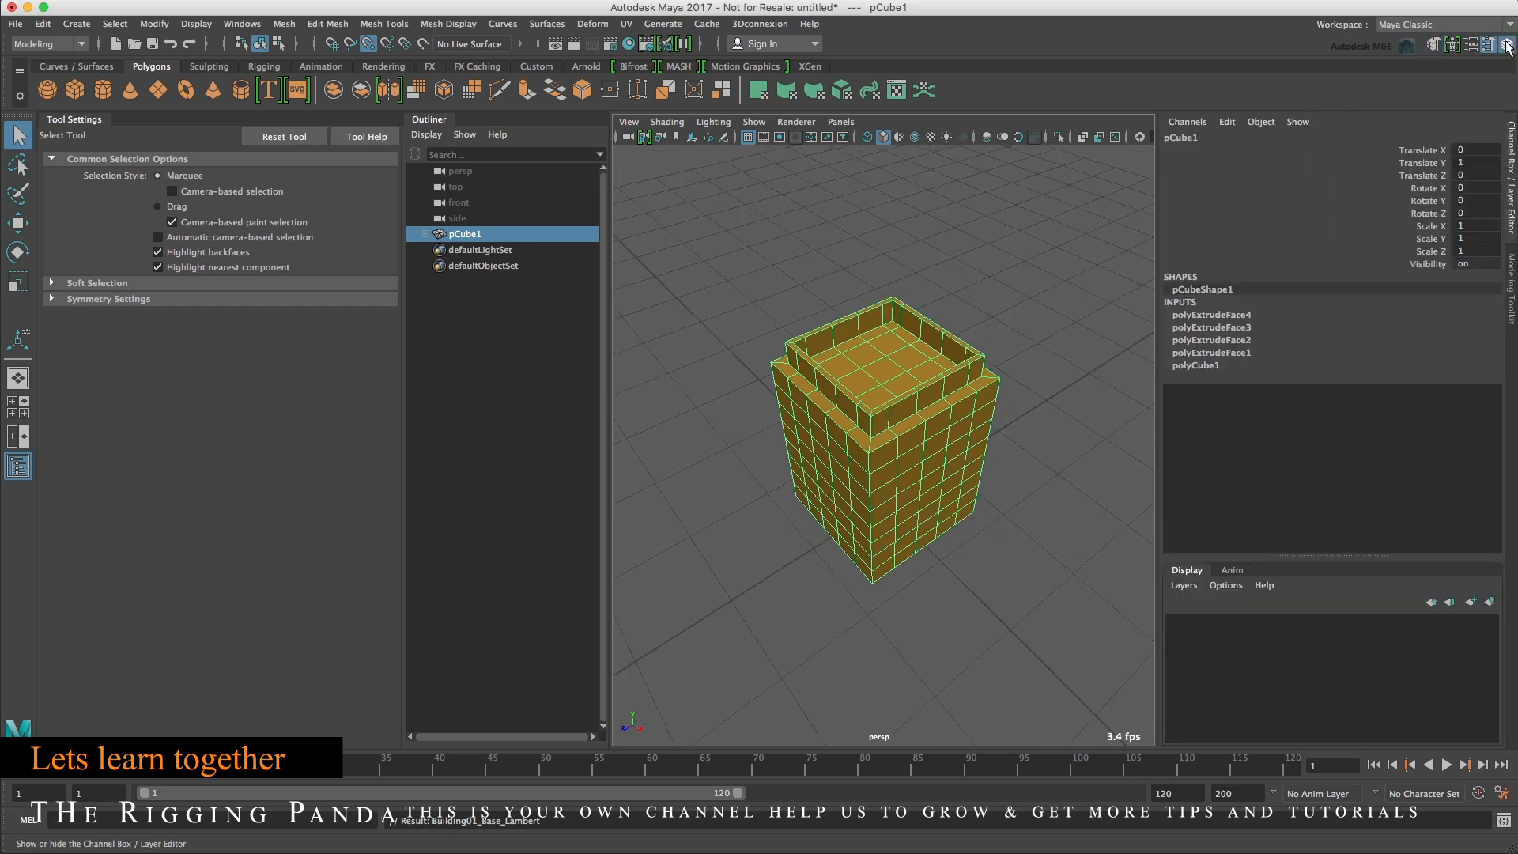
# Try sliding the second extrusion's Local Translate Z value, then undo the change.
pyautogui.click(1208, 341)
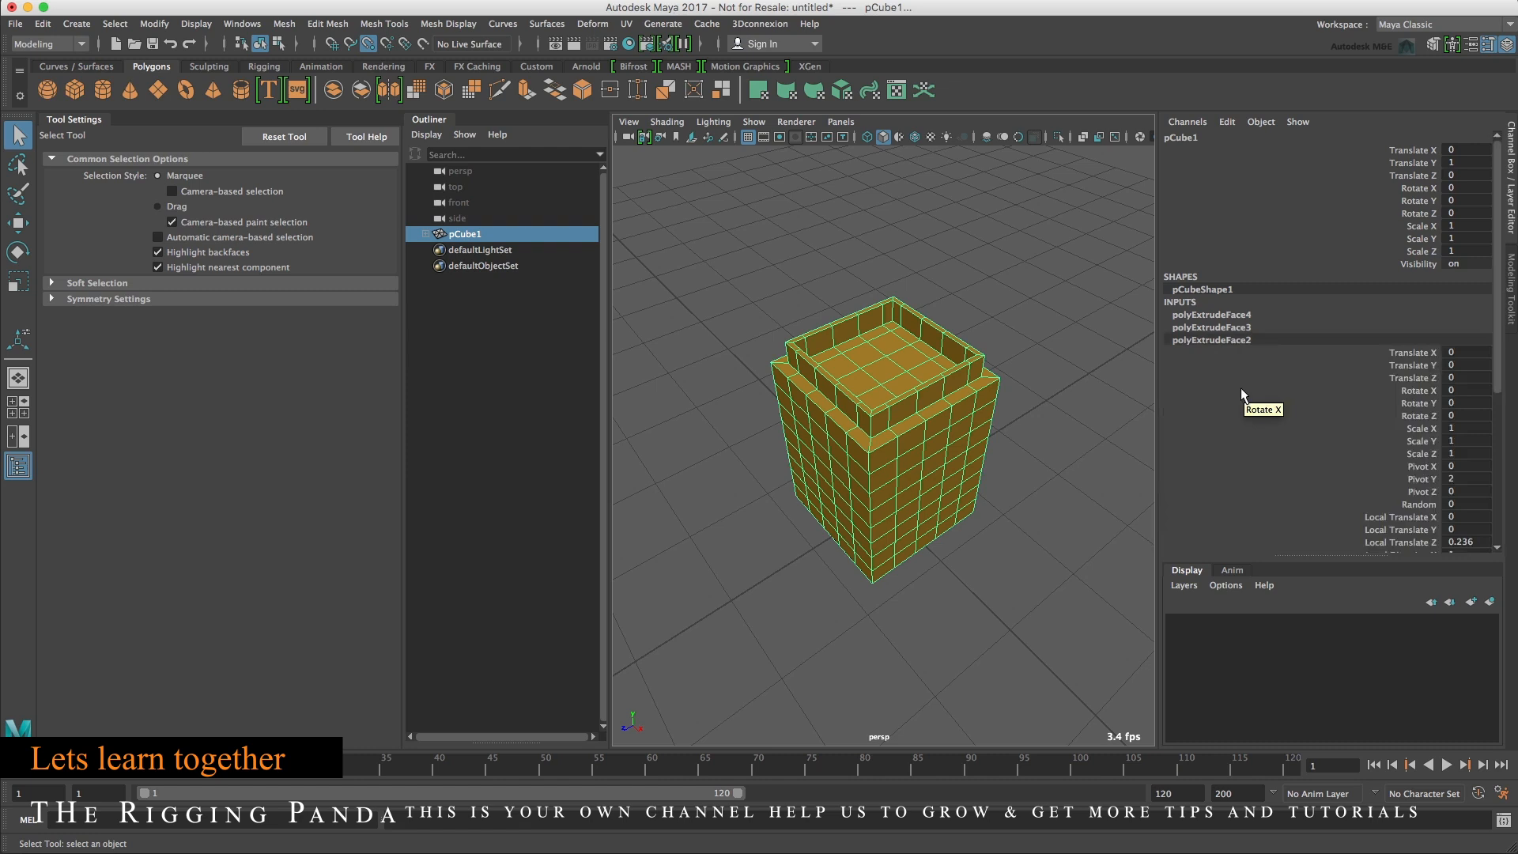
pyautogui.scroll(-5, 1241, 387)
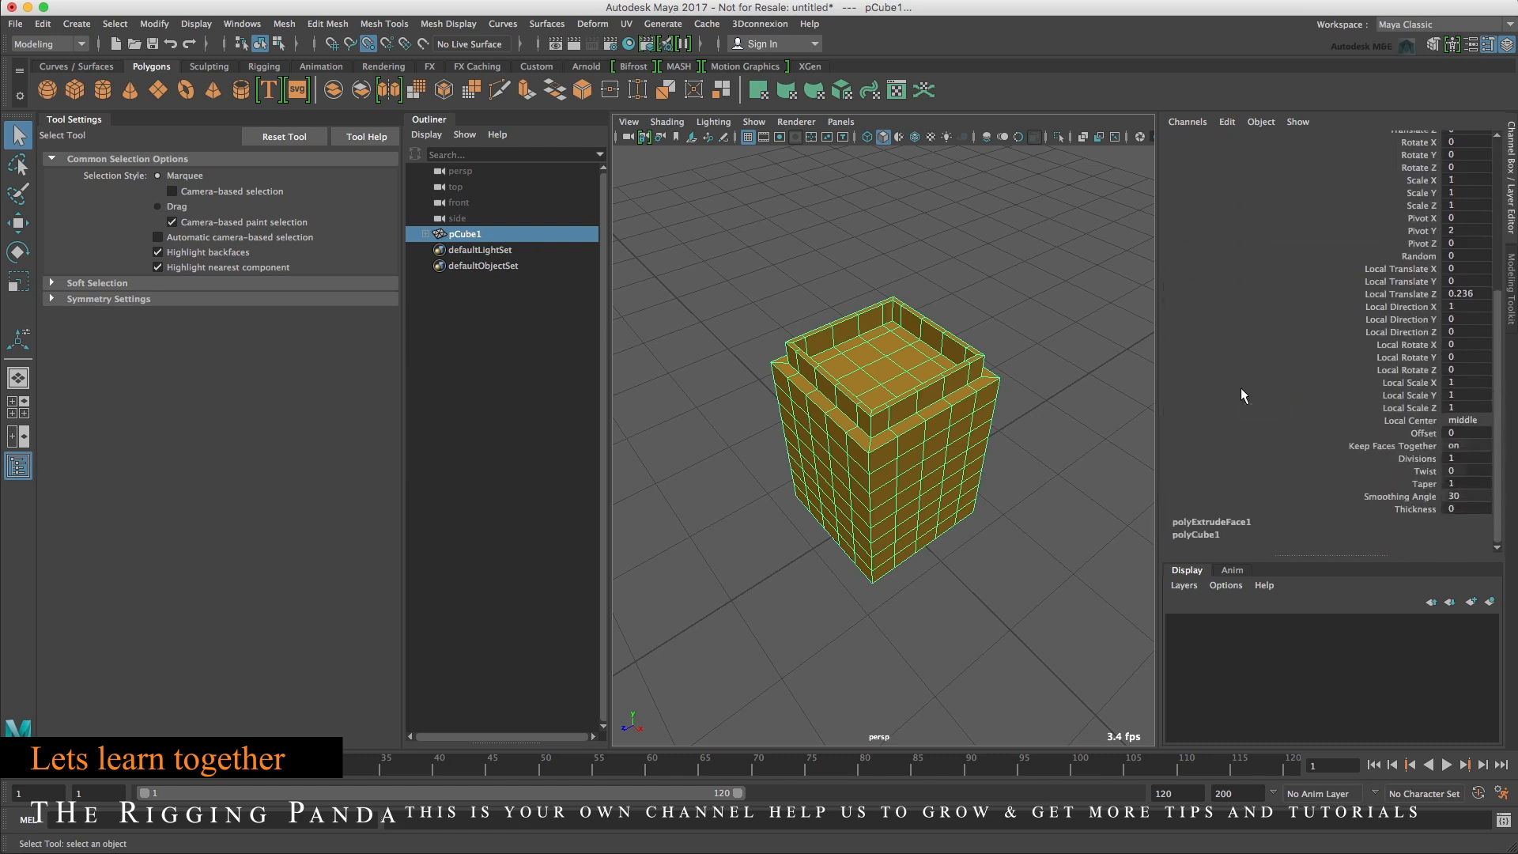
pyautogui.scroll(1, 1240, 387)
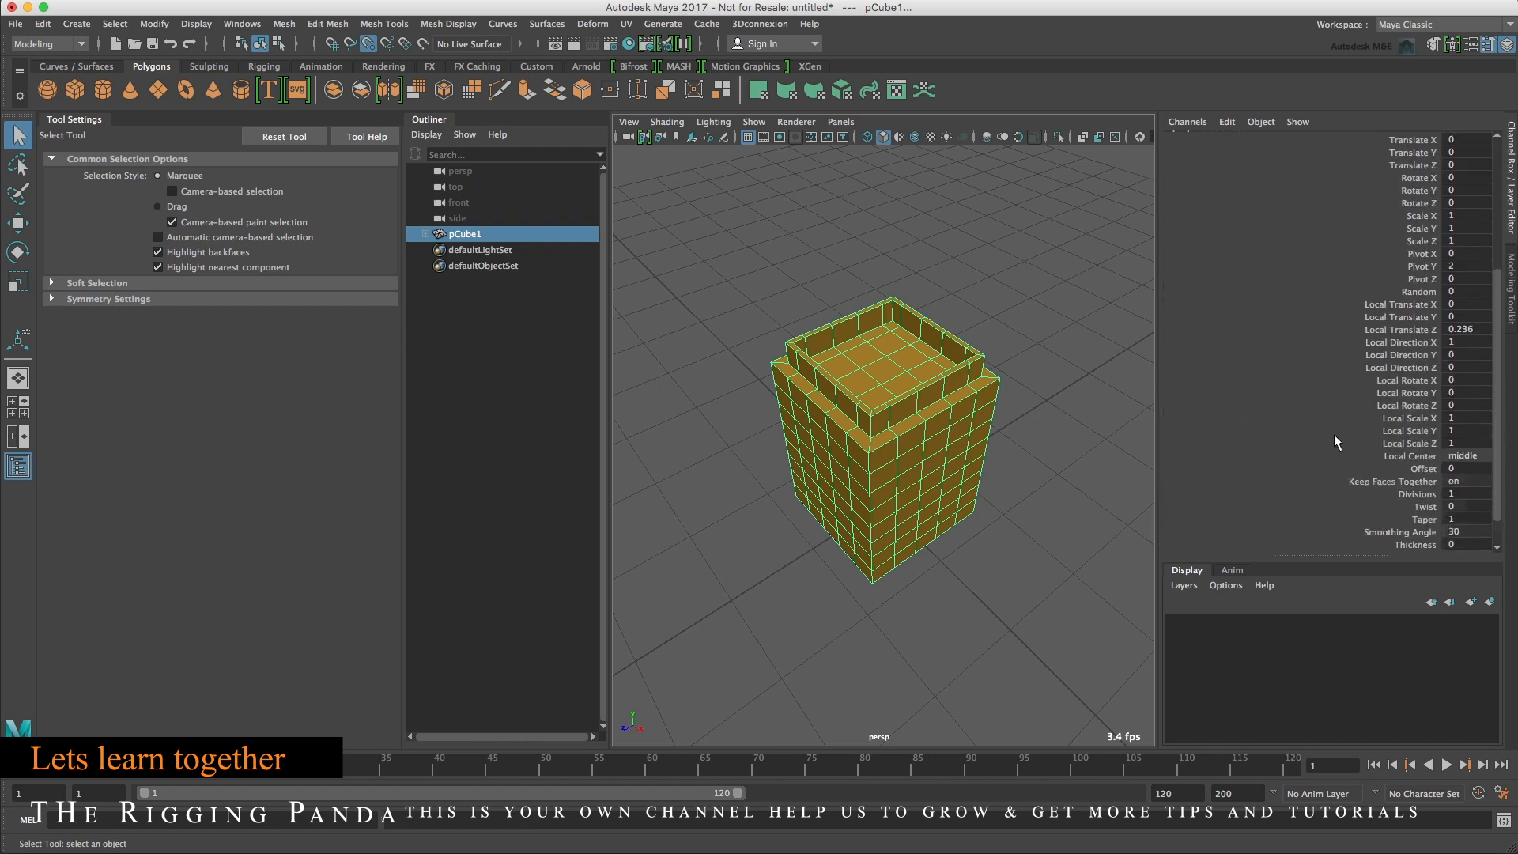
pyautogui.scroll(-1, 1341, 448)
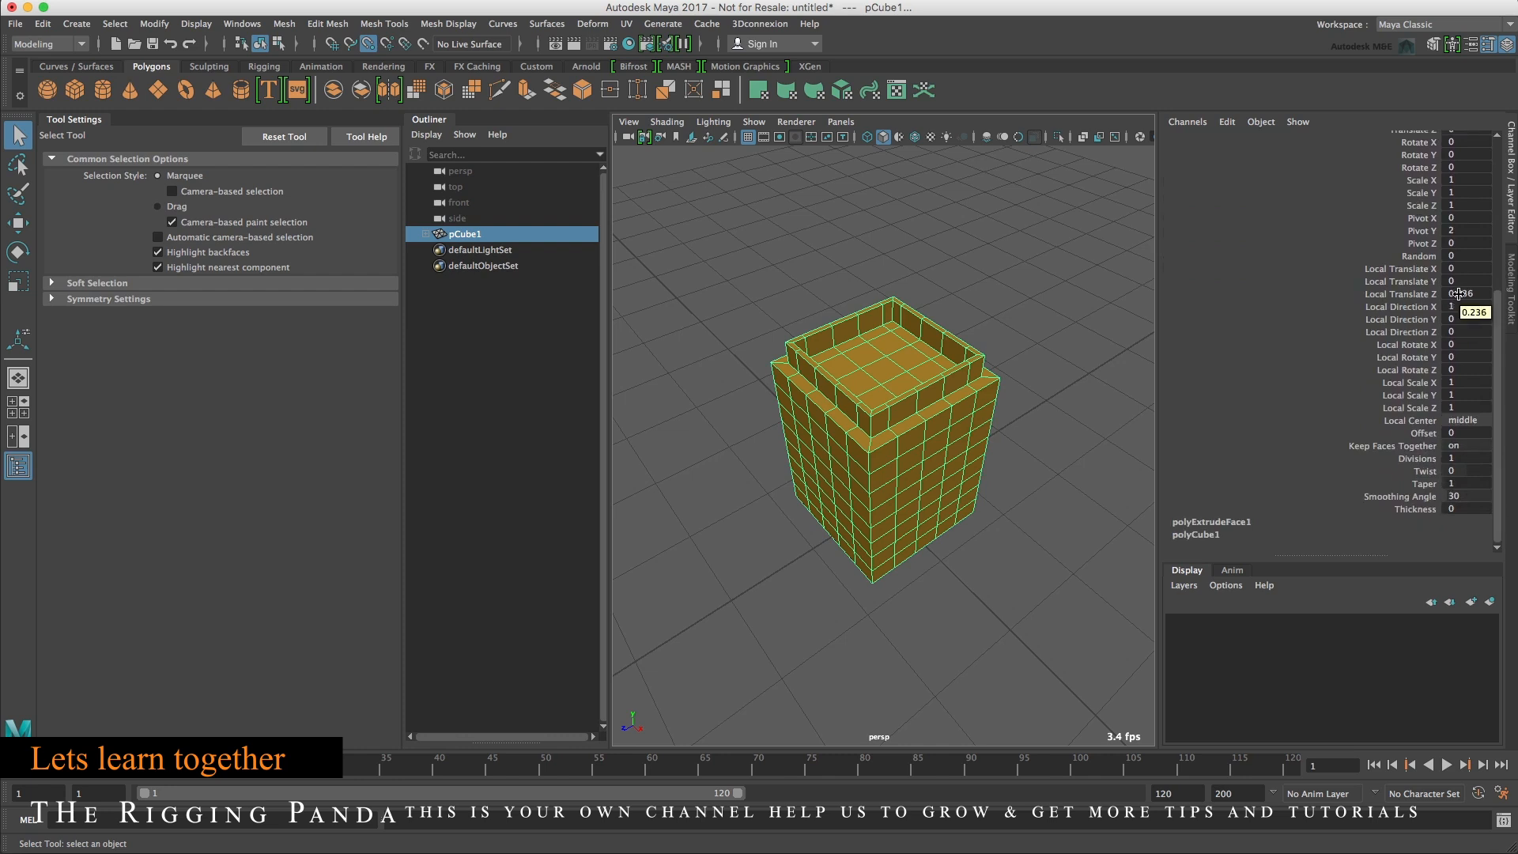
pyautogui.click(1423, 295)
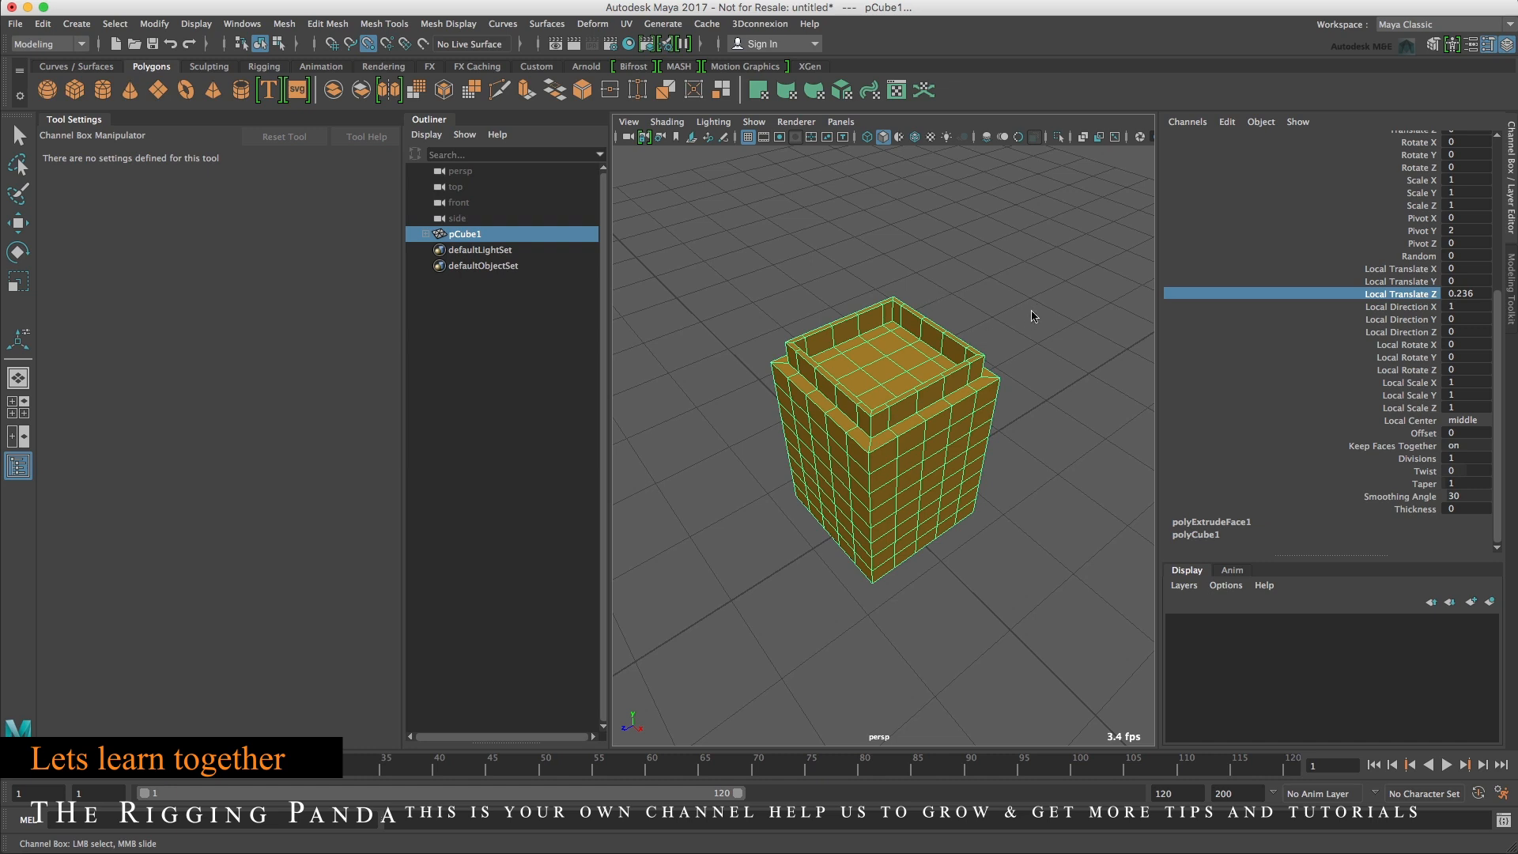
pyautogui.moveTo(1058, 303); pyautogui.dragTo(1061, 304, button='middle')
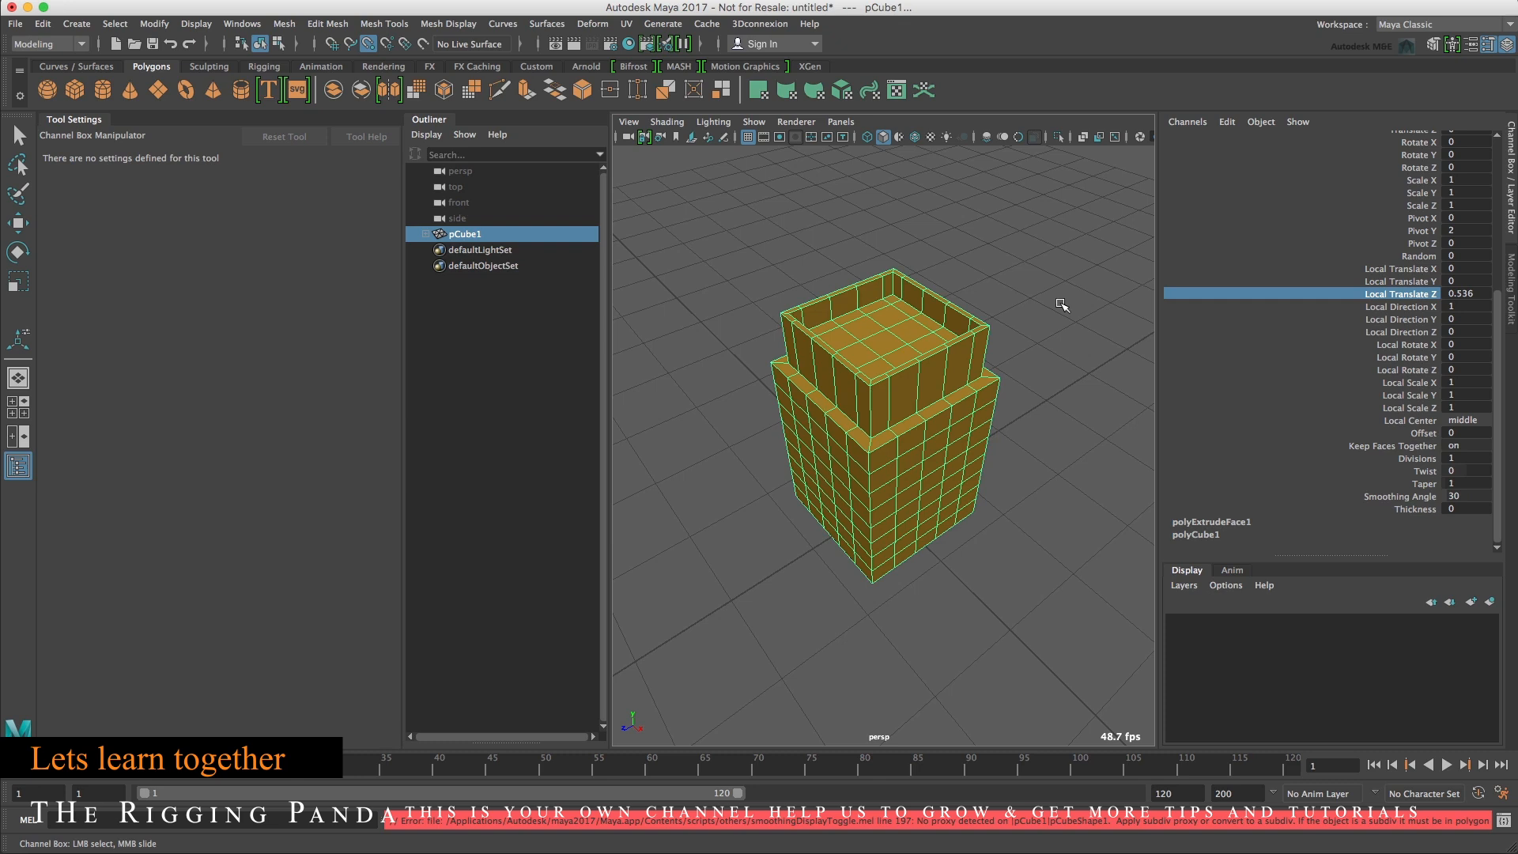
pyautogui.hotkey('ctrl', 'z')
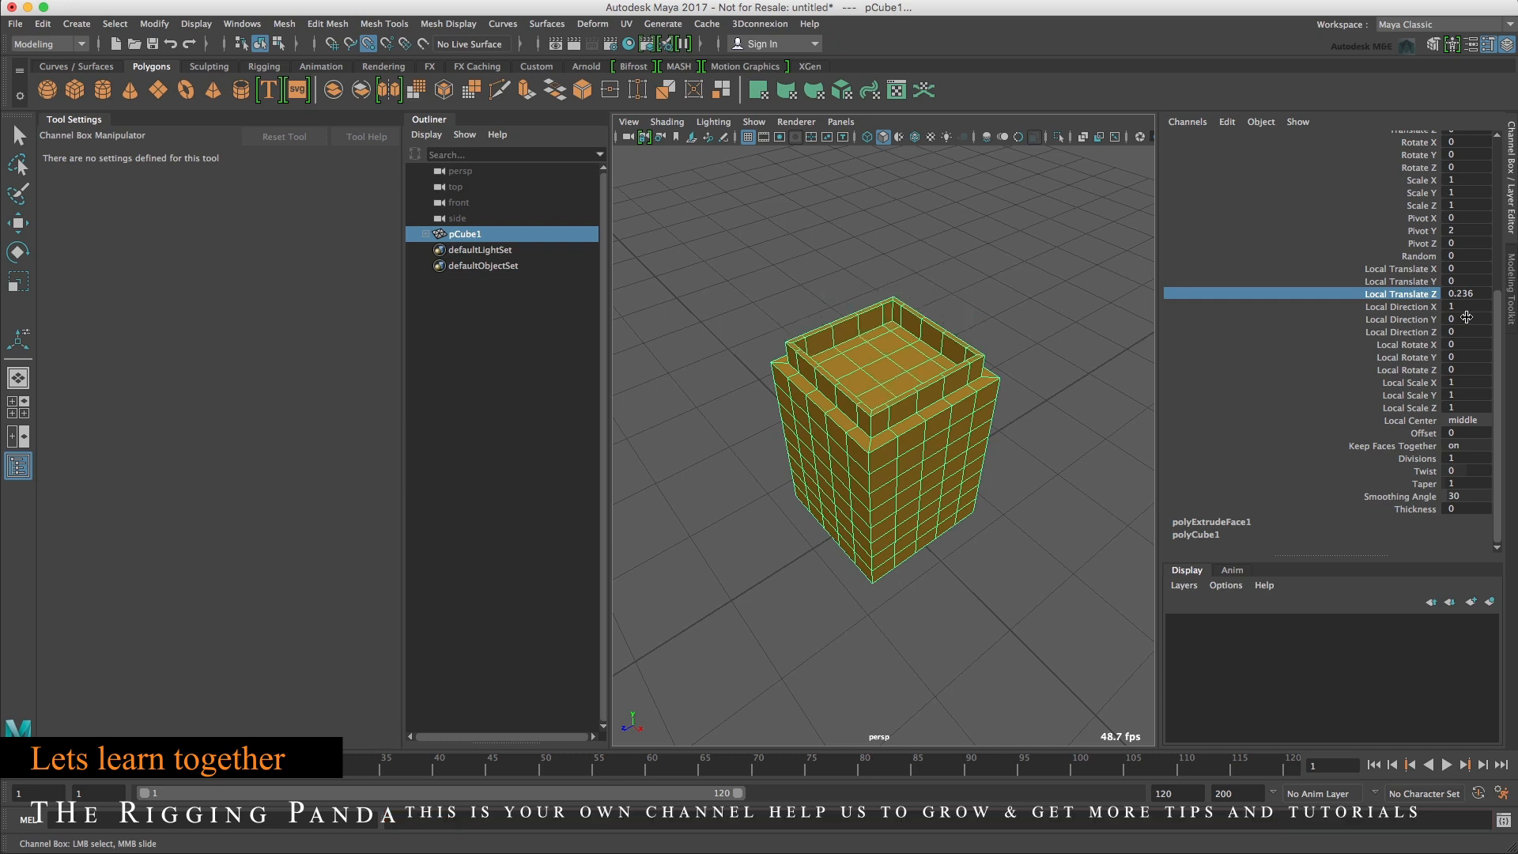
# Delete the cube's construction history.
pyautogui.click(1471, 45)
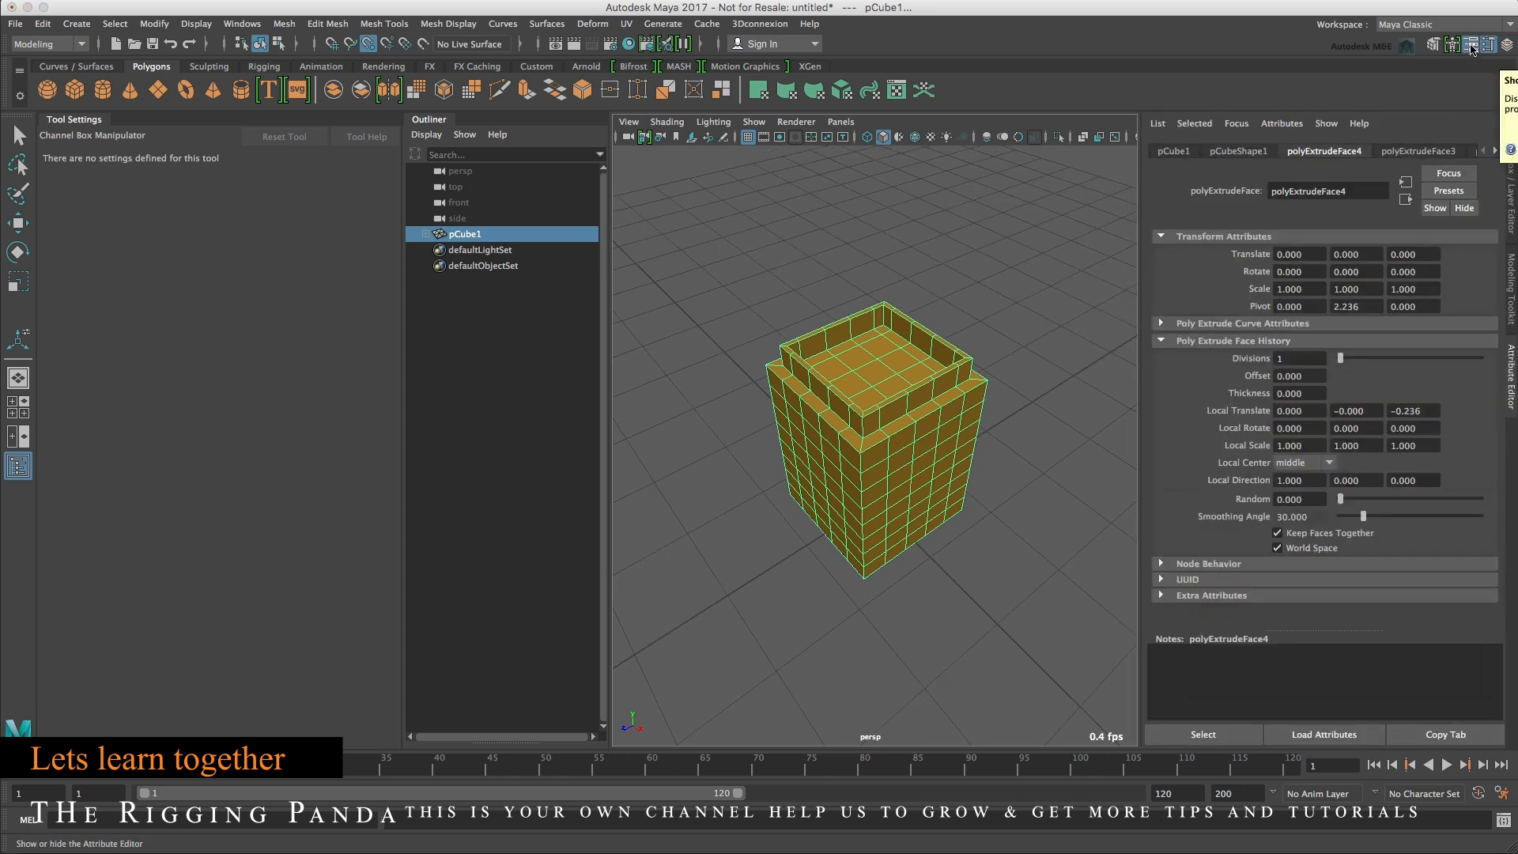
pyautogui.click(45, 27)
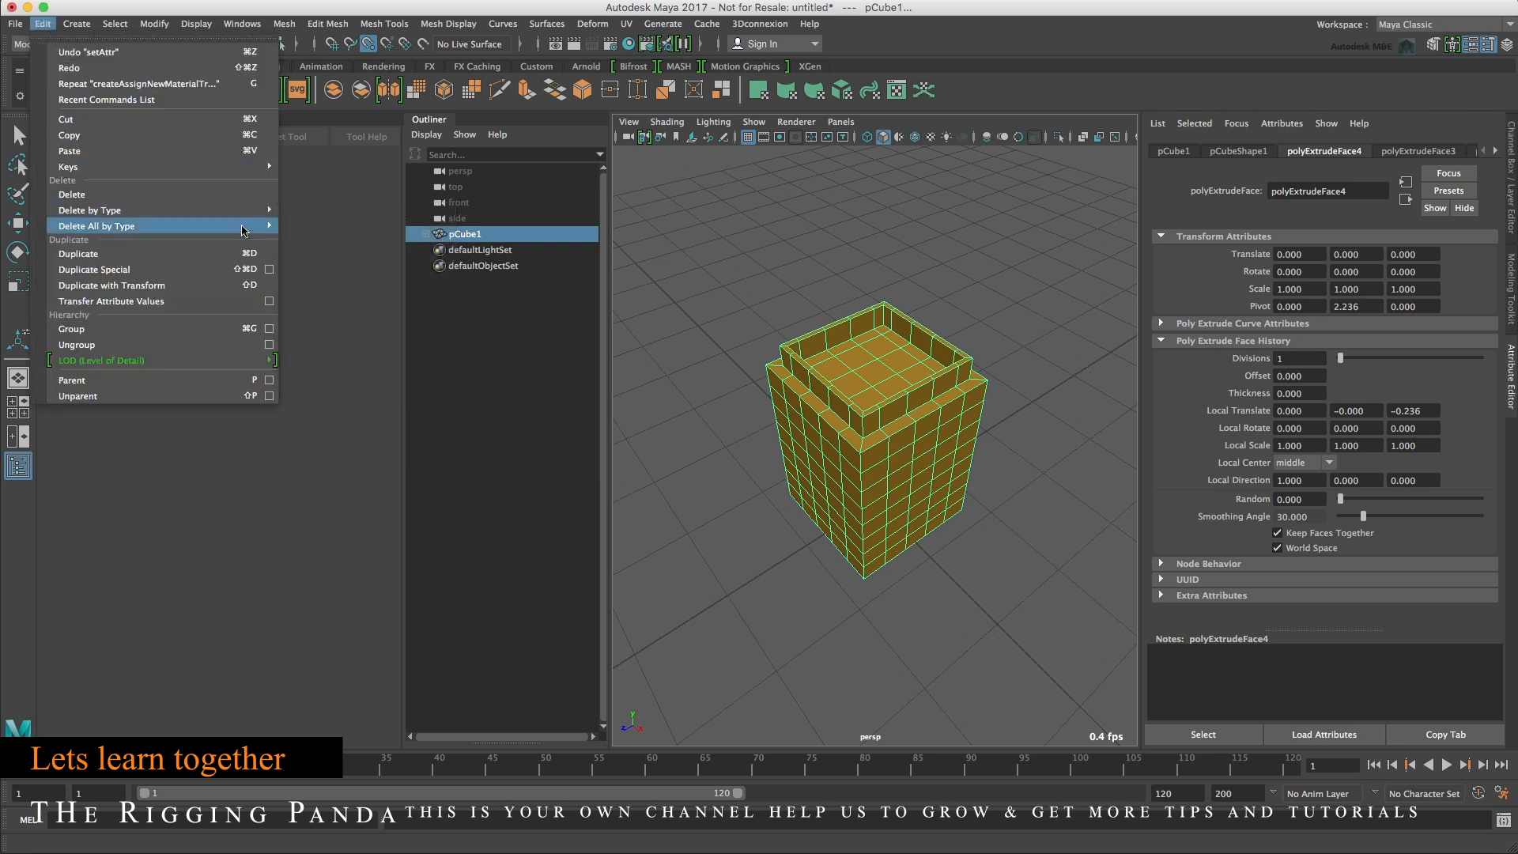
pyautogui.moveTo(245, 211)
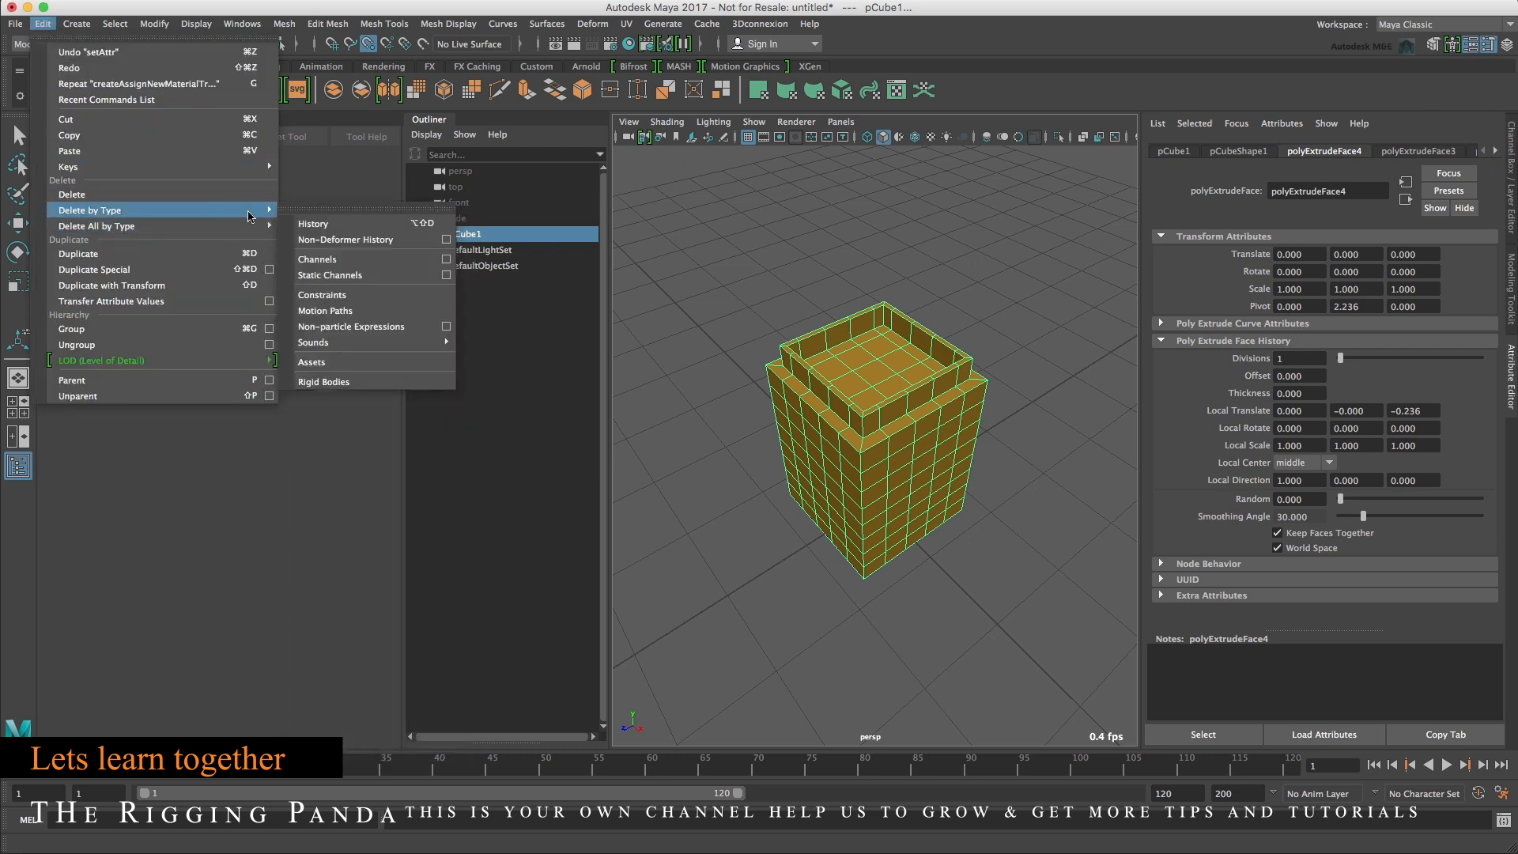
pyautogui.click(342, 225)
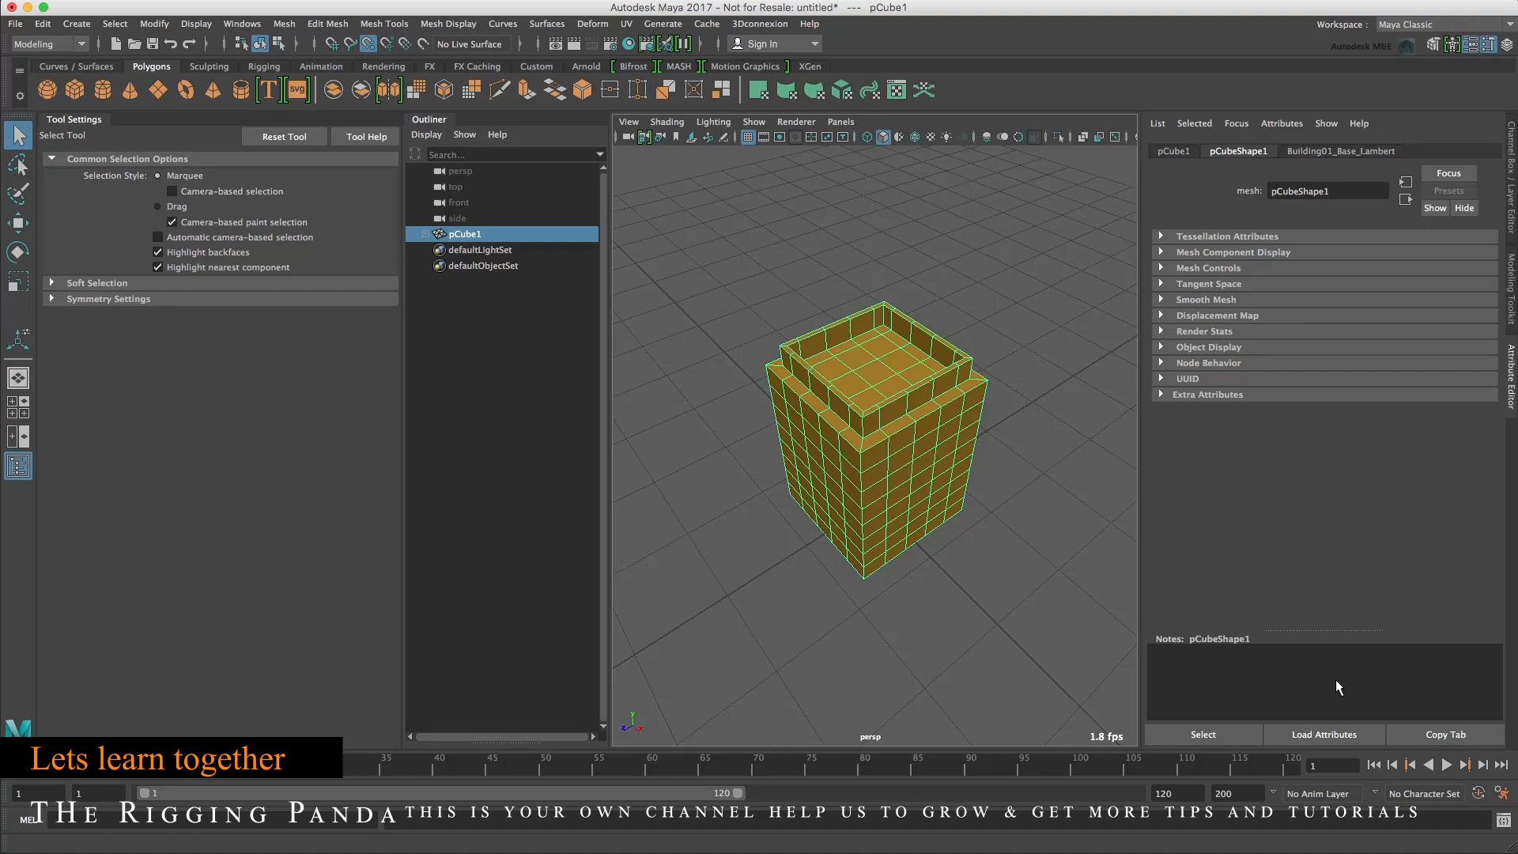
# Turn on symmetry in the Modeling Toolkit and set it to Object X.
pyautogui.click(1431, 45)
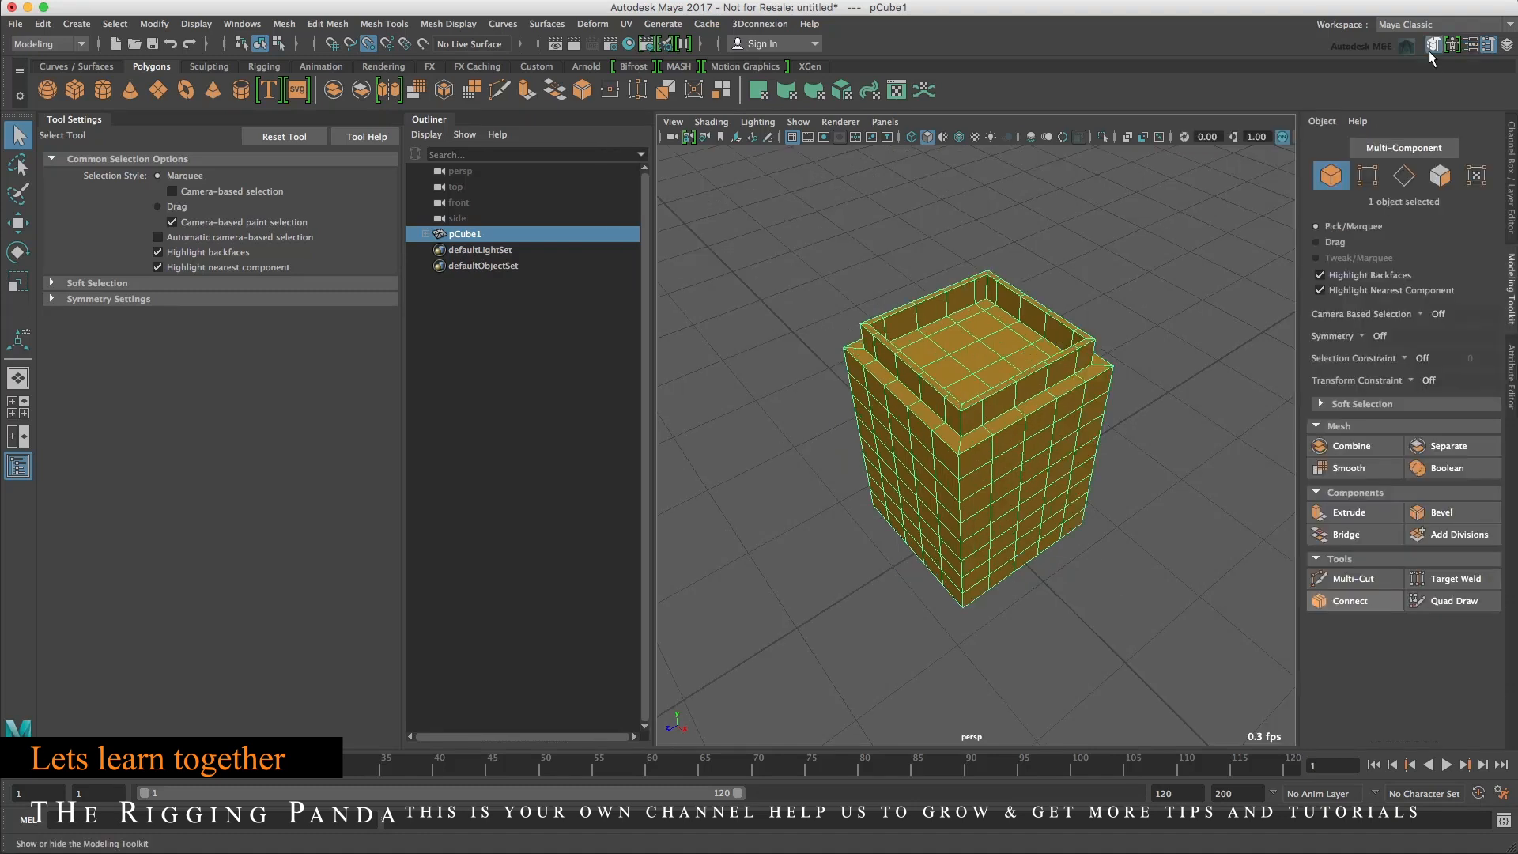
pyautogui.click(1362, 336)
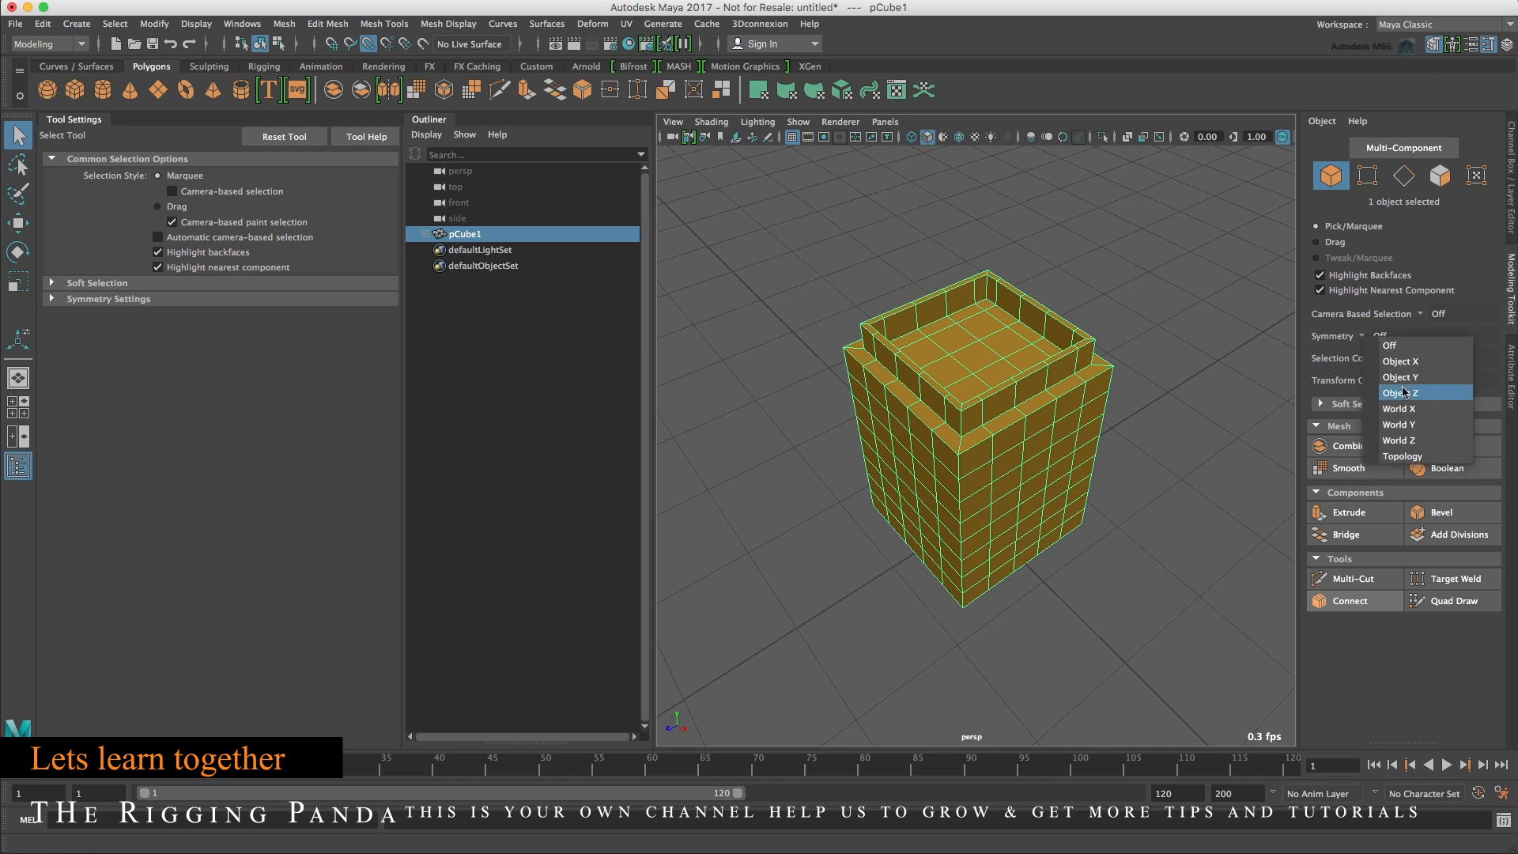
pyautogui.click(1404, 393)
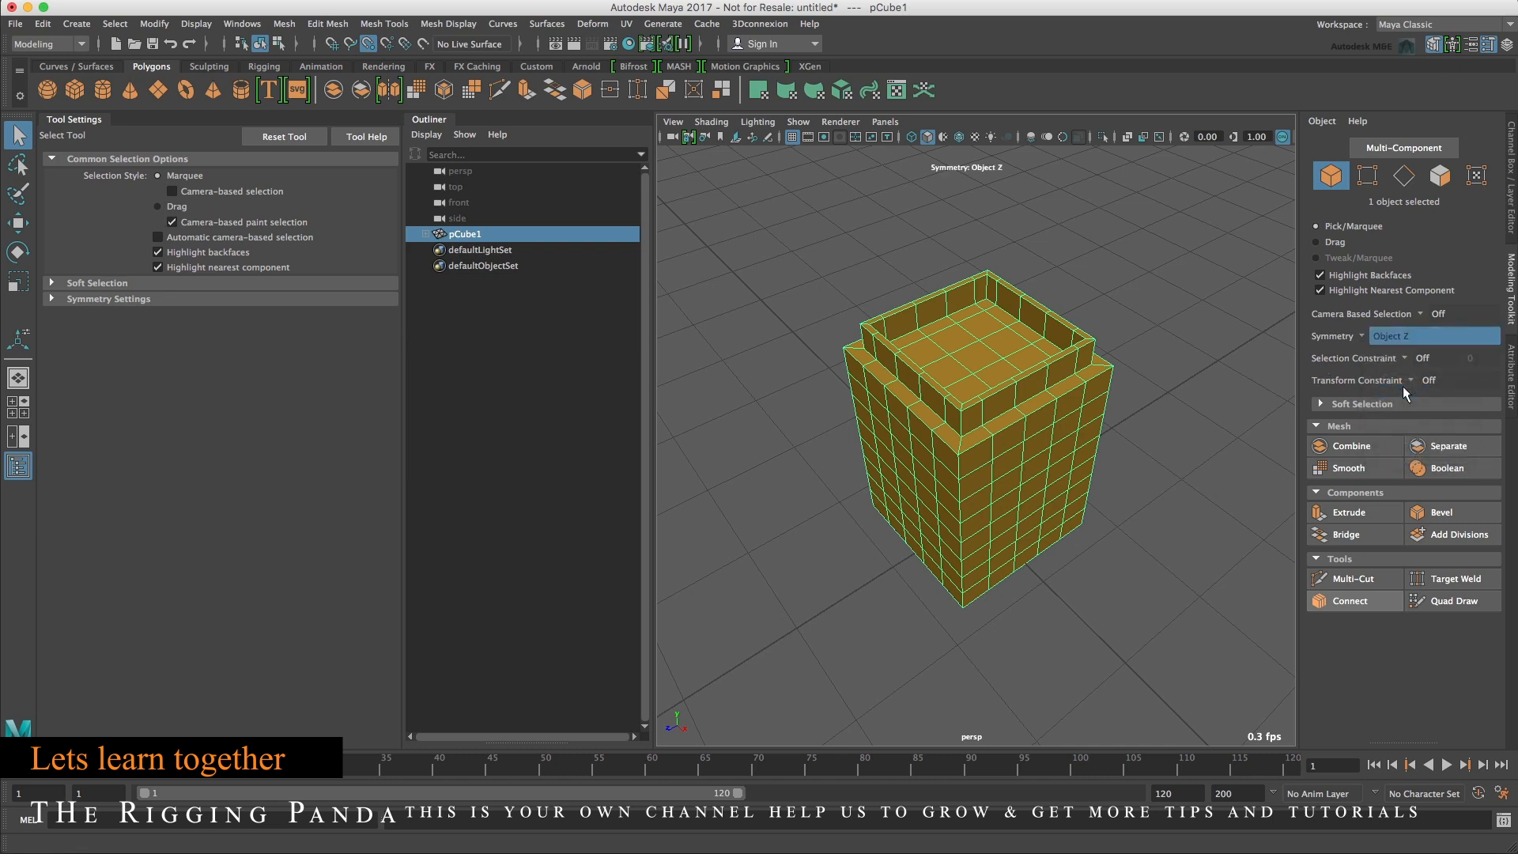
pyautogui.keyDown('alt'); pyautogui.moveTo(899, 554); pyautogui.dragTo(937, 512); pyautogui.keyUp('alt')
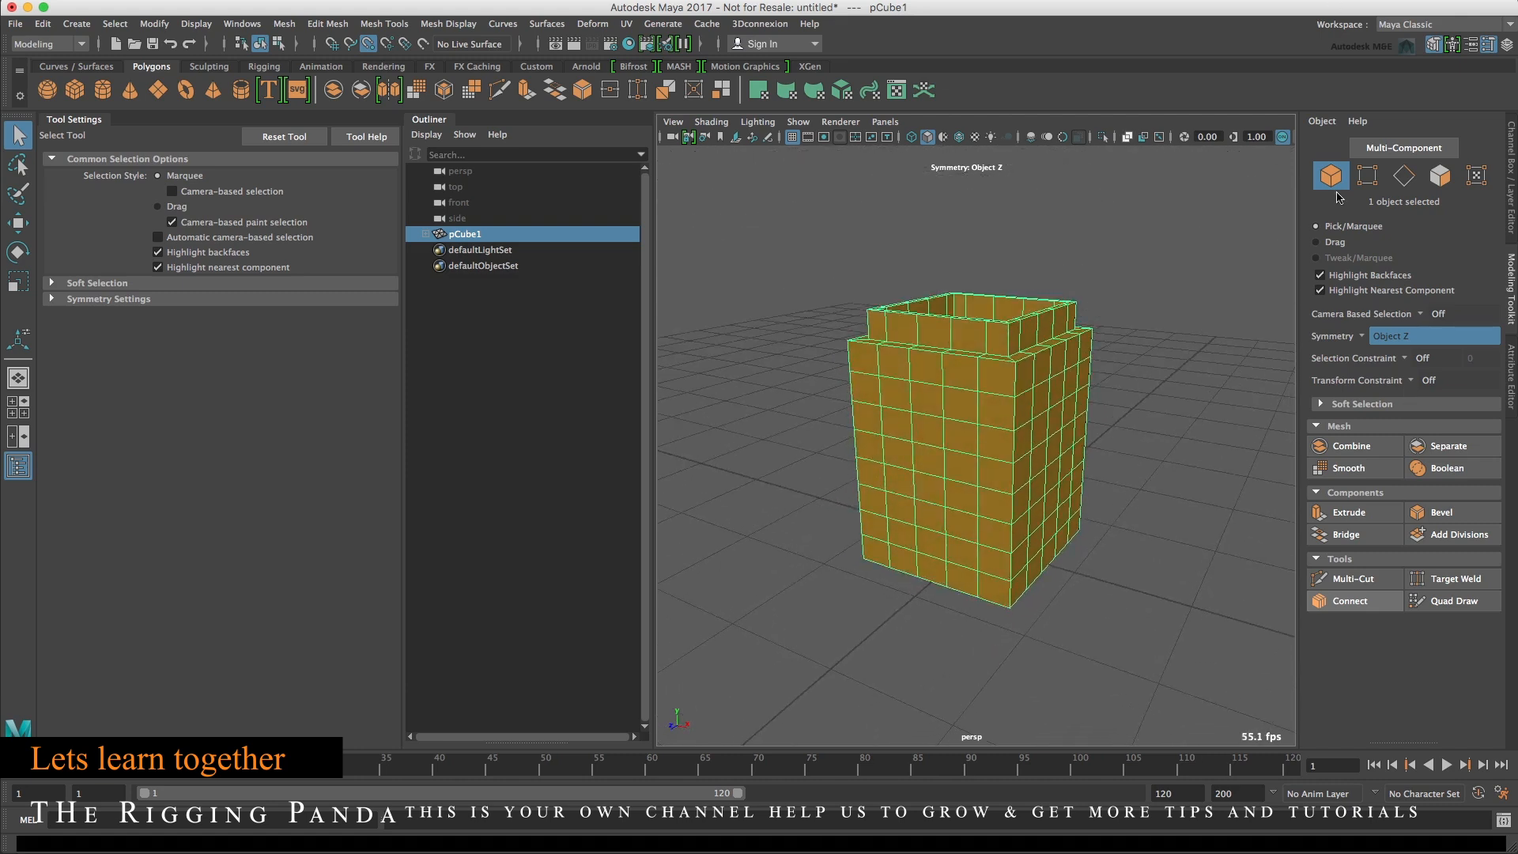
pyautogui.click(1363, 336)
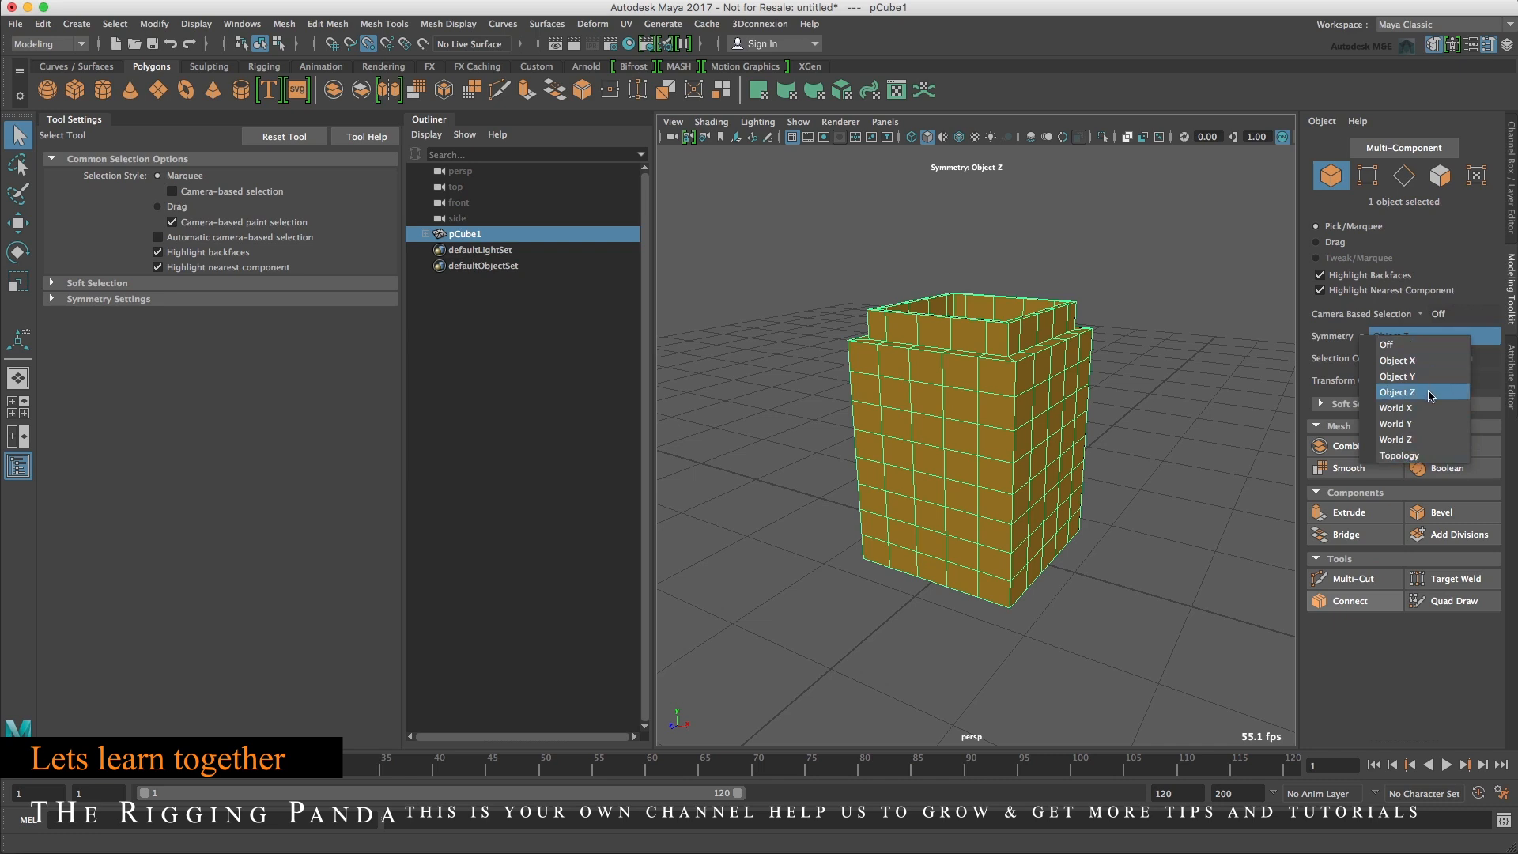
pyautogui.click(1403, 361)
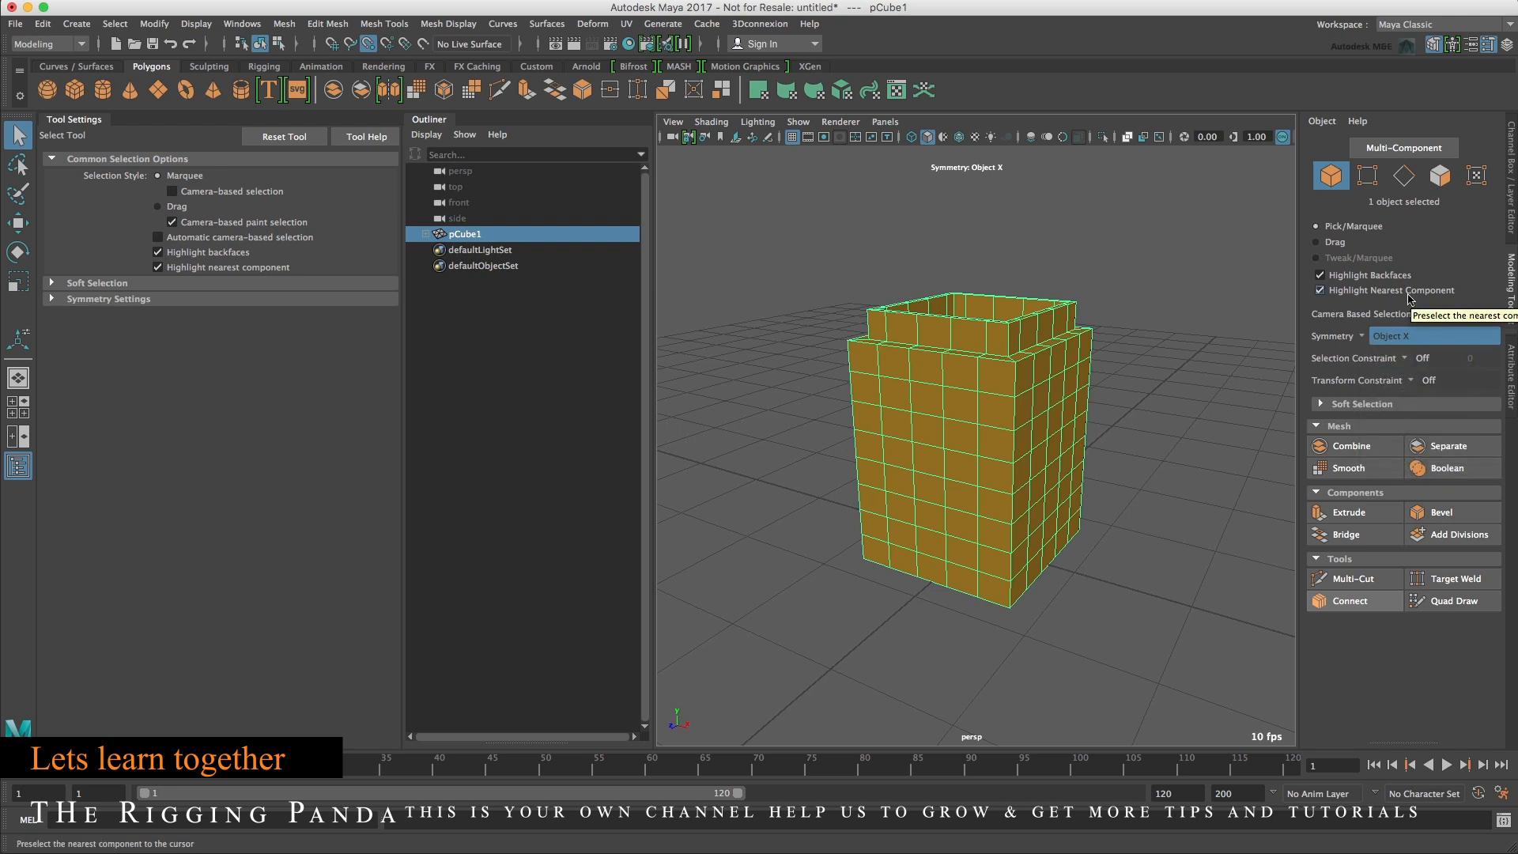
# Switch to face selection and pick alternating window faces on the building's front side.
pyautogui.click(1404, 147)
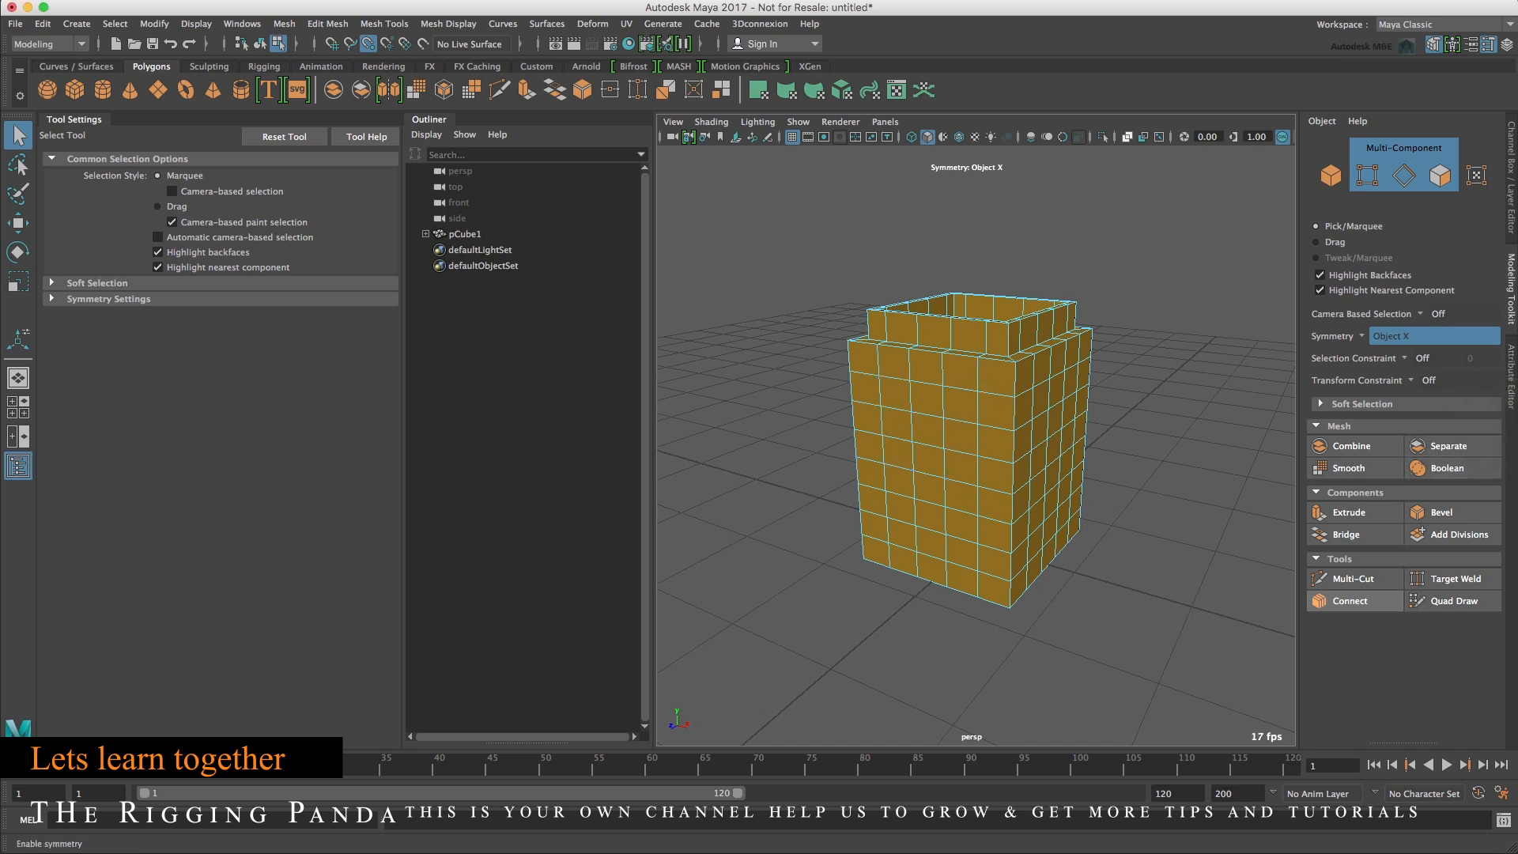
pyautogui.click(1437, 176)
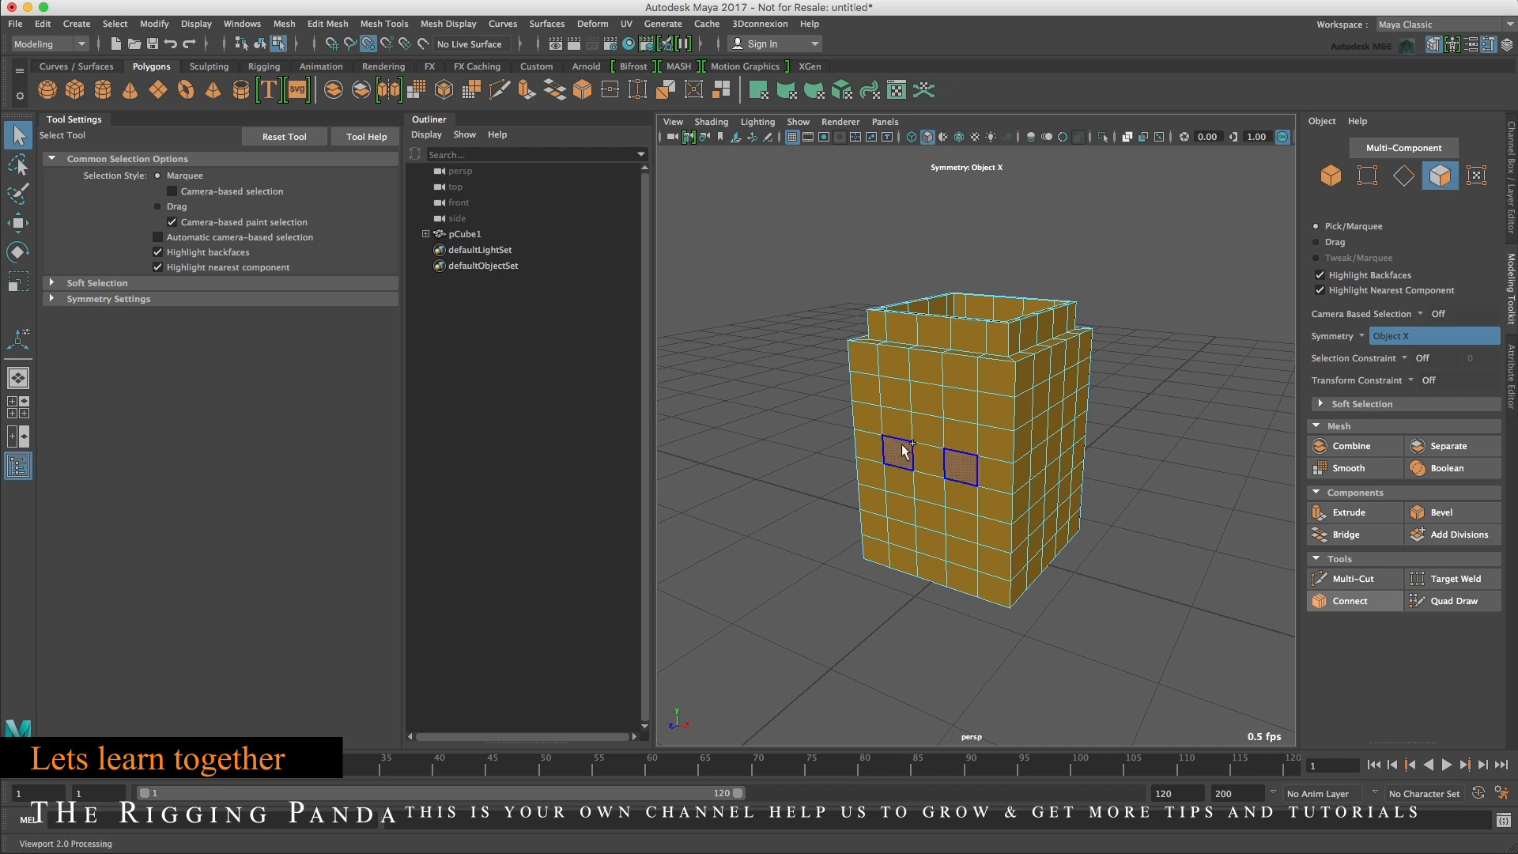
pyautogui.click(961, 405)
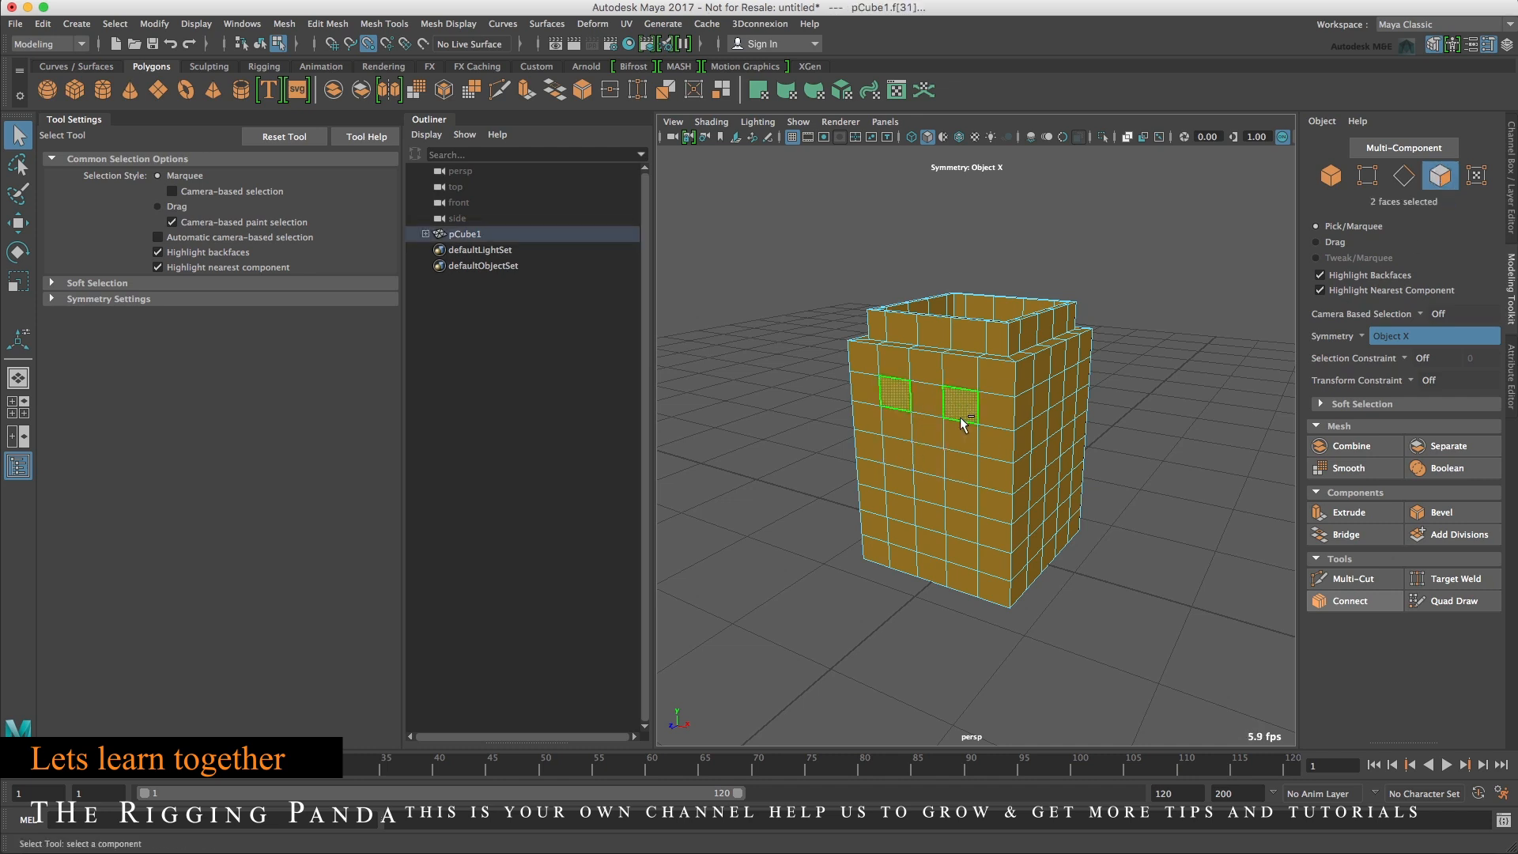
pyautogui.keyDown('shift'); pyautogui.click(963, 465); pyautogui.keyUp('shift')
pyautogui.keyDown('shift'); pyautogui.click(963, 522); pyautogui.keyUp('shift')
pyautogui.keyDown('shift'); pyautogui.click(1041, 516); pyautogui.keyUp('shift')
pyautogui.keyDown('shift'); pyautogui.click(1041, 459); pyautogui.keyUp('shift')
pyautogui.keyDown('shift'); pyautogui.click(1042, 402); pyautogui.keyUp('shift')
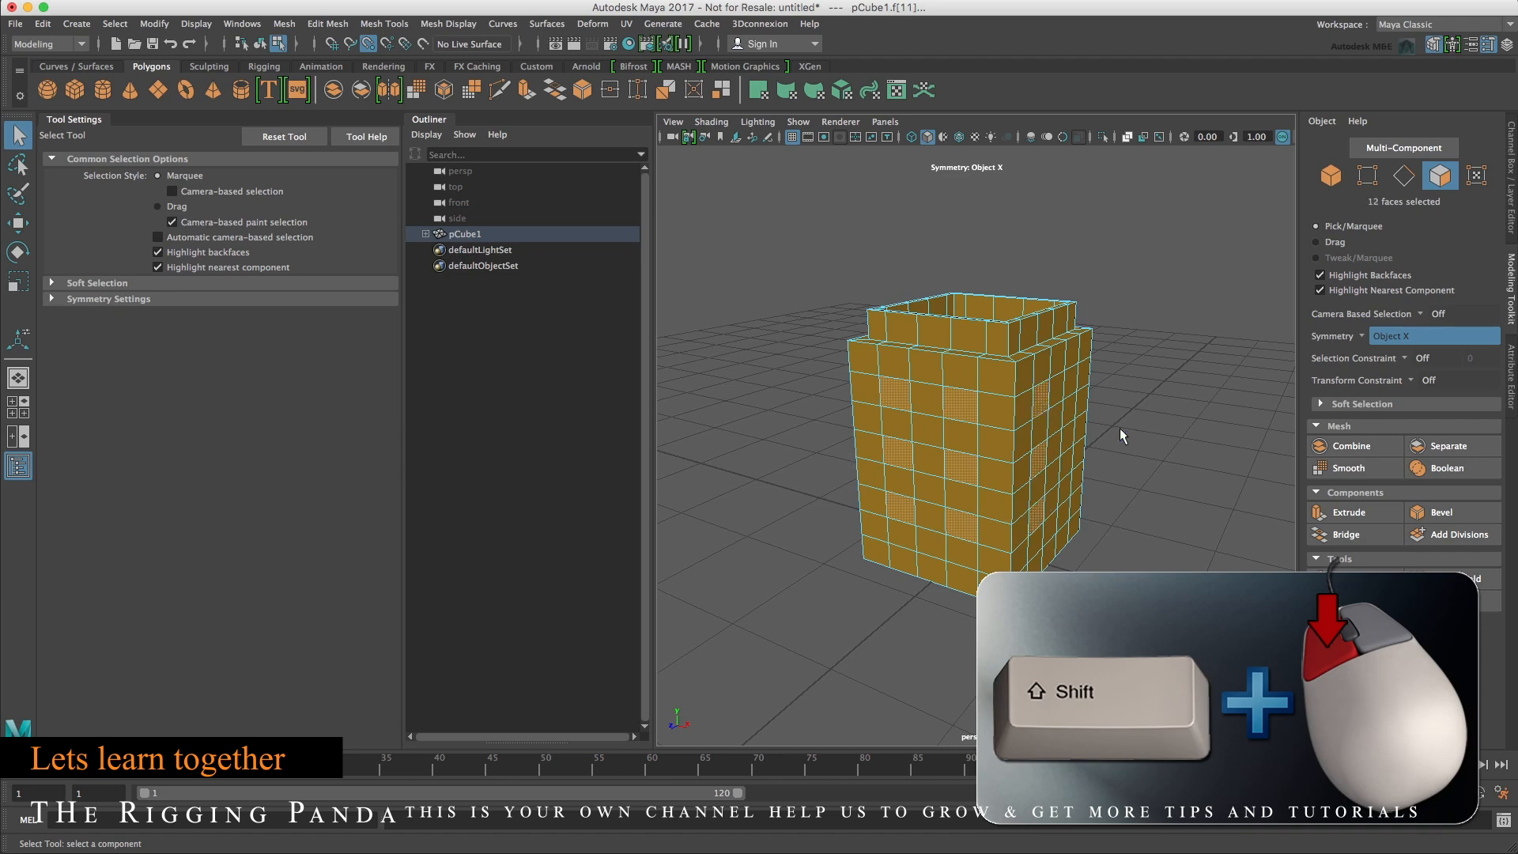
# Add alternating window faces on the adjacent side to the face selection.
pyautogui.keyDown('alt'); pyautogui.moveTo(1122, 435); pyautogui.dragTo(1054, 460); pyautogui.keyUp('alt')
pyautogui.keyDown('shift'); pyautogui.click(1055, 424); pyautogui.keyUp('shift')
pyautogui.keyDown('shift'); pyautogui.click(1055, 470); pyautogui.keyUp('shift')
pyautogui.keyDown('shift'); pyautogui.click(1056, 517); pyautogui.keyUp('shift')
pyautogui.keyDown('alt'); pyautogui.moveTo(1060, 515); pyautogui.dragTo(948, 492); pyautogui.keyUp('alt')
pyautogui.keyDown('shift'); pyautogui.click(1017, 437); pyautogui.keyUp('shift')
pyautogui.keyDown('shift'); pyautogui.click(1018, 482); pyautogui.keyUp('shift')
pyautogui.keyDown('shift'); pyautogui.click(1017, 531); pyautogui.keyUp('shift')
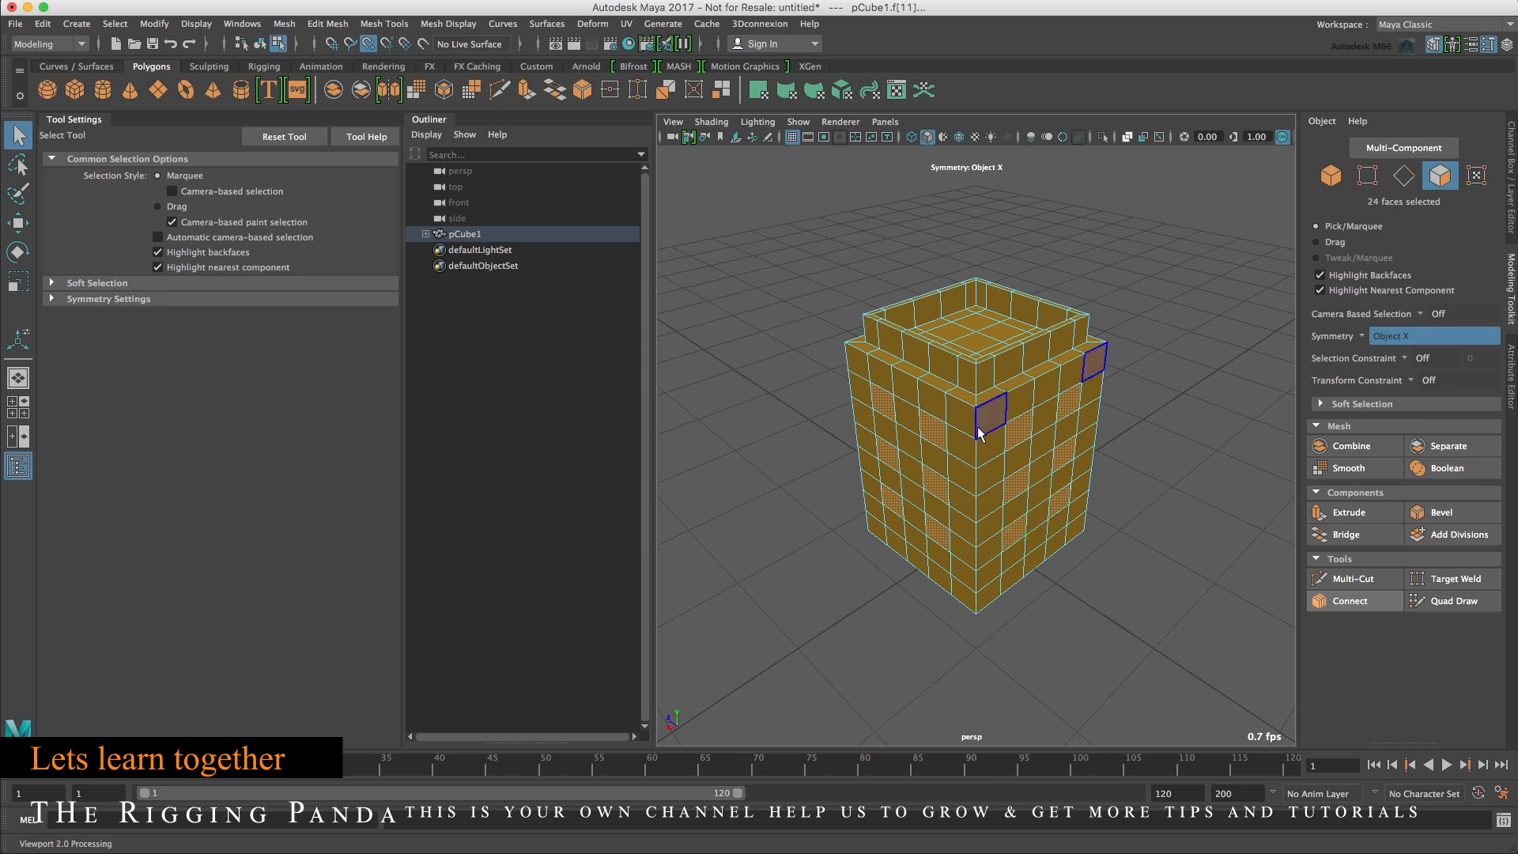
# Assign a new Phong material to the selected window faces.
pyautogui.moveTo(1017, 441); pyautogui.dragTo(1008, 848, button='right')
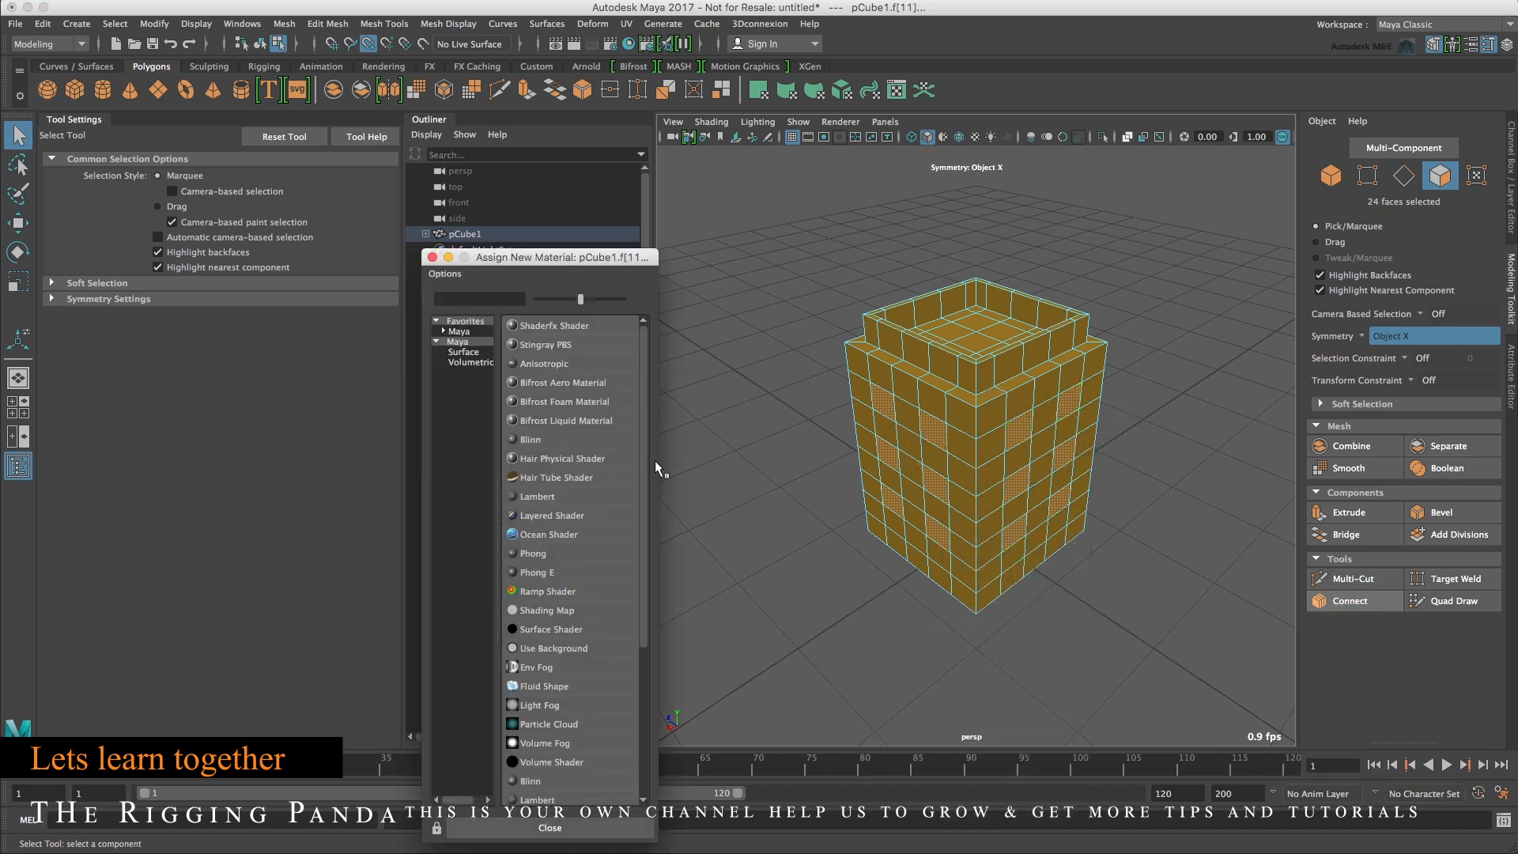
pyautogui.click(444, 331)
pyautogui.click(472, 341)
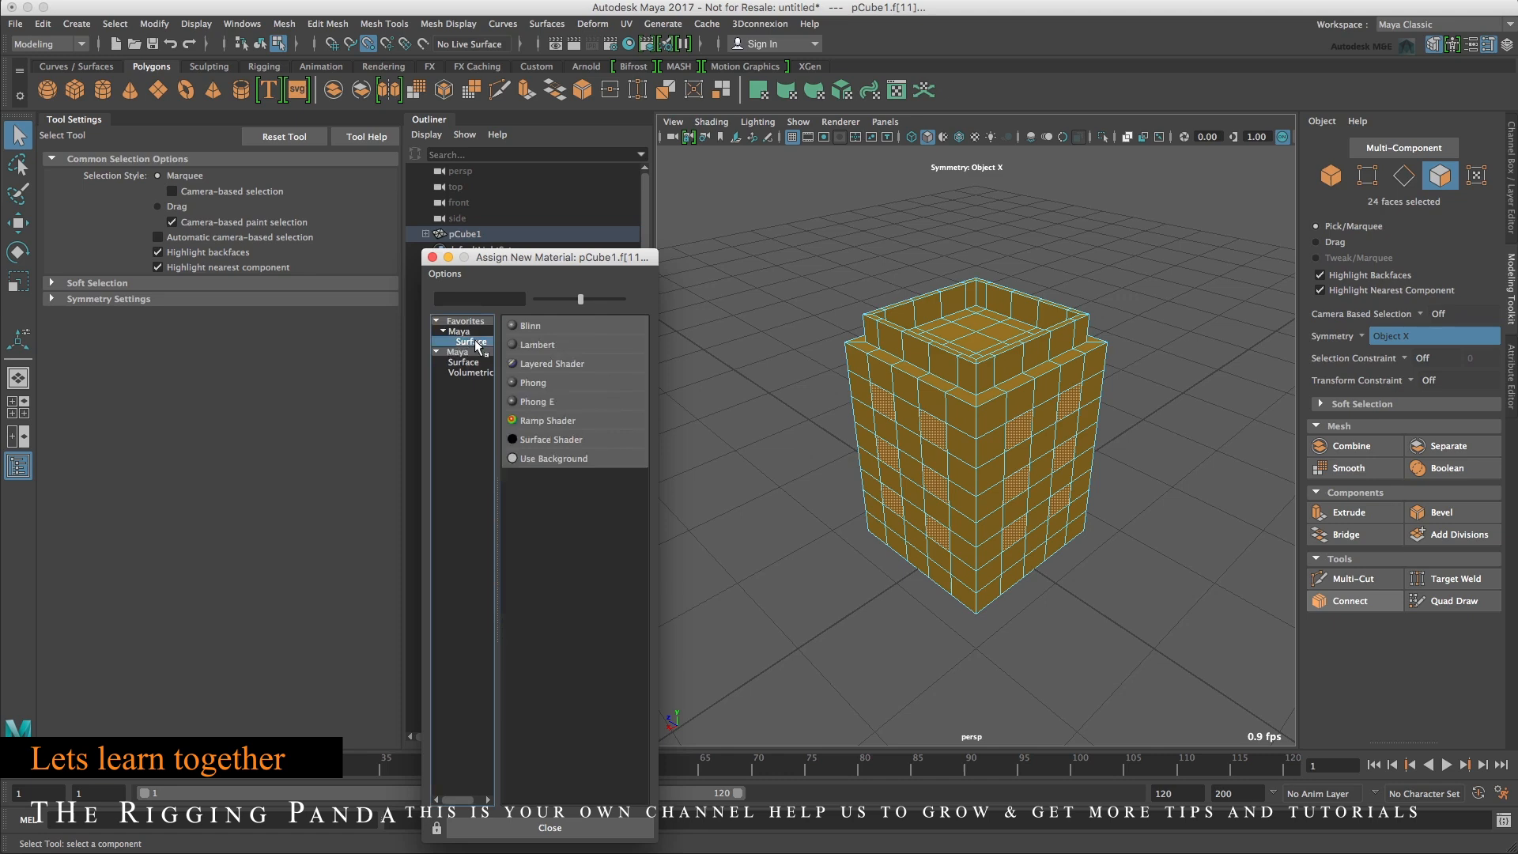
pyautogui.click(557, 381)
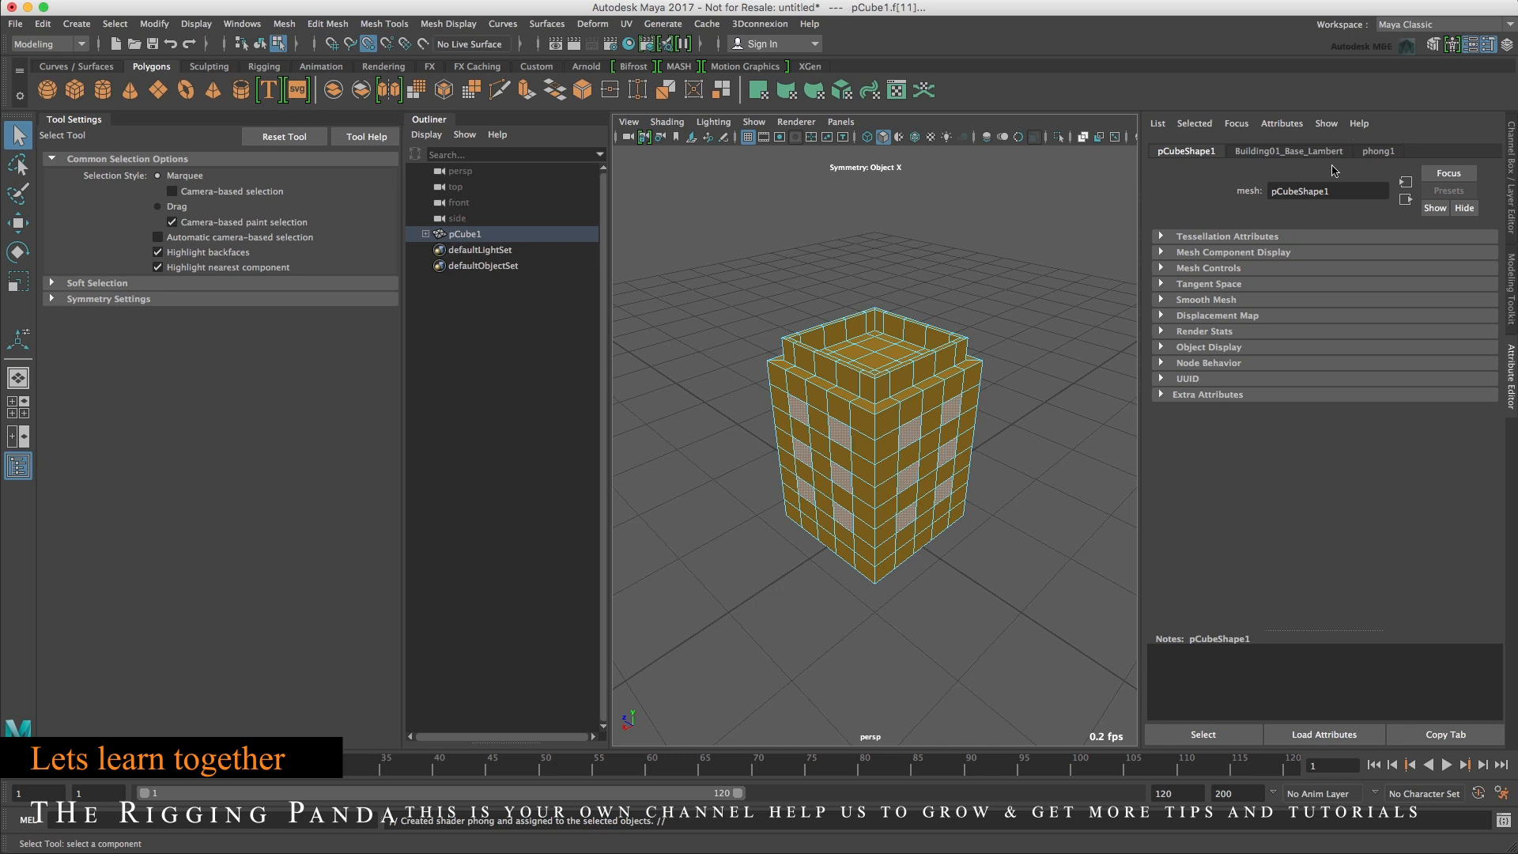
# Show assigned materials in the Outliner and expand pCube1's materials list.
pyautogui.click(427, 135)
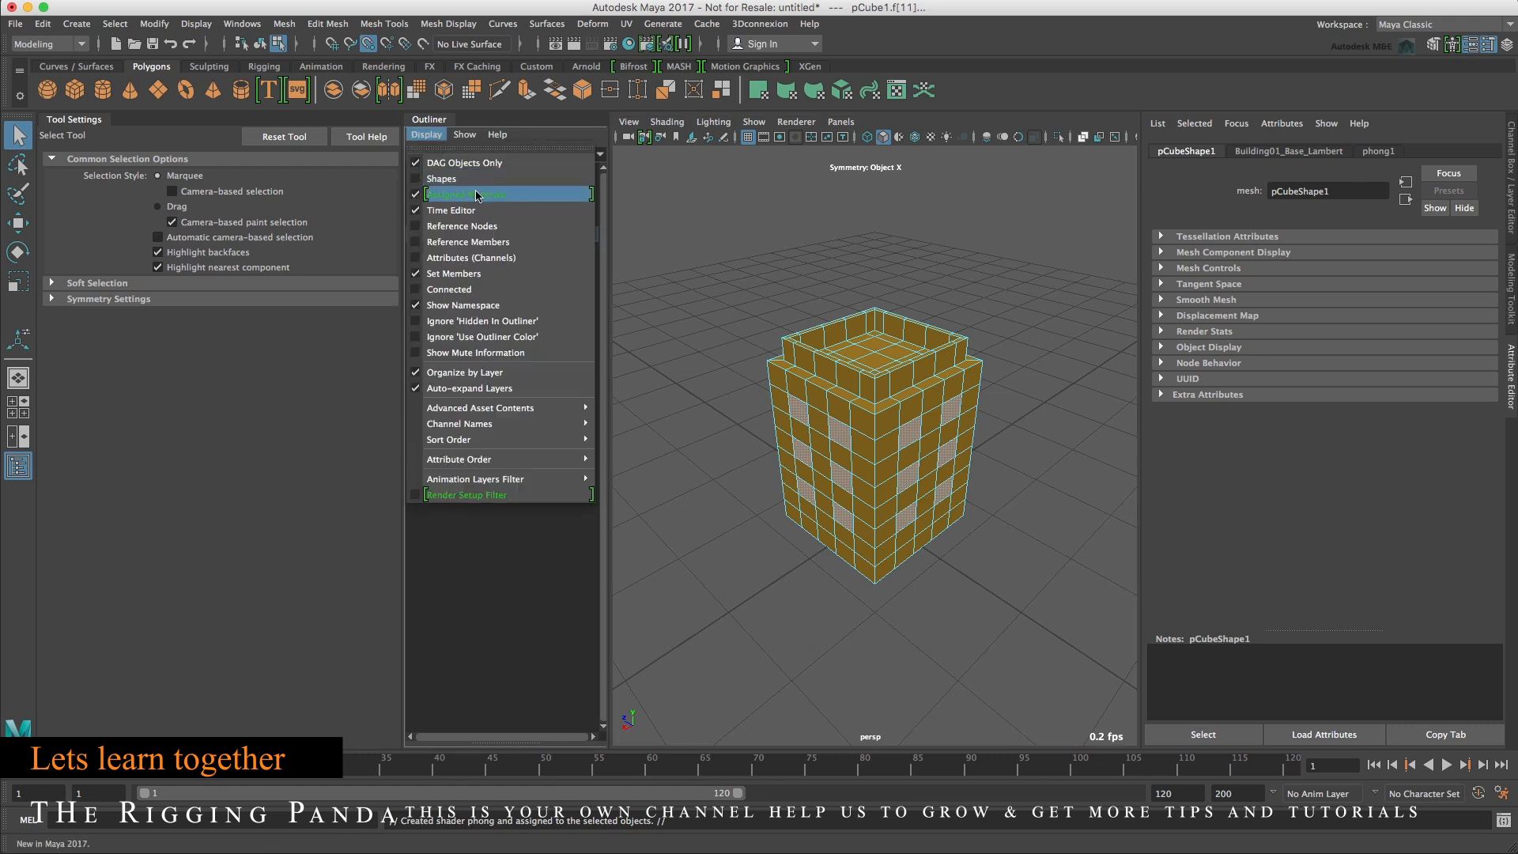
pyautogui.click(531, 124)
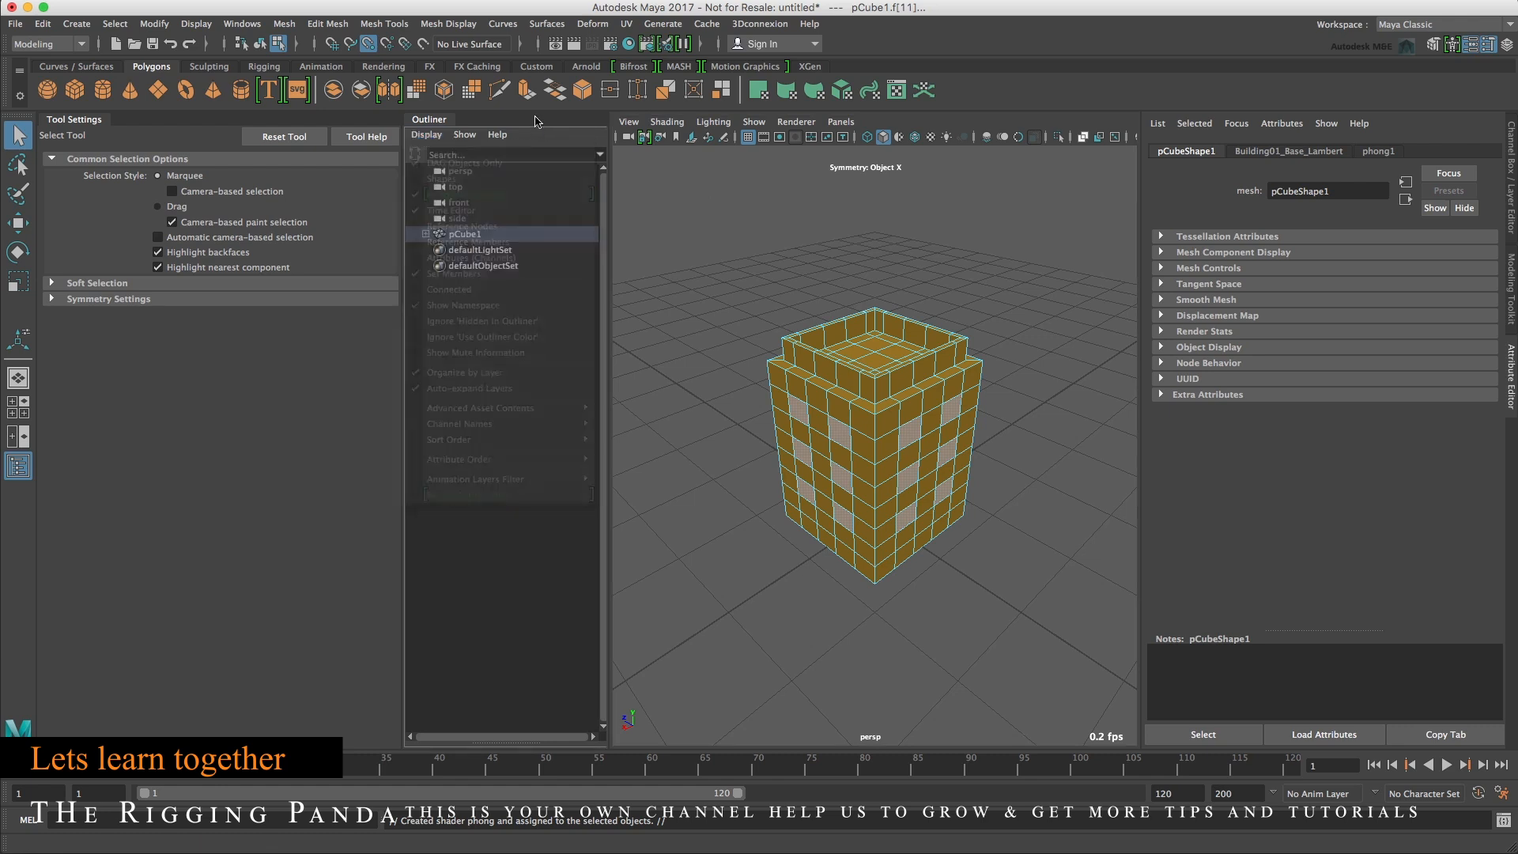
pyautogui.click(426, 234)
pyautogui.click(434, 250)
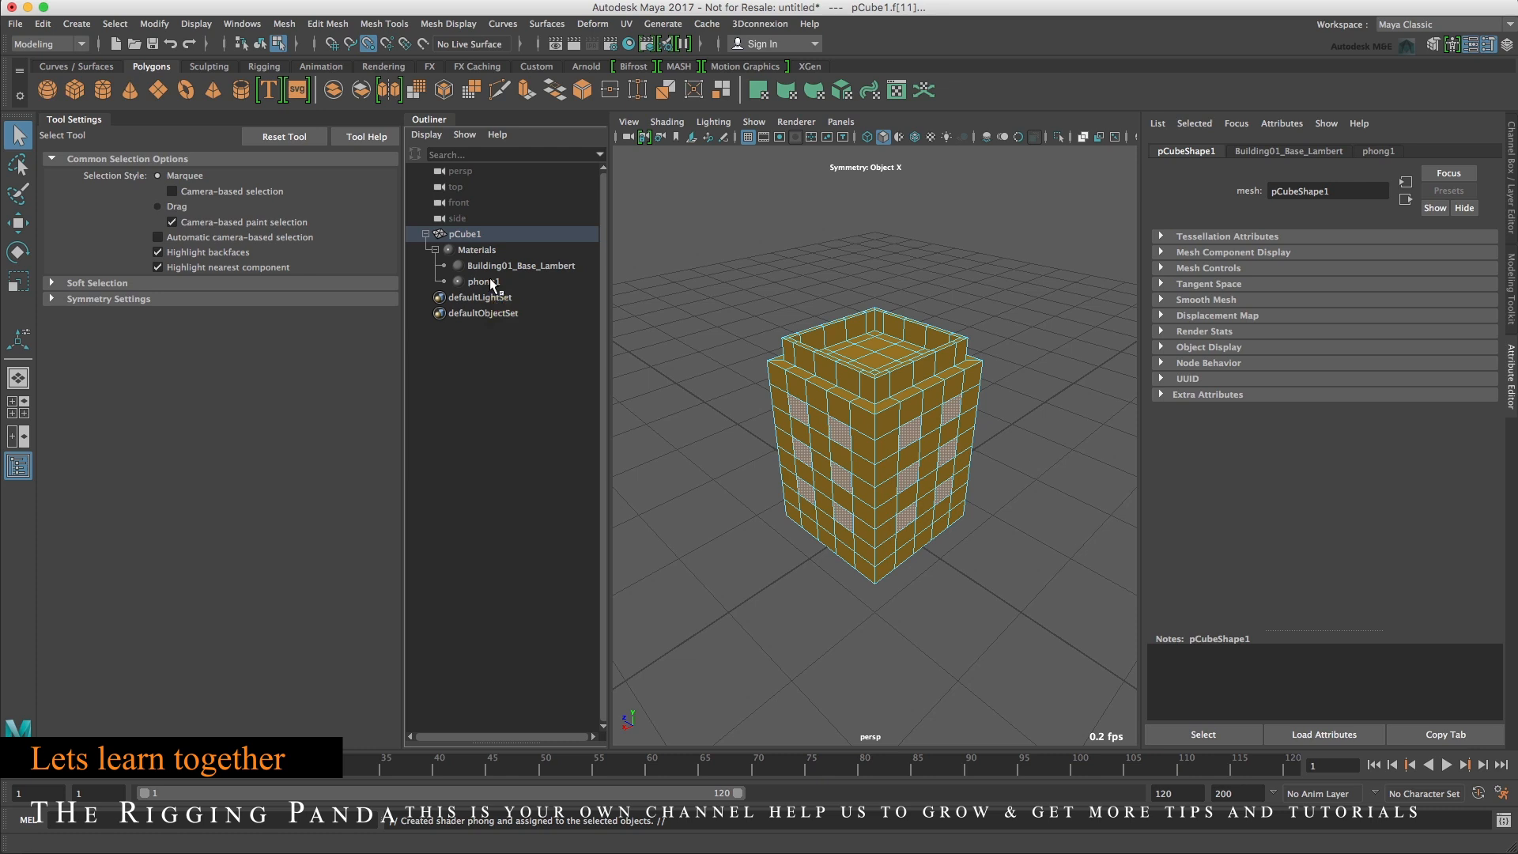
# Rename the phong1 material to SmallBuilding_Windows_phong.
pyautogui.doubleClick(484, 282)
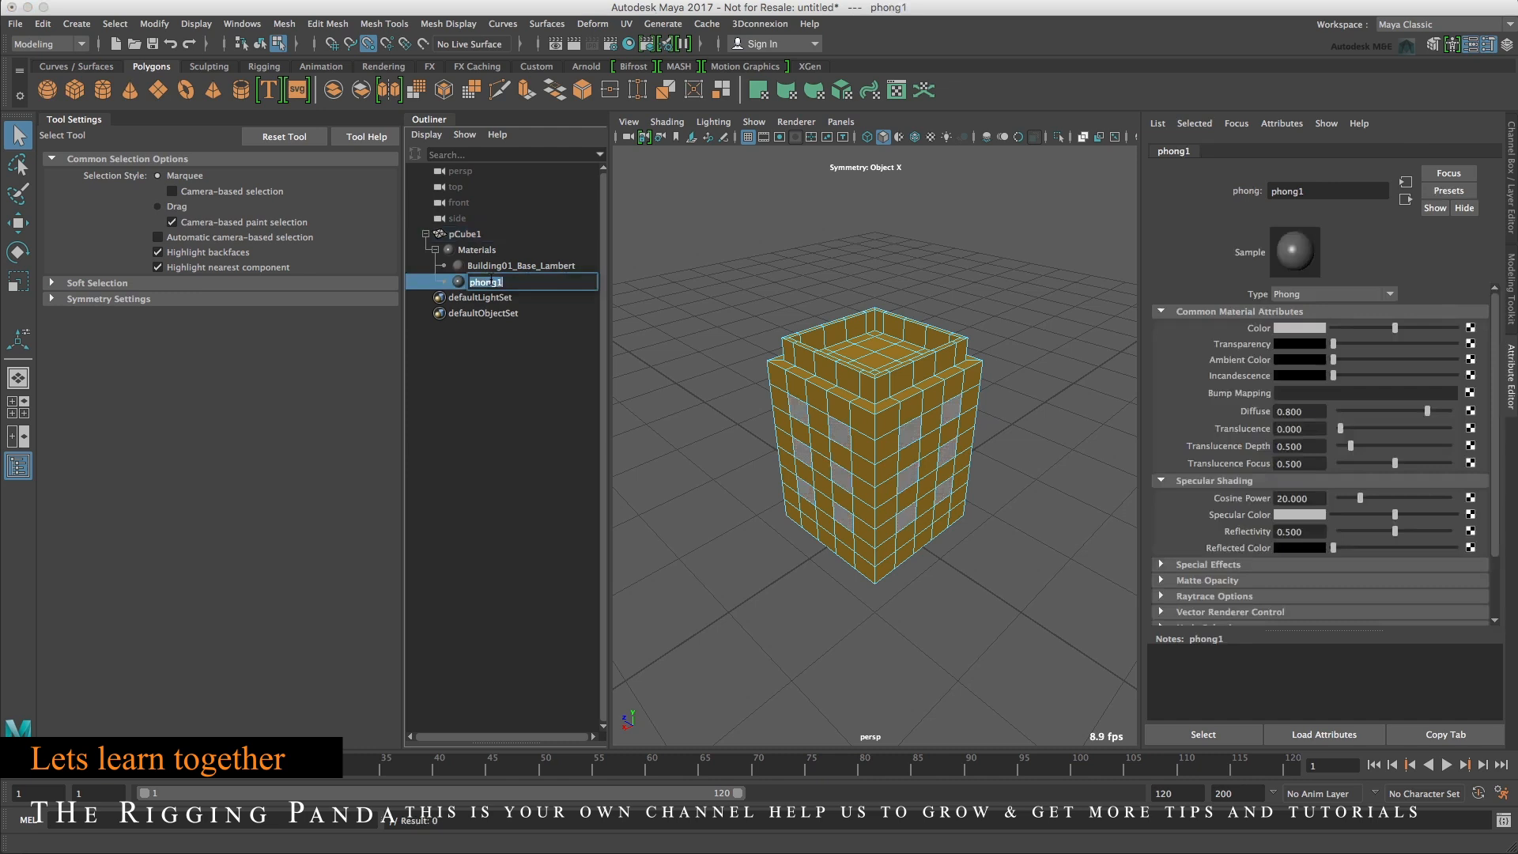
pyautogui.write('SmallBUd')
pyautogui.press('BackSpace')
pyautogui.write('uilding_windows_phong')
pyautogui.press('Return')
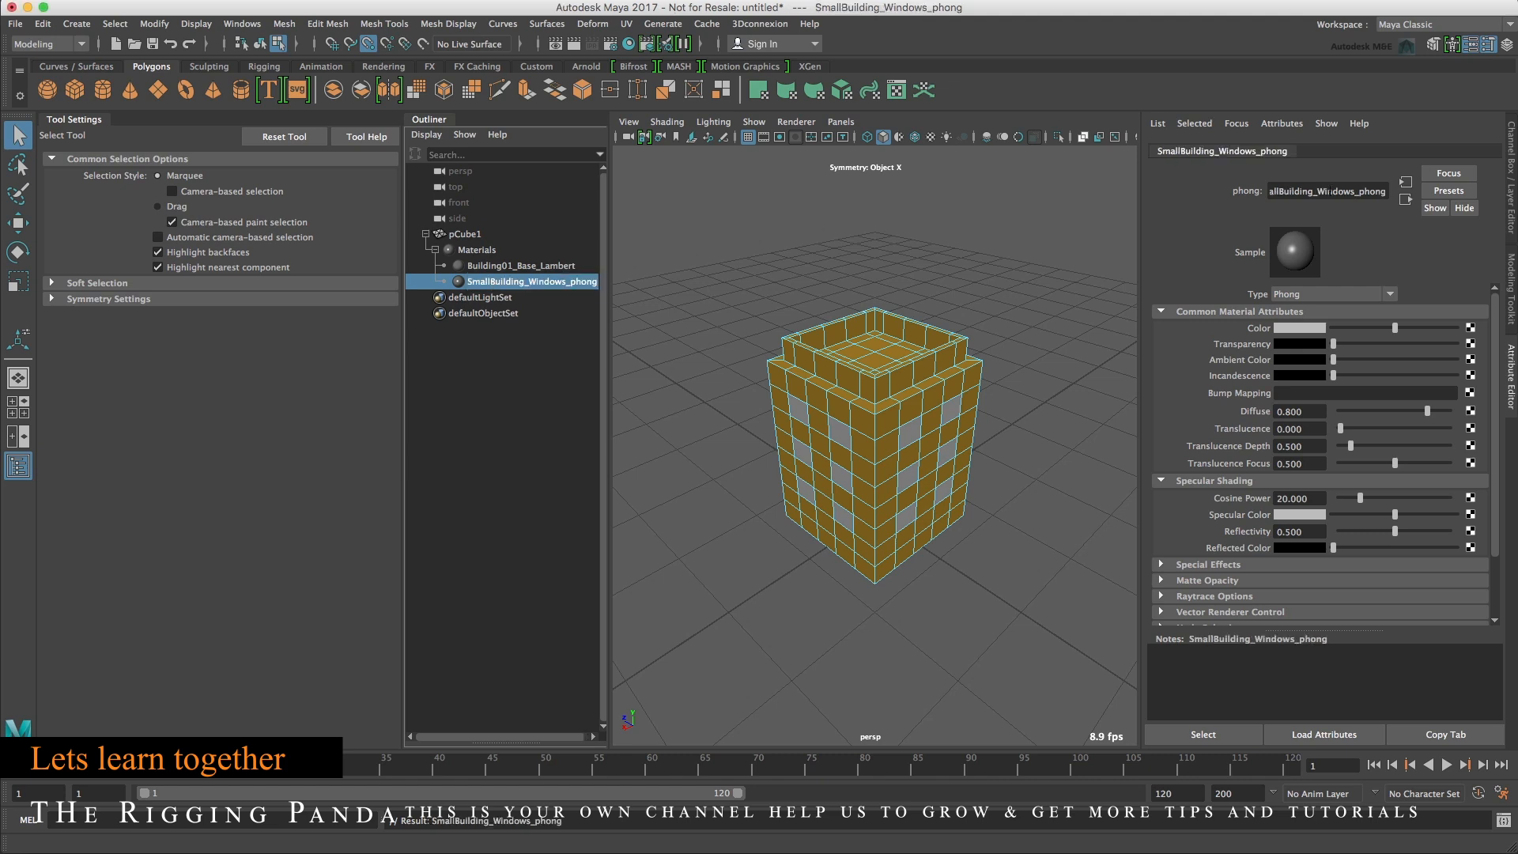
# Set the window Phong material's color to blue.
pyautogui.click(1295, 331)
pyautogui.click(1286, 376)
pyautogui.moveTo(1286, 372); pyautogui.dragTo(1314, 394)
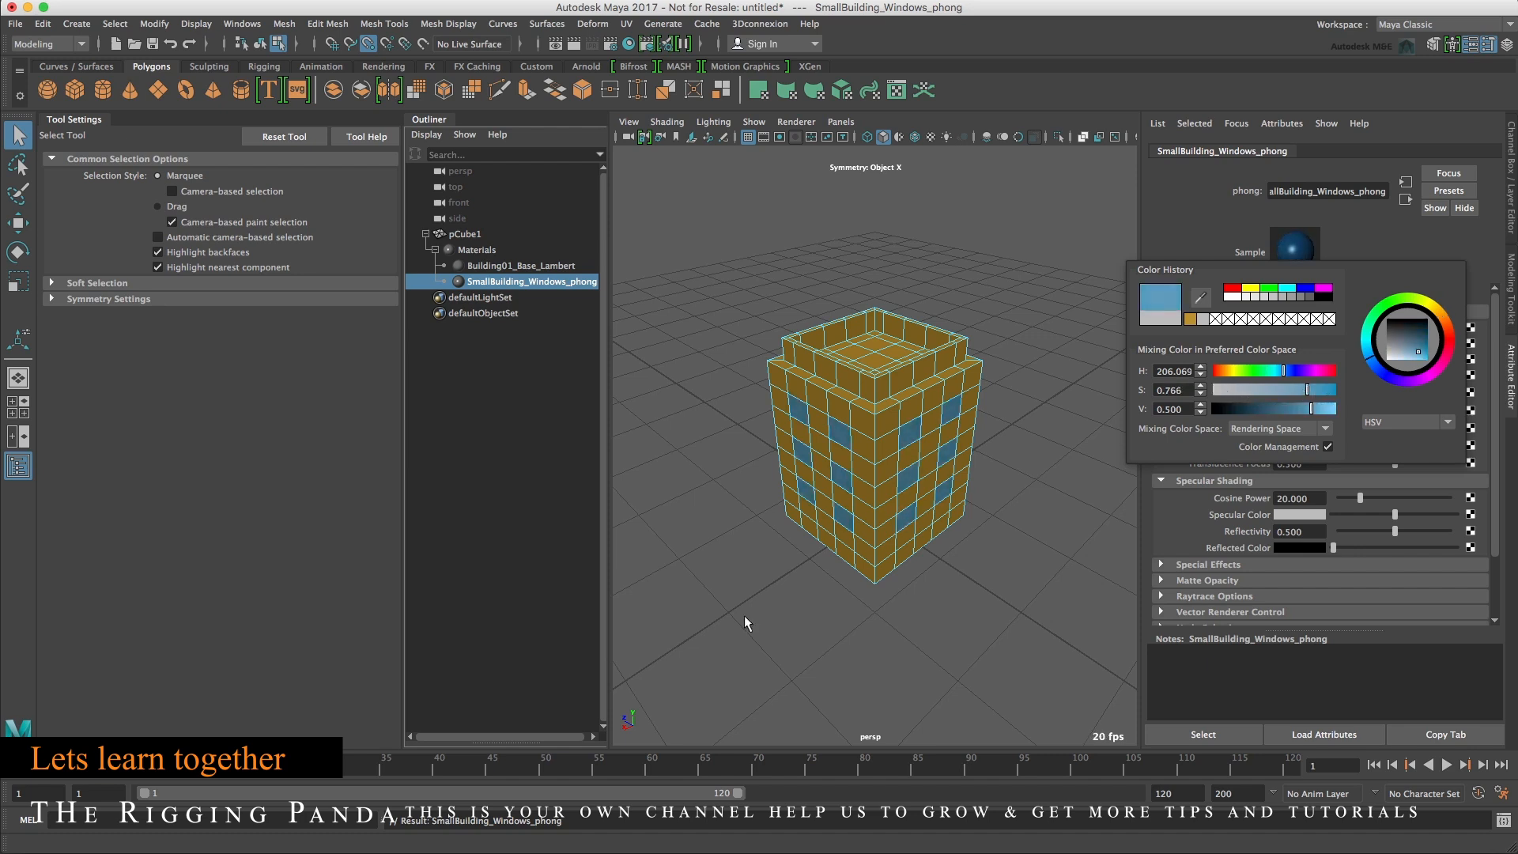
pyautogui.click(1021, 543)
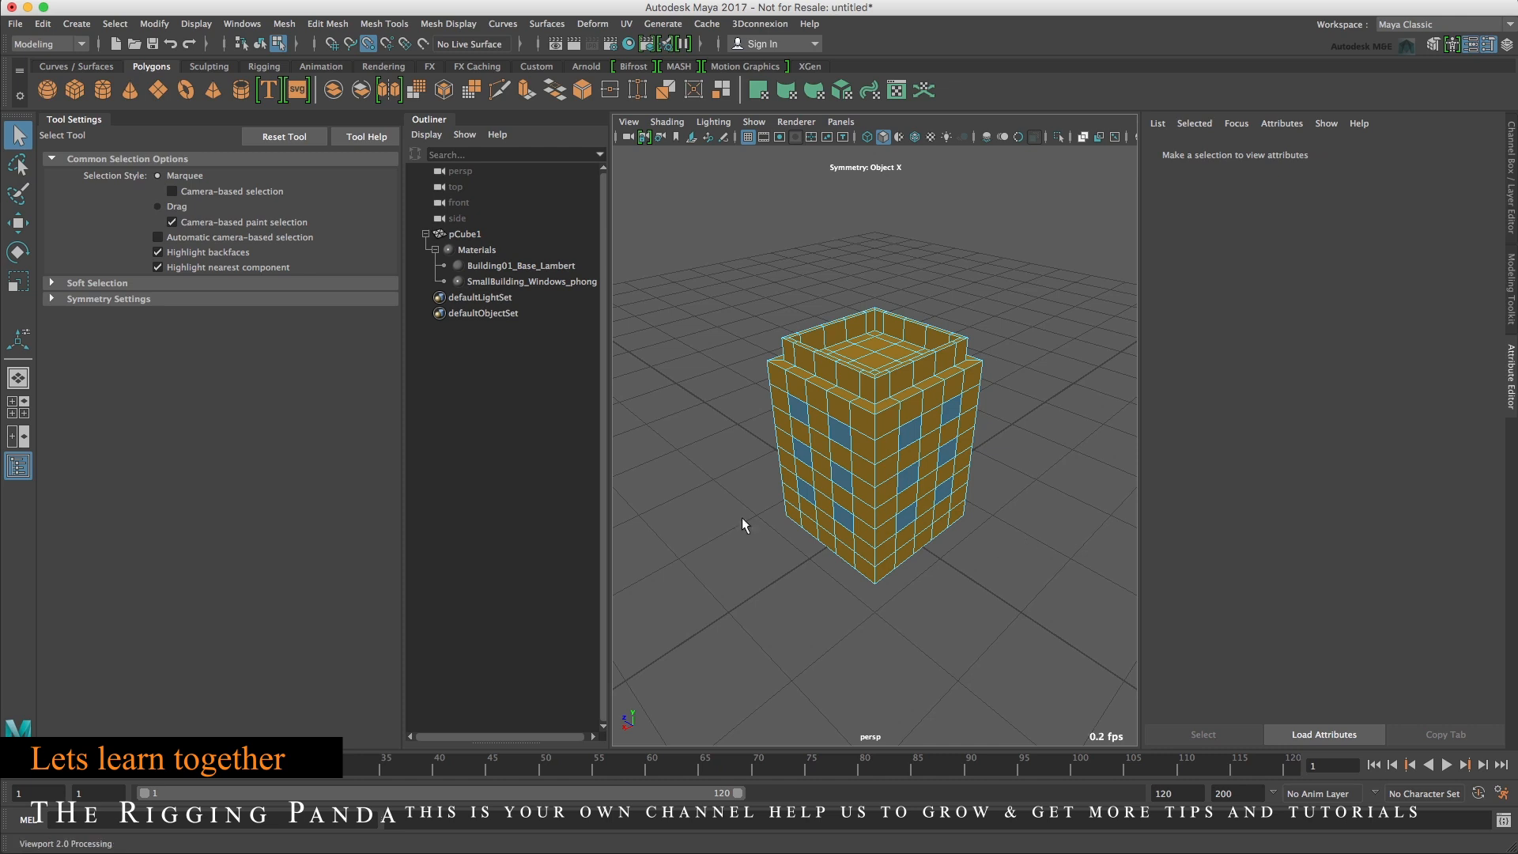
# Select the window and base materials in turn to review their attributes.
pyautogui.click(530, 282)
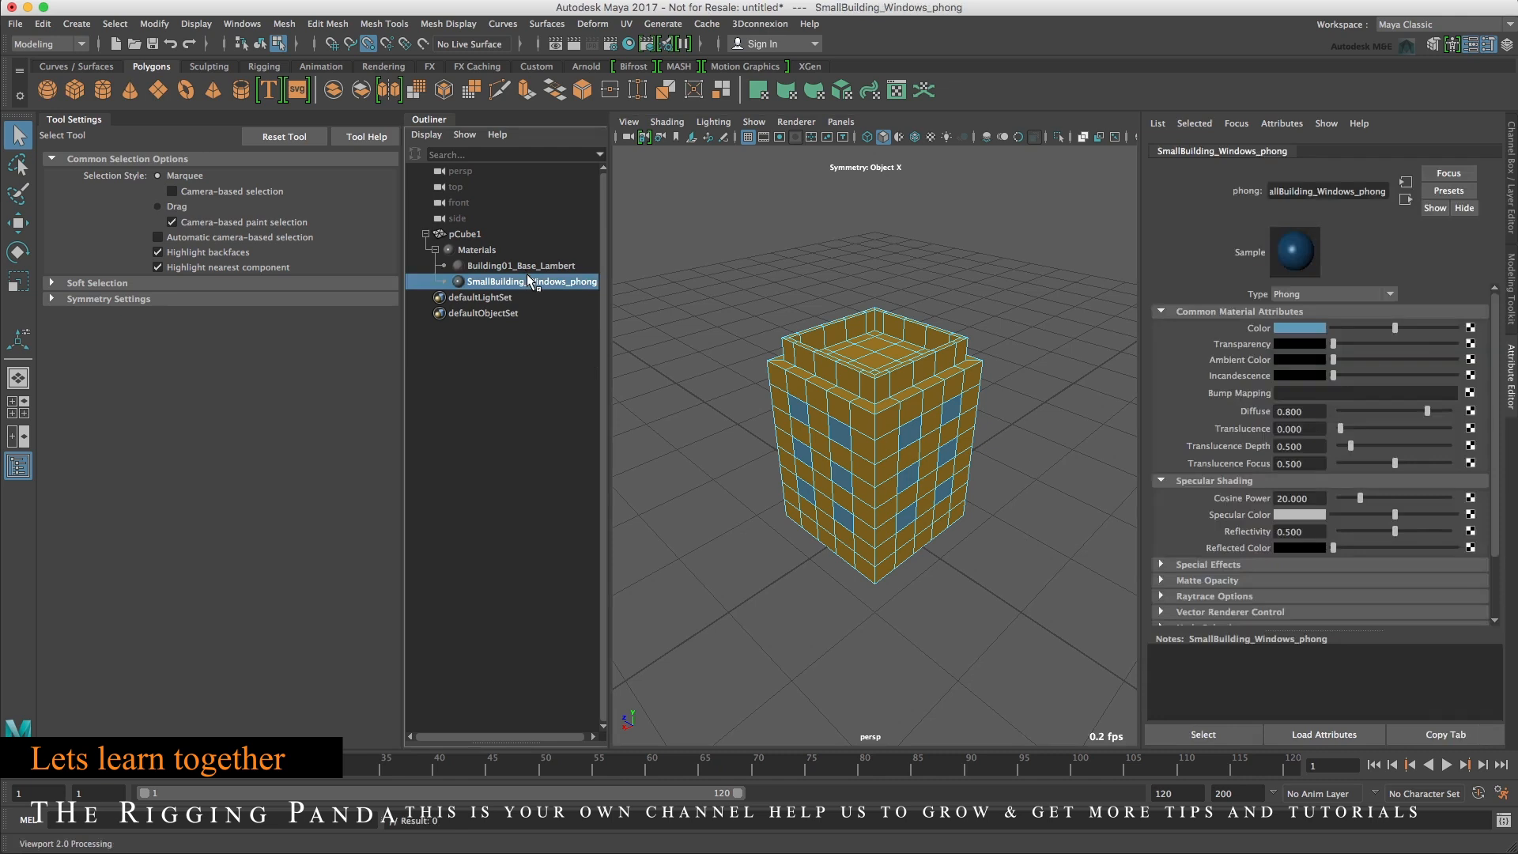
pyautogui.click(522, 267)
pyautogui.click(530, 283)
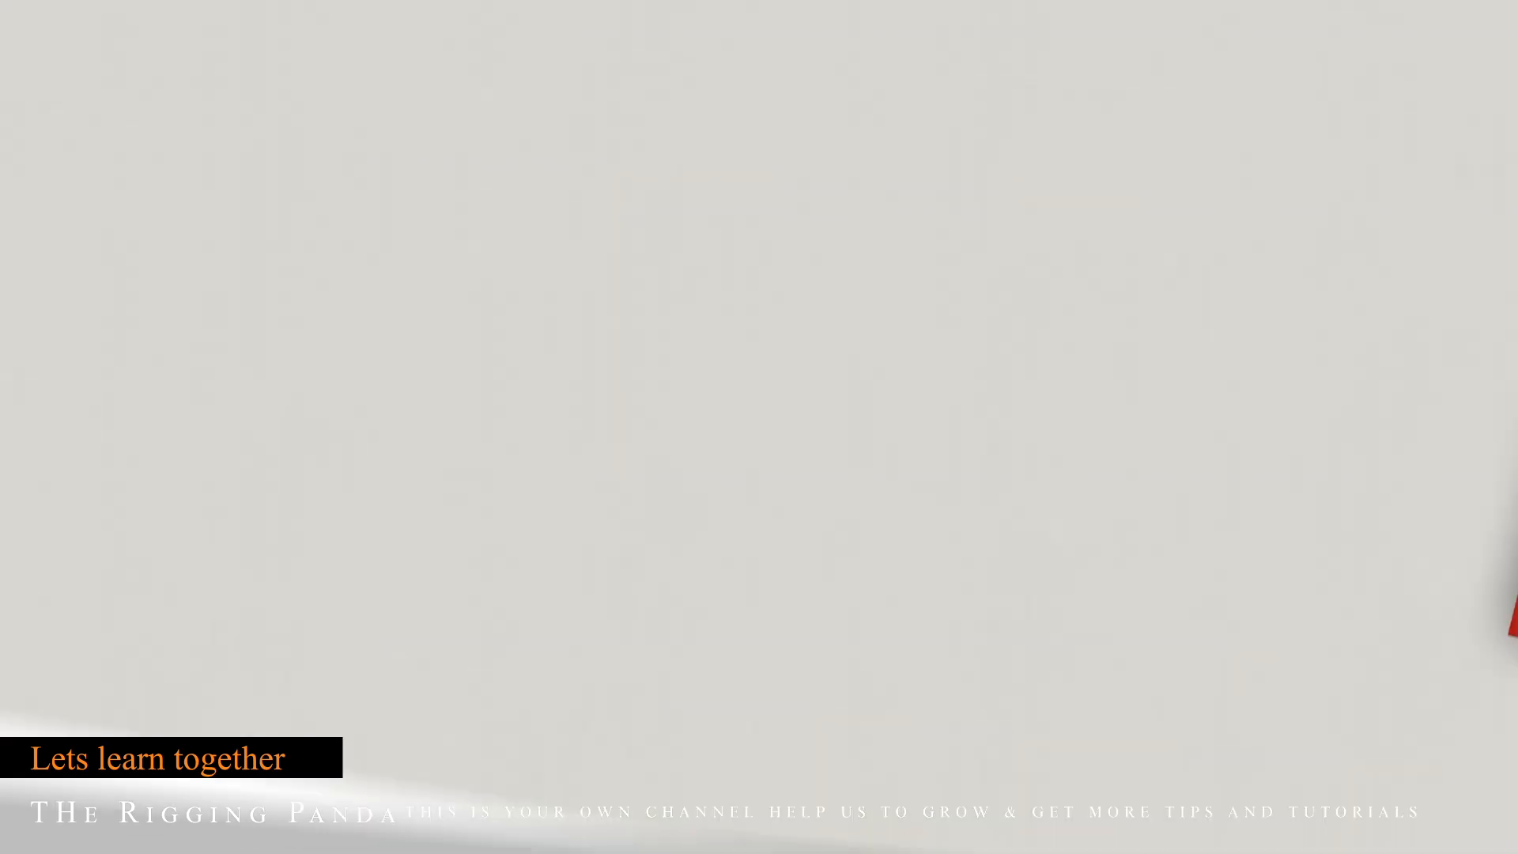